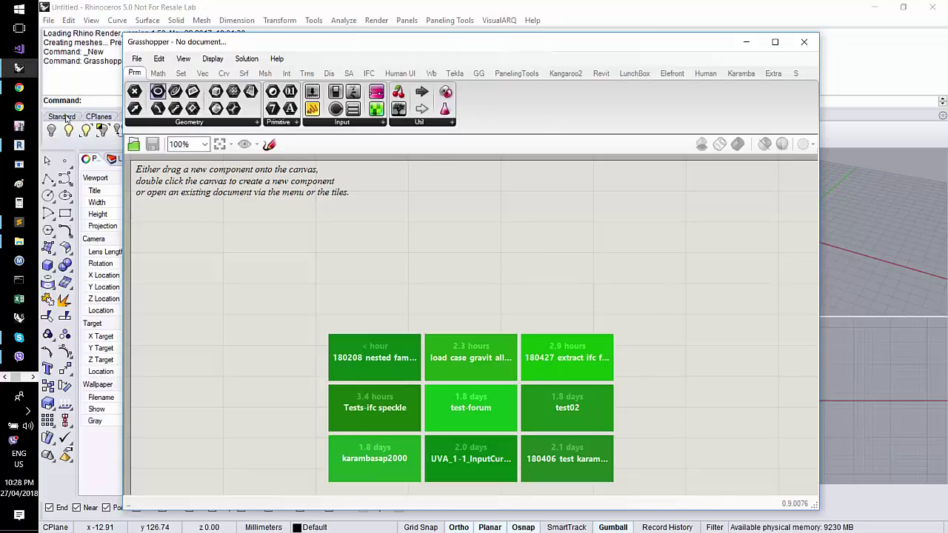
- Add a Point parameter to the empty canvas and position it near the left side of the definition
{"action": "left_click_drag", "start_coordinate": [134, 91], "coordinate": [349, 305]}
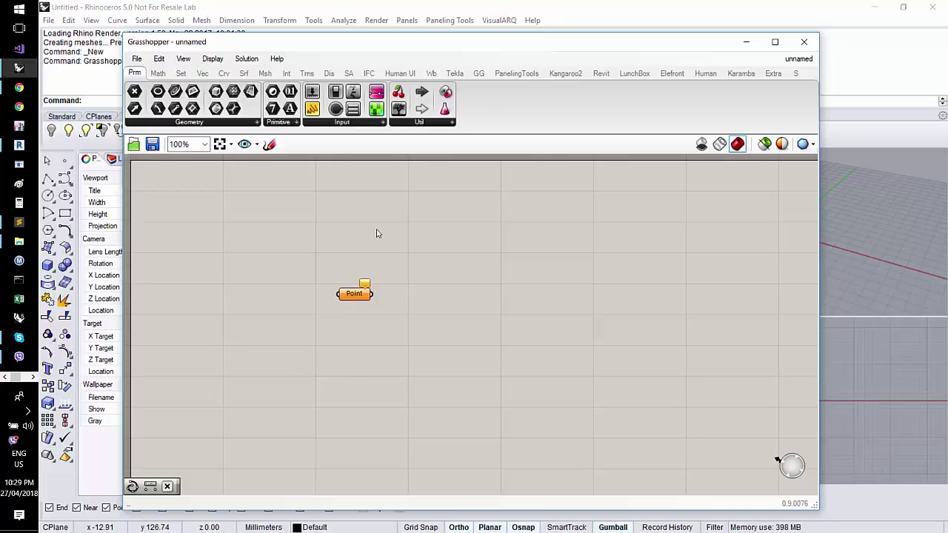
{"action": "left_click_drag", "start_coordinate": [312, 49], "coordinate": [273, 51]}
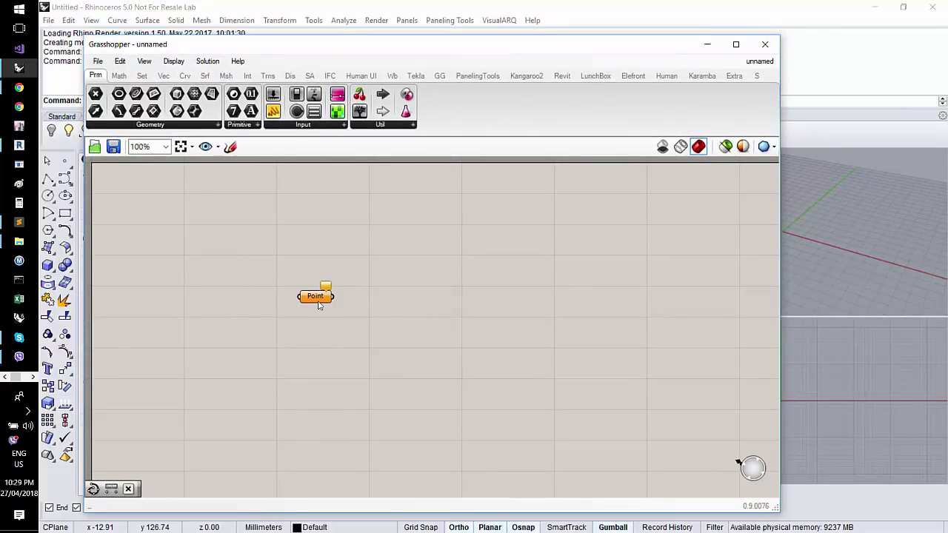
{"action": "left_click_drag", "start_coordinate": [319, 305], "coordinate": [251, 296]}
- Assign multiple points to the Point parameter, picking six points in a loop around the grid in the maximized Perspective view
{"action": "right_click", "coordinate": [251, 295]}
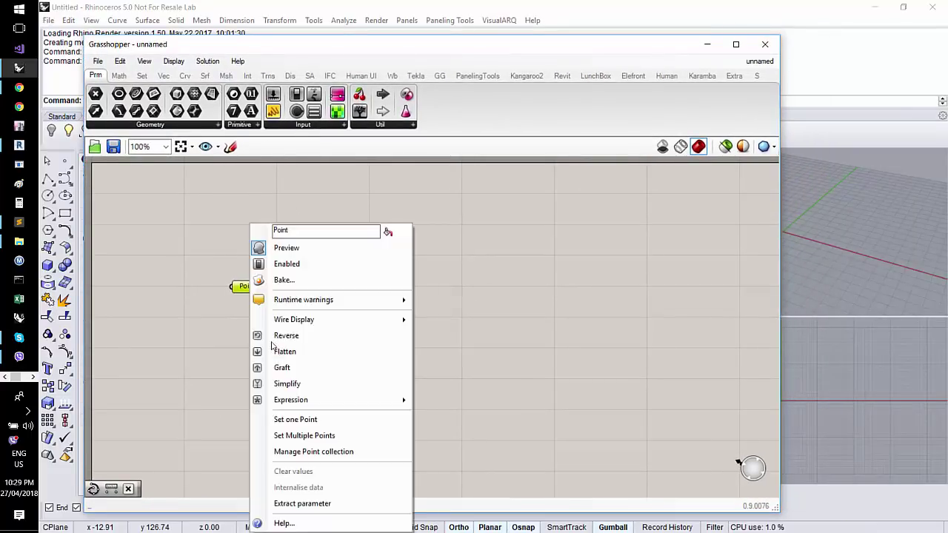
{"action": "left_click", "coordinate": [316, 438]}
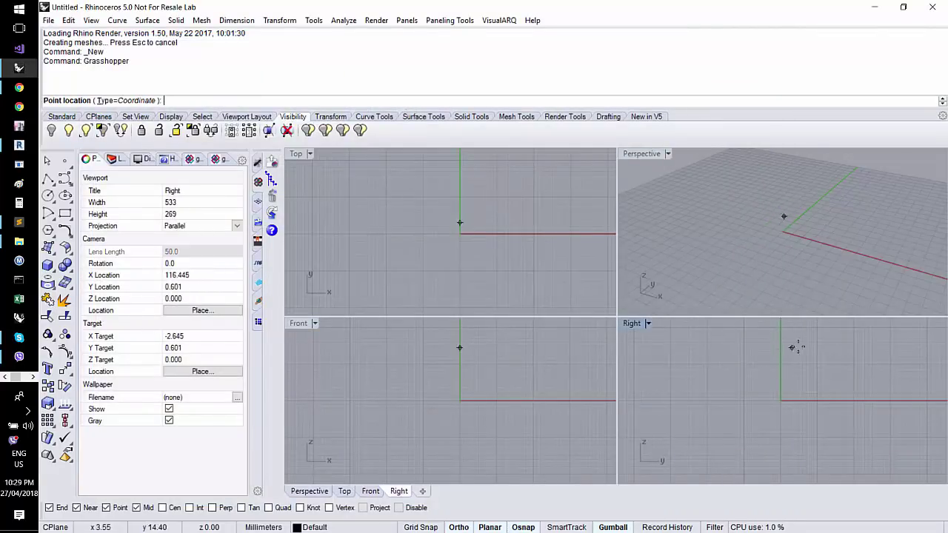
{"action": "right_click_drag", "start_coordinate": [757, 336], "coordinate": [750, 309]}
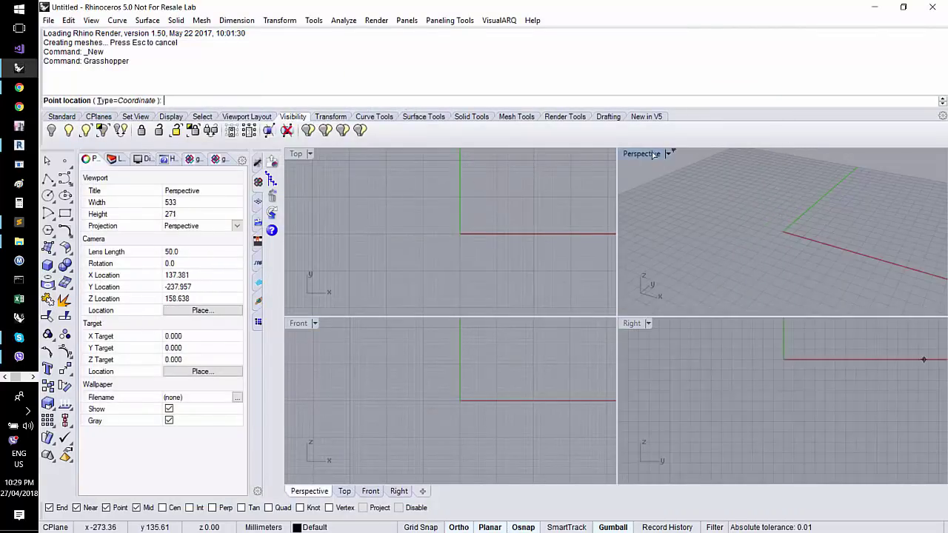
{"action": "key", "text": "ctrl+m"}
{"action": "scroll", "coordinate": [560, 351], "scroll_direction": "down", "scroll_amount": 10}
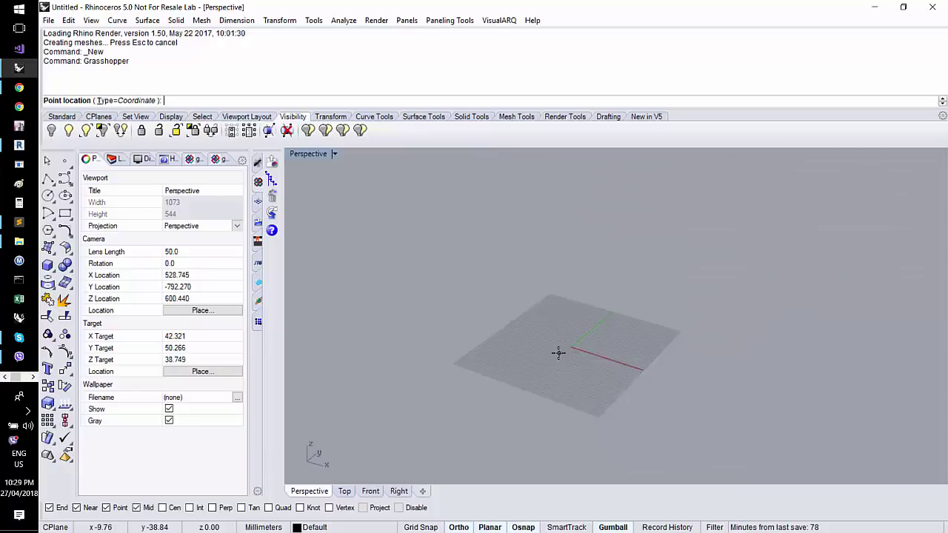
{"action": "left_click", "coordinate": [507, 420]}
{"action": "left_click", "coordinate": [377, 336]}
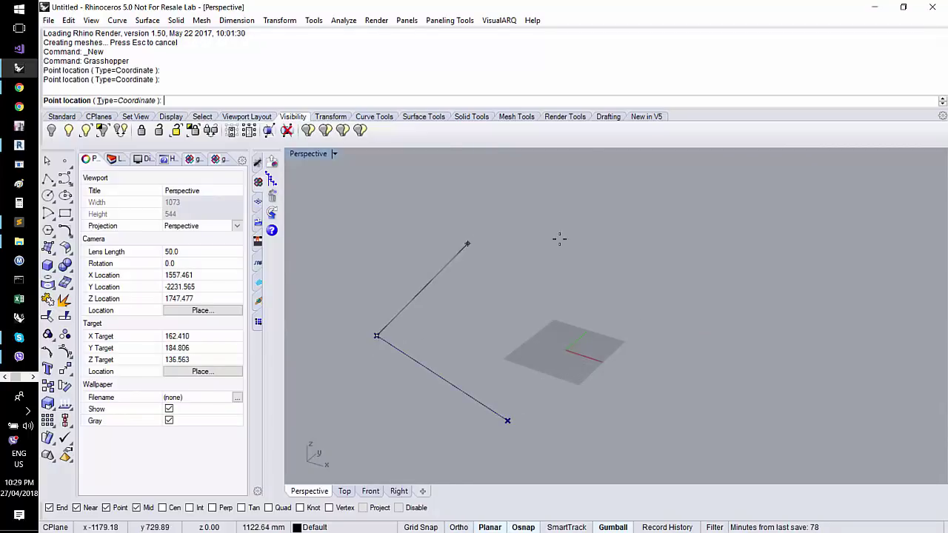
{"action": "left_click", "coordinate": [537, 198]}
{"action": "left_click", "coordinate": [800, 225]}
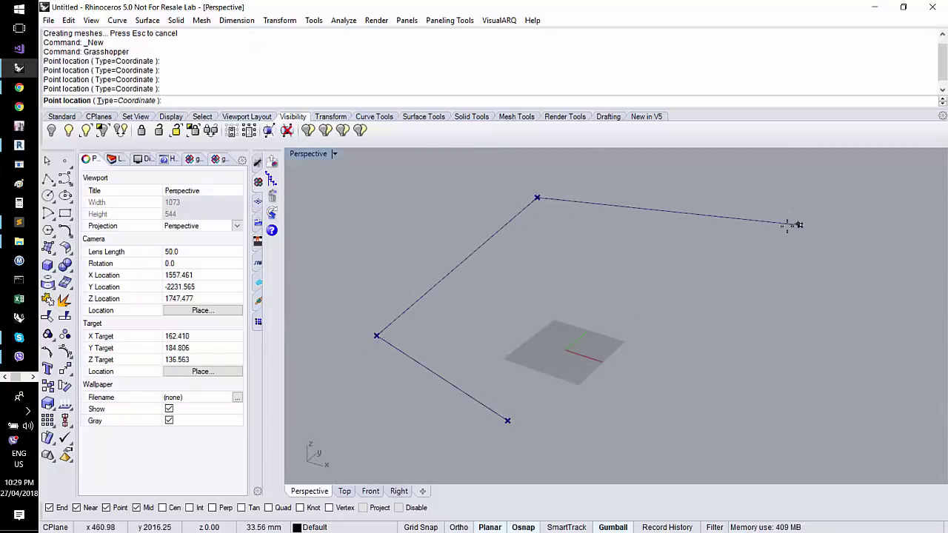
{"action": "left_click", "coordinate": [678, 425]}
{"action": "left_click", "coordinate": [629, 303]}
{"action": "key", "text": "Return"}
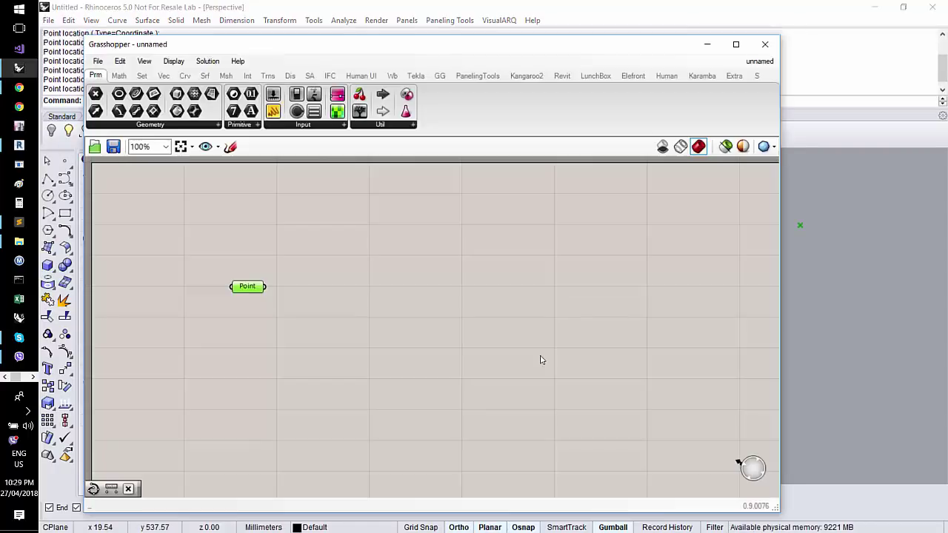
- Add an Interpolate curve component beside the Point parameter
{"action": "left_click", "coordinate": [184, 76]}
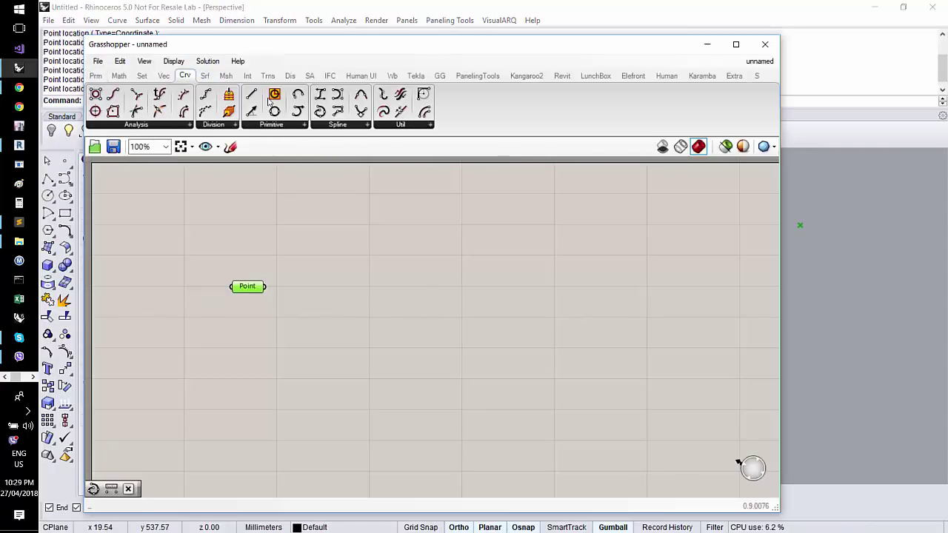
{"action": "left_click", "coordinate": [338, 124]}
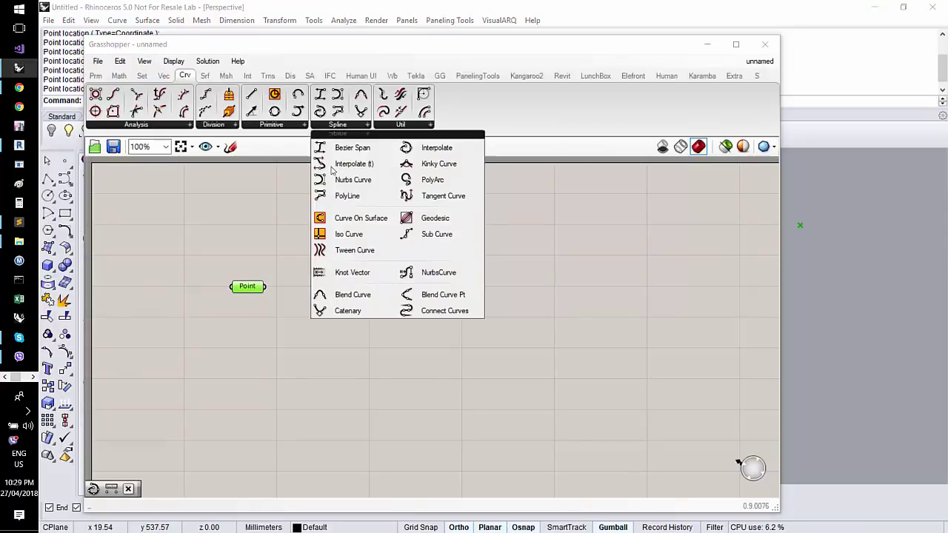
{"action": "left_click", "coordinate": [437, 148]}
{"action": "left_click", "coordinate": [339, 305]}
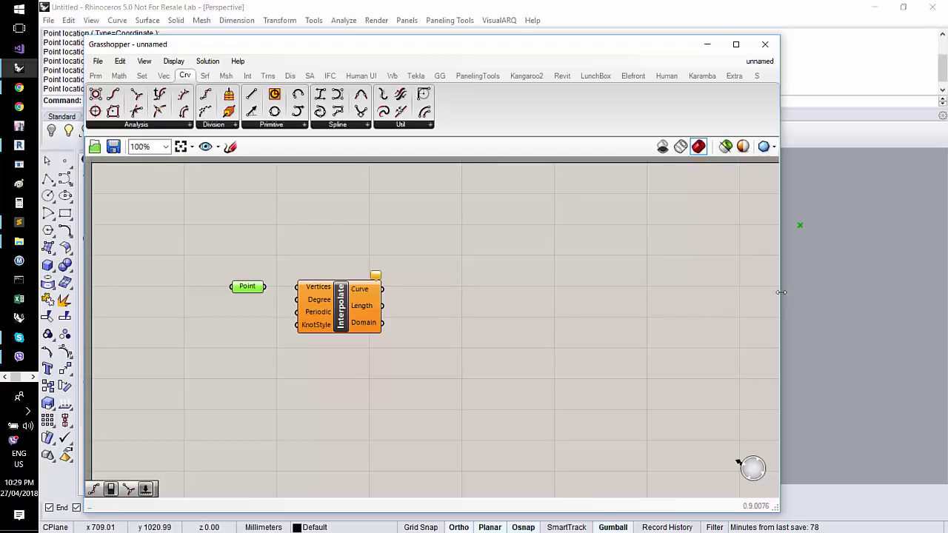
- Narrow the Grasshopper window to expose the viewport and connect the Point parameter to Interpolate's Vertices input
{"action": "left_click_drag", "start_coordinate": [779, 297], "coordinate": [492, 296]}
{"action": "left_click_drag", "start_coordinate": [264, 286], "coordinate": [309, 294]}
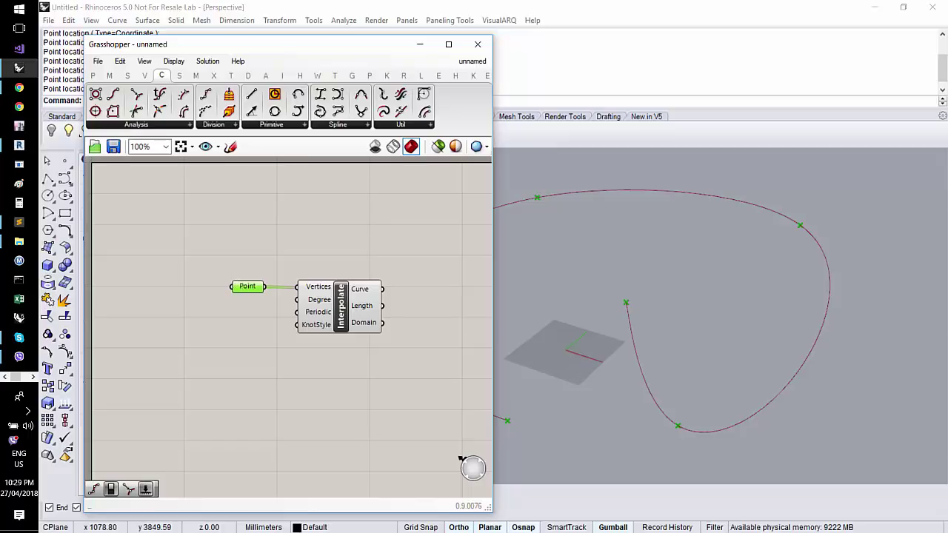
{"action": "left_click", "coordinate": [348, 271]}
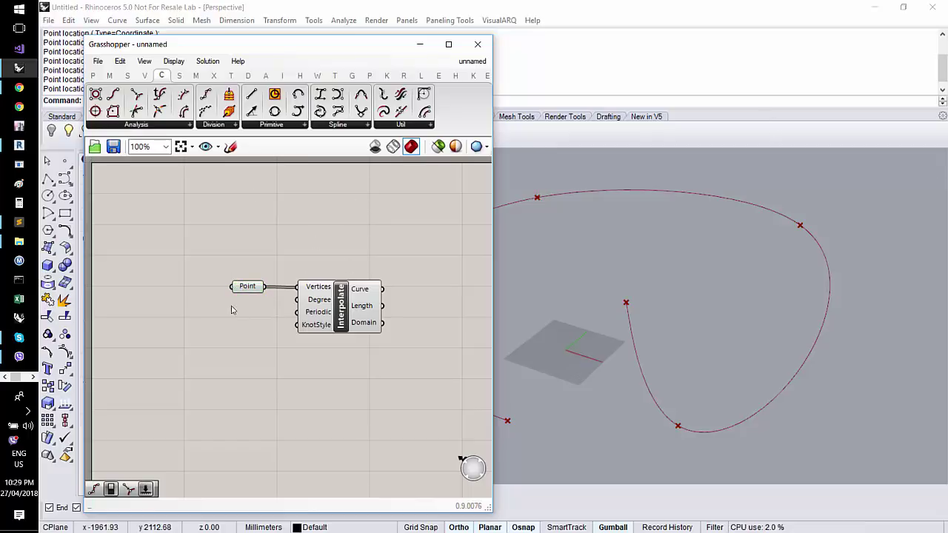
- Reshape the interpolated curve by moving its end point and the uppermost point in the viewport, and inspect the component's outputs
{"action": "left_click", "coordinate": [248, 286]}
{"action": "left_click_drag", "start_coordinate": [641, 302], "coordinate": [614, 287]}
{"action": "left_click_drag", "start_coordinate": [523, 409], "coordinate": [507, 422]}
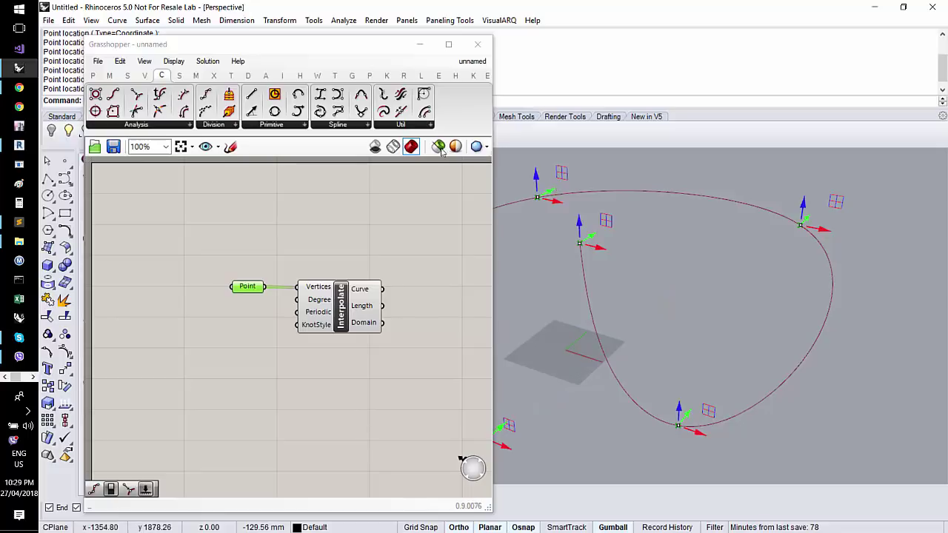
{"action": "left_click_drag", "start_coordinate": [537, 198], "coordinate": [609, 158]}
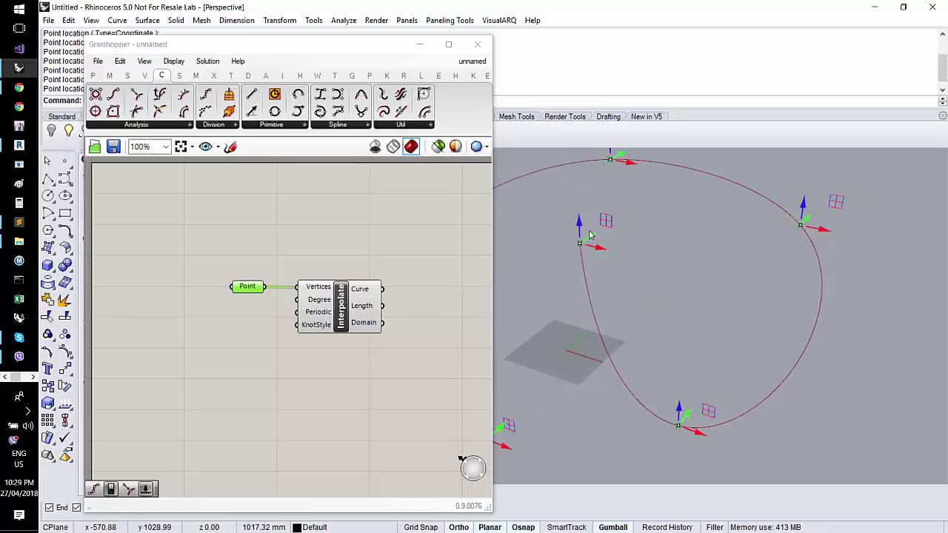
{"action": "left_click_drag", "start_coordinate": [583, 245], "coordinate": [520, 287]}
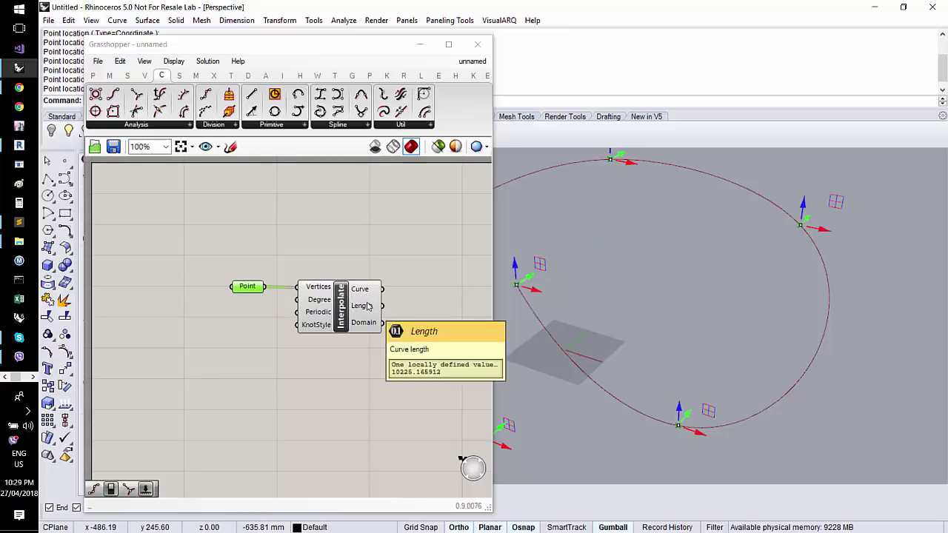
{"action": "mouse_move", "coordinate": [366, 293]}
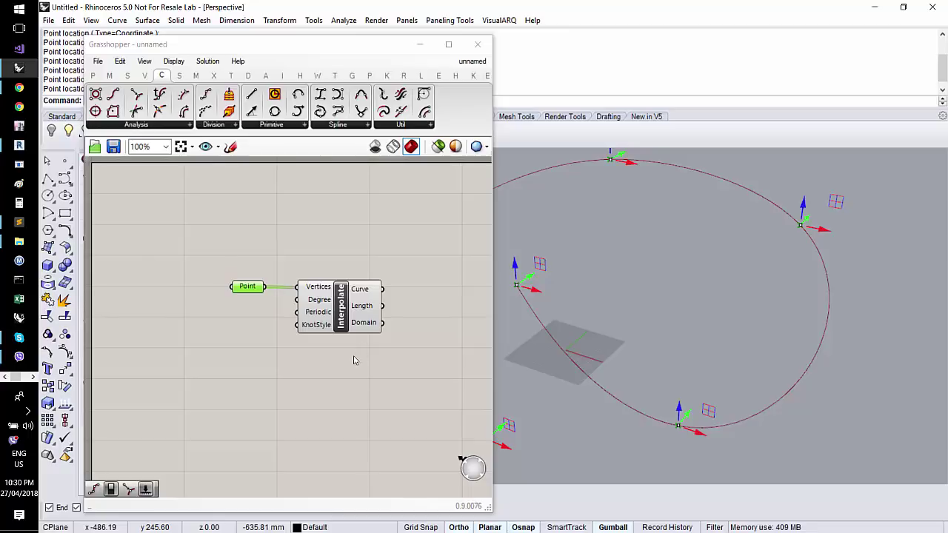
- Shift the Point and Interpolate components aside, add a Divide Curve component, and feed it the interpolated Curve
{"action": "left_click_drag", "start_coordinate": [348, 365], "coordinate": [227, 273]}
{"action": "left_click_drag", "start_coordinate": [330, 294], "coordinate": [246, 272]}
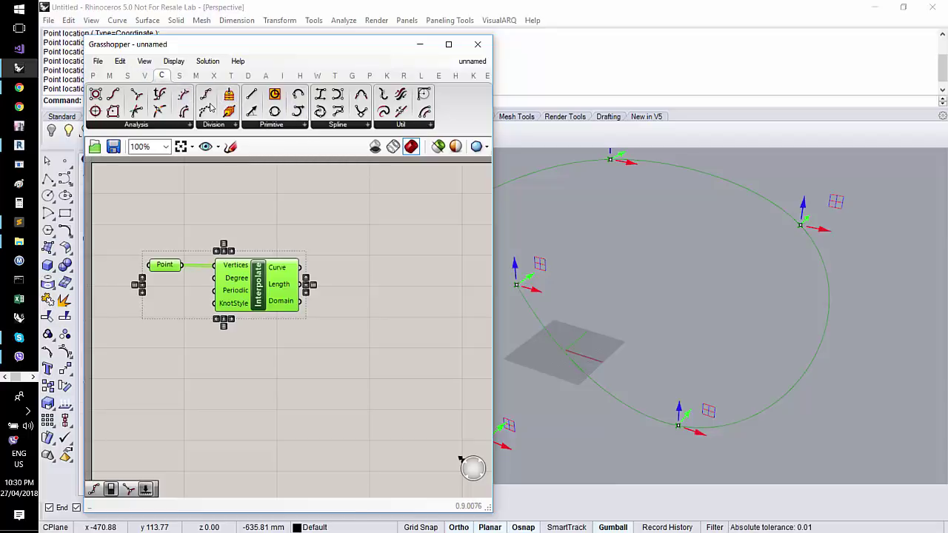
{"action": "left_click_drag", "start_coordinate": [206, 94], "coordinate": [384, 306]}
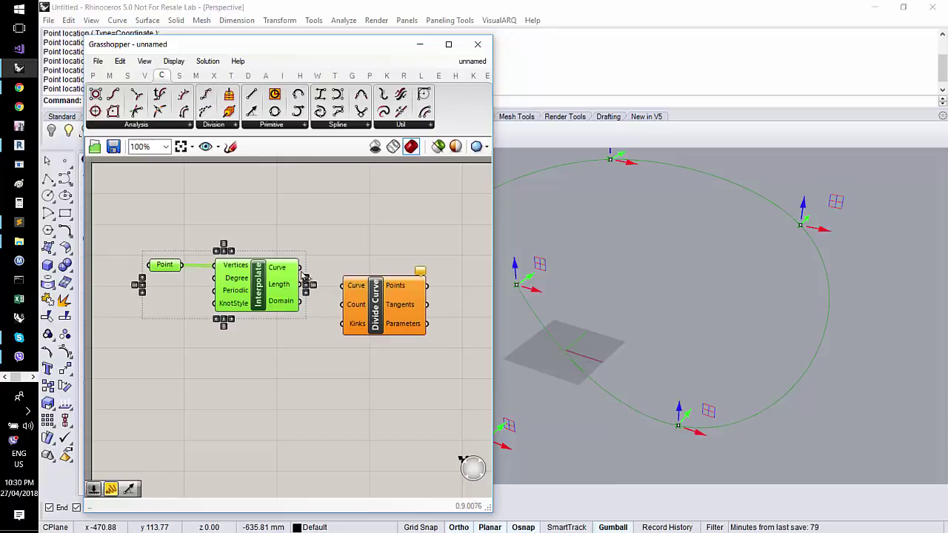
{"action": "left_click_drag", "start_coordinate": [300, 268], "coordinate": [343, 285]}
- Create a number slider starting at 25, connect it to Divide Curve's Count input, and set it to 74
{"action": "double_click", "coordinate": [231, 372]}
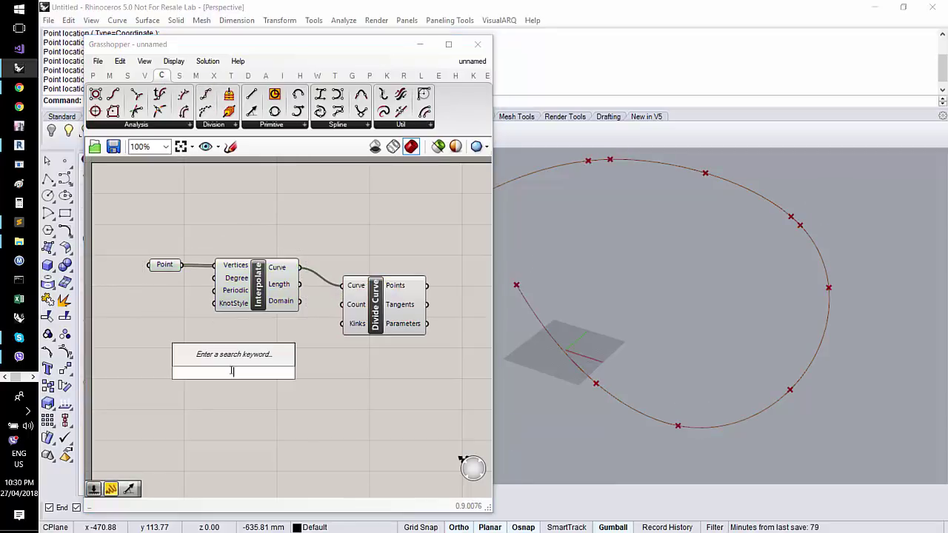
{"action": "type", "text": "25"}
{"action": "key", "text": "Return"}
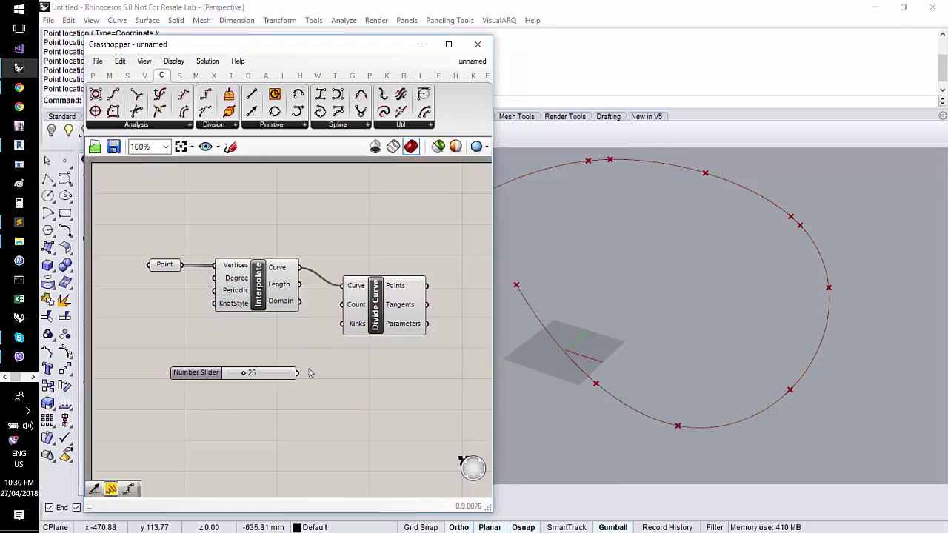
{"action": "left_click_drag", "start_coordinate": [297, 373], "coordinate": [343, 305]}
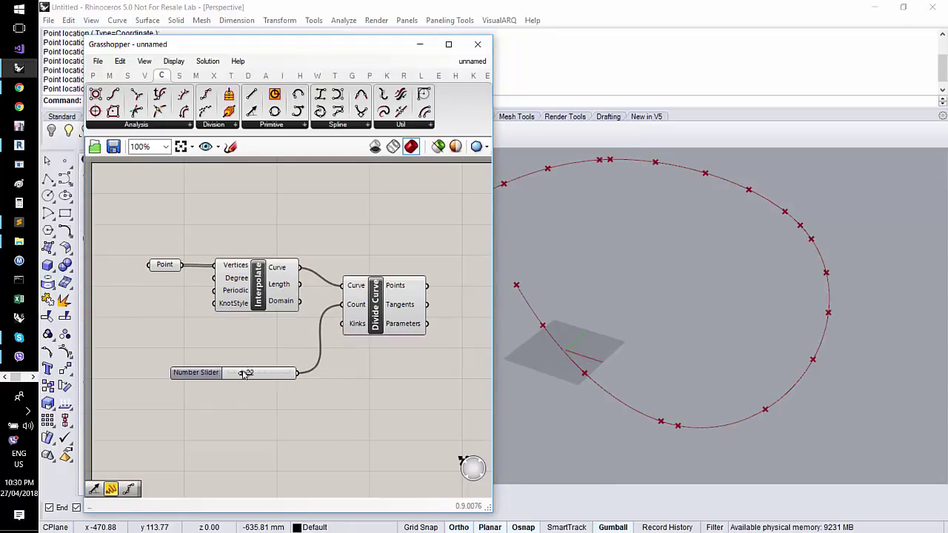
{"action": "left_click_drag", "start_coordinate": [246, 374], "coordinate": [275, 374]}
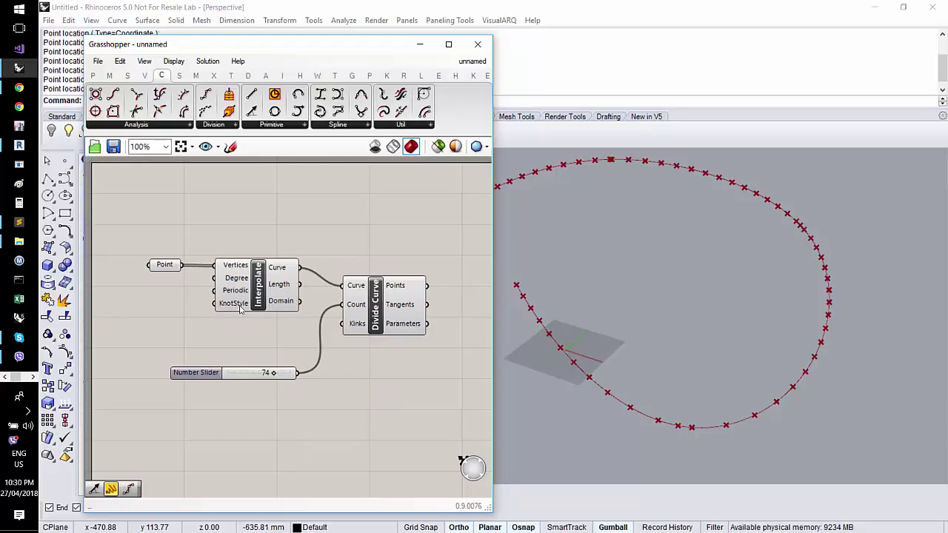
- Reposition the Divide Curve component to make room after it and inspect its Points output
{"action": "left_click_drag", "start_coordinate": [354, 323], "coordinate": [360, 351]}
{"action": "right_click_drag", "start_coordinate": [397, 342], "coordinate": [226, 323]}
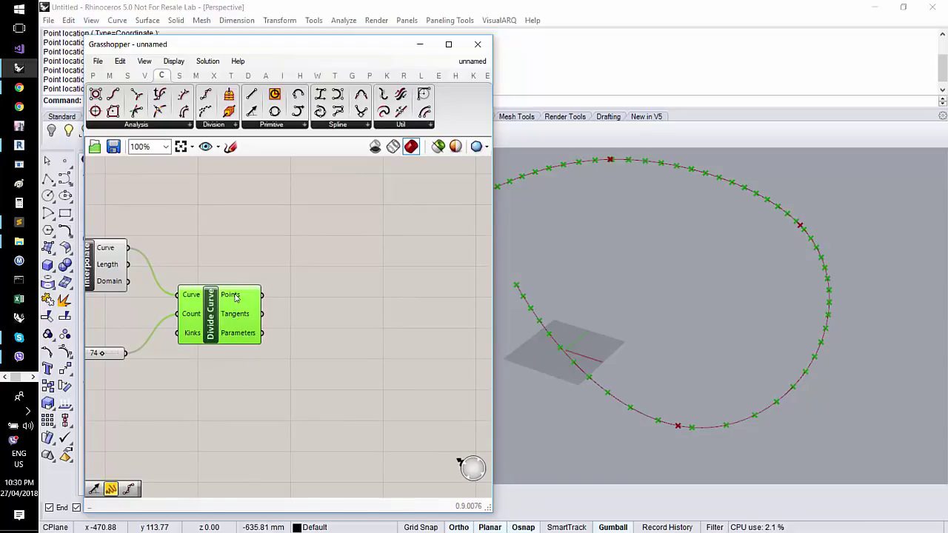
{"action": "mouse_move", "coordinate": [234, 297]}
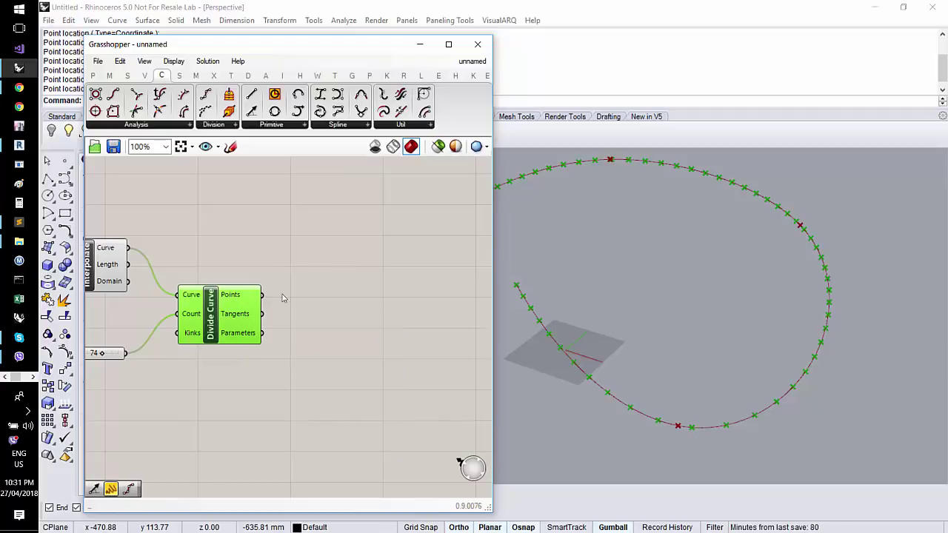
{"action": "left_click_drag", "start_coordinate": [230, 308], "coordinate": [213, 305]}
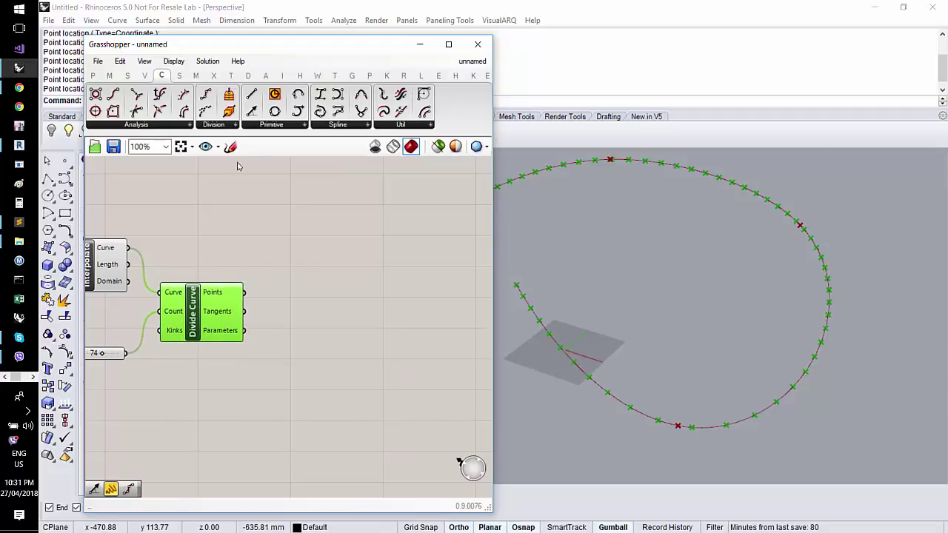
- Add a Line SDL component after Divide Curve, connect the division Points to its Start input, and inspect its Direction input
{"action": "left_click", "coordinate": [271, 124]}
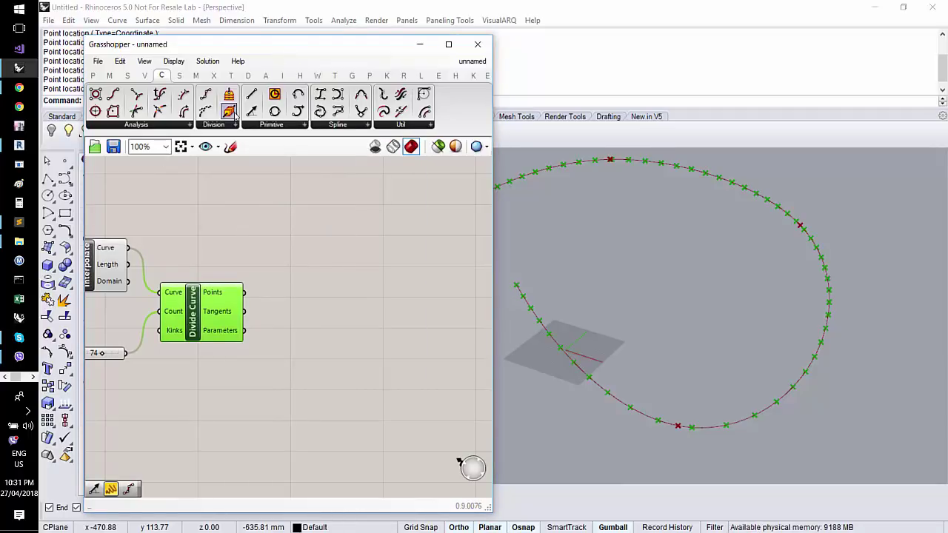
{"action": "left_click_drag", "start_coordinate": [252, 111], "coordinate": [281, 319]}
{"action": "left_click_drag", "start_coordinate": [244, 292], "coordinate": [279, 303]}
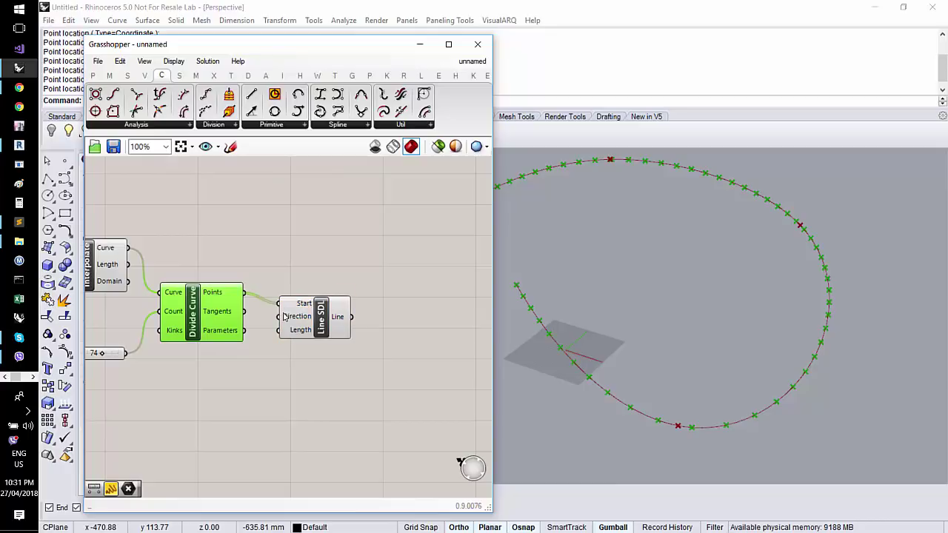
{"action": "mouse_move", "coordinate": [297, 320]}
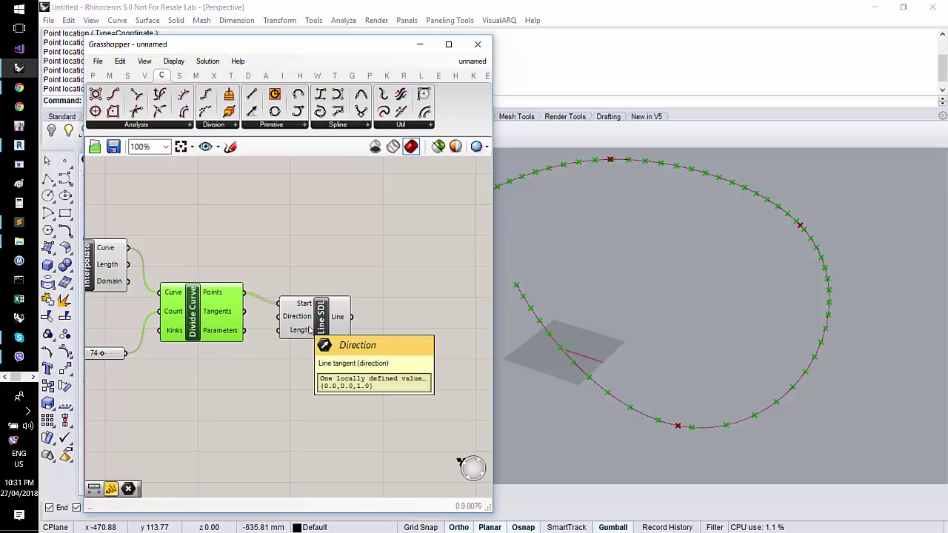
{"action": "left_click_drag", "start_coordinate": [311, 329], "coordinate": [322, 343]}
- Add another Point parameter above Divide Curve and assign it a single point picked inside the curve loop
{"action": "left_click", "coordinate": [92, 76]}
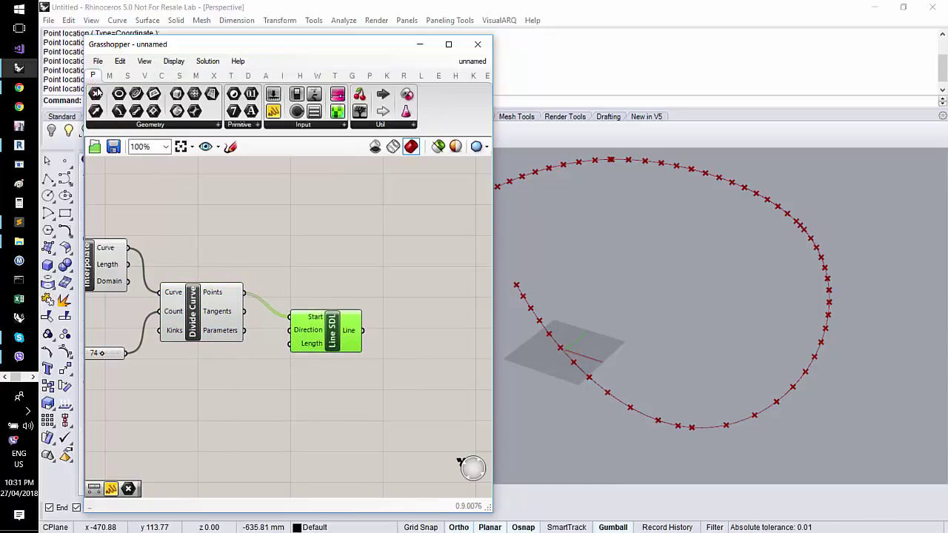
{"action": "left_click_drag", "start_coordinate": [95, 94], "coordinate": [212, 248]}
{"action": "right_click", "coordinate": [211, 247]}
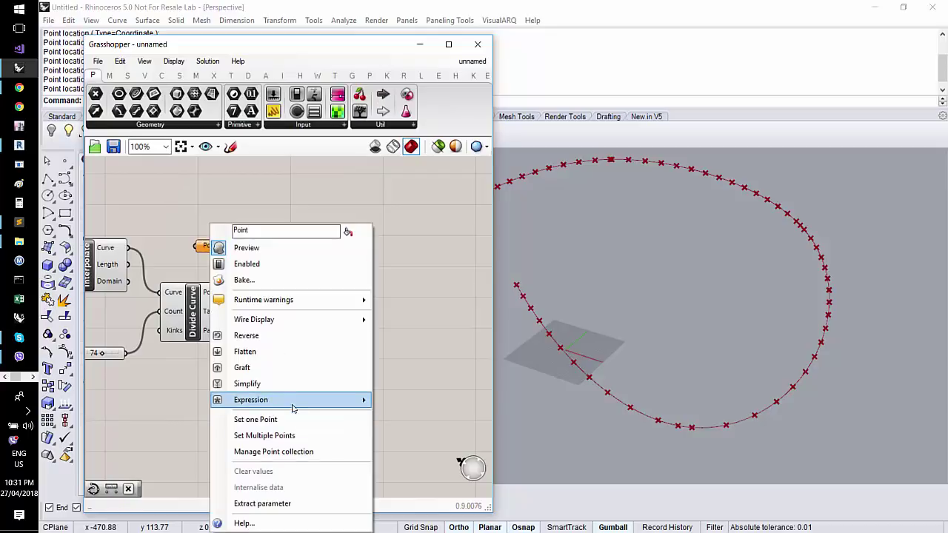
{"action": "left_click", "coordinate": [347, 419]}
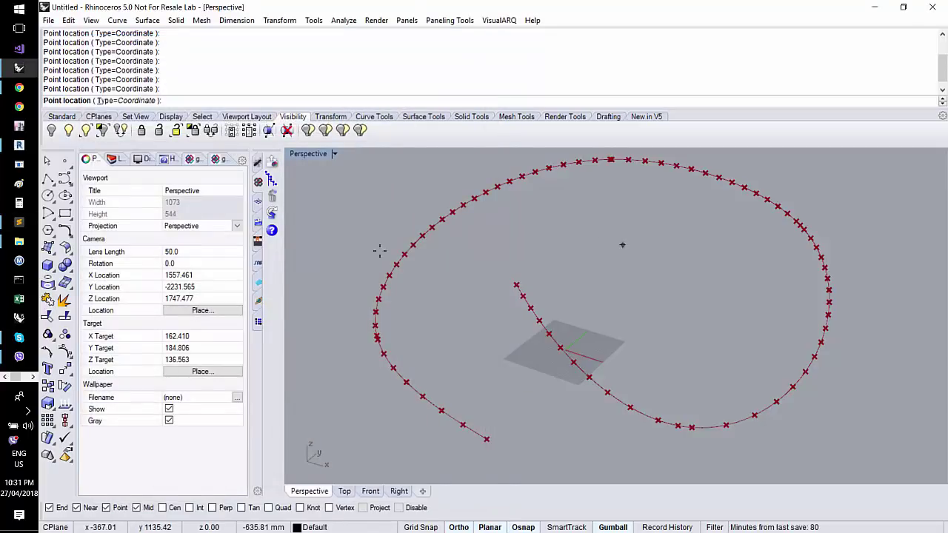
{"action": "left_click", "coordinate": [645, 277]}
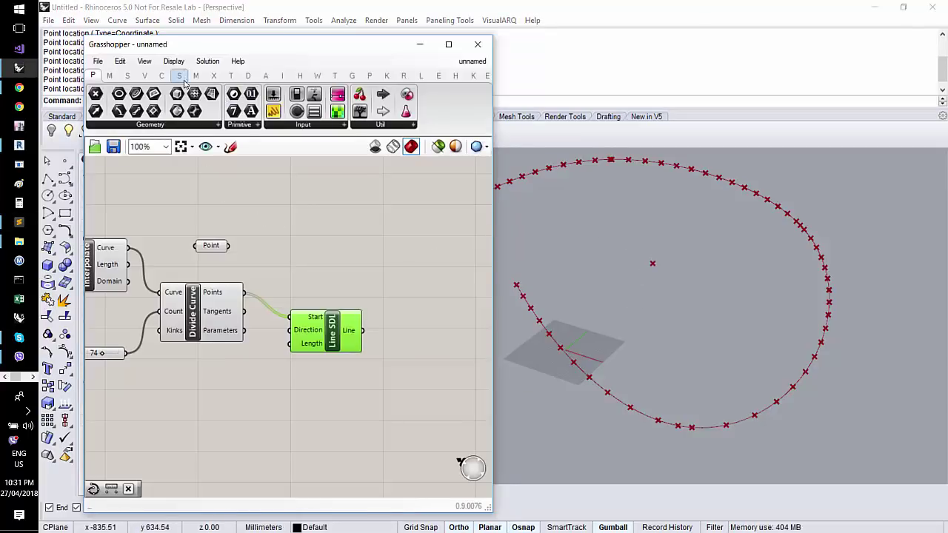
- Add a Distance component measuring from the single point to the division points and connect its Distance output to the Line SDL's Length
{"action": "left_click", "coordinate": [144, 75]}
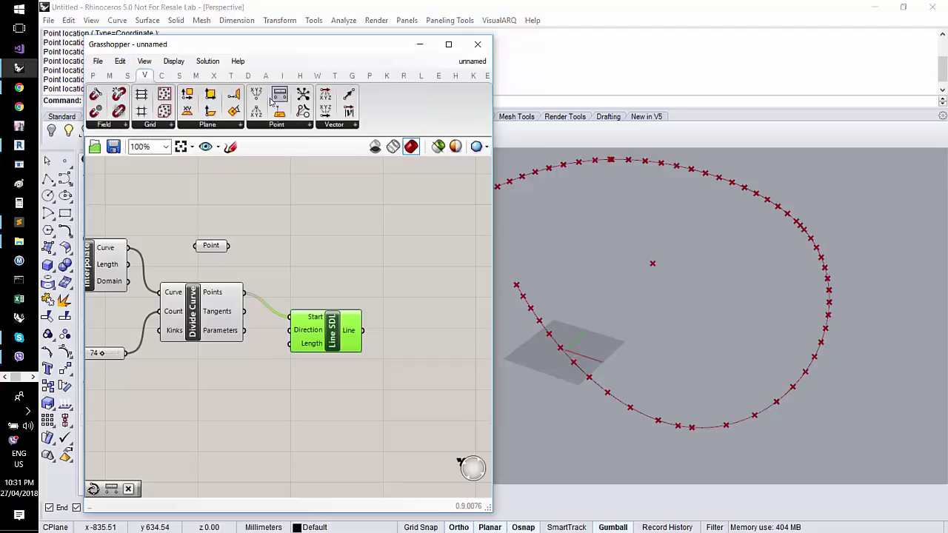
{"action": "left_click_drag", "start_coordinate": [280, 257], "coordinate": [289, 246]}
{"action": "left_click_drag", "start_coordinate": [228, 245], "coordinate": [252, 235]}
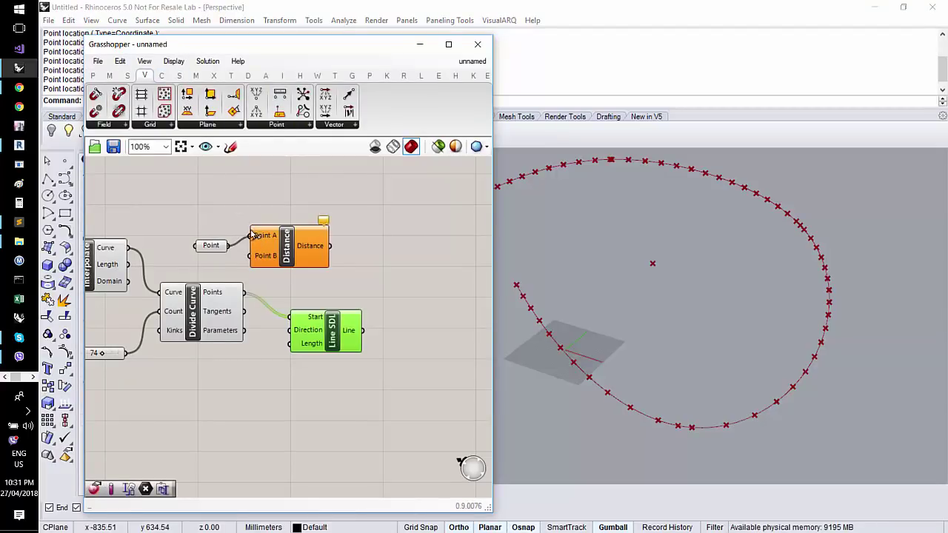
{"action": "left_click_drag", "start_coordinate": [244, 292], "coordinate": [250, 256]}
{"action": "left_click_drag", "start_coordinate": [329, 246], "coordinate": [289, 343]}
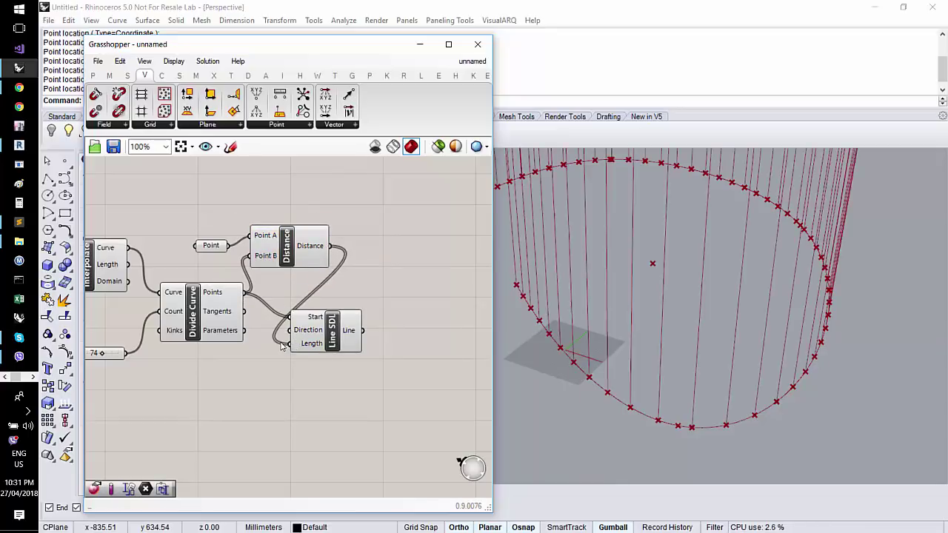
- Select the single Point parameter and move its point slightly within the curve loop
{"action": "scroll", "coordinate": [700, 345], "scroll_direction": "down", "scroll_amount": 3}
{"action": "right_click_drag", "start_coordinate": [701, 345], "coordinate": [517, 393]}
{"action": "left_click", "coordinate": [210, 246]}
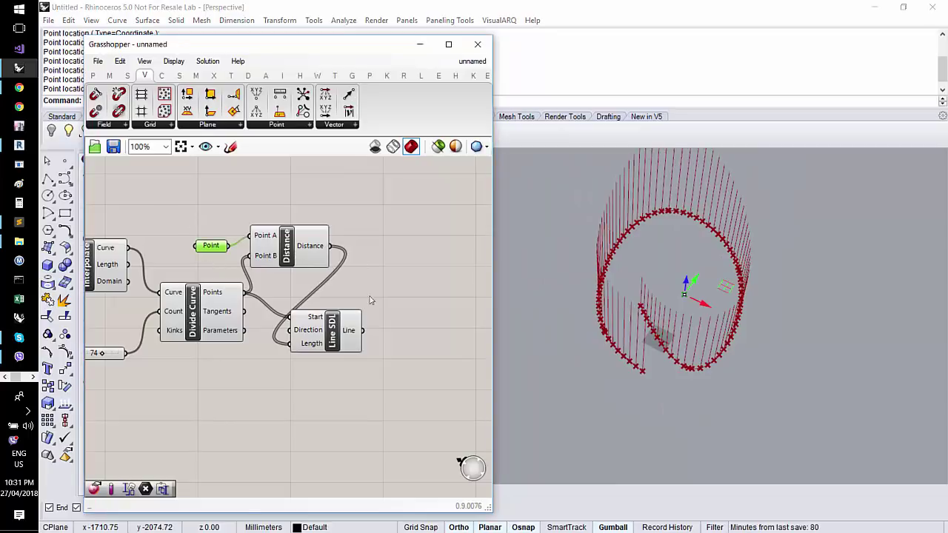
{"action": "mouse_move", "coordinate": [707, 305]}
{"action": "left_mouse_down"}
{"action": "mouse_move", "coordinate": [657, 275]}
{"action": "mouse_move", "coordinate": [805, 330]}
{"action": "mouse_move", "coordinate": [774, 329]}
{"action": "mouse_move", "coordinate": [646, 272]}
{"action": "mouse_move", "coordinate": [637, 265]}
{"action": "mouse_move", "coordinate": [663, 231]}
{"action": "mouse_move", "coordinate": [734, 294]}
{"action": "mouse_move", "coordinate": [567, 191]}
{"action": "mouse_move", "coordinate": [691, 297]}
{"action": "left_mouse_up"}
- Set the Divide Curve's Count slider to 29
{"action": "right_click_drag", "start_coordinate": [115, 288], "coordinate": [389, 343]}
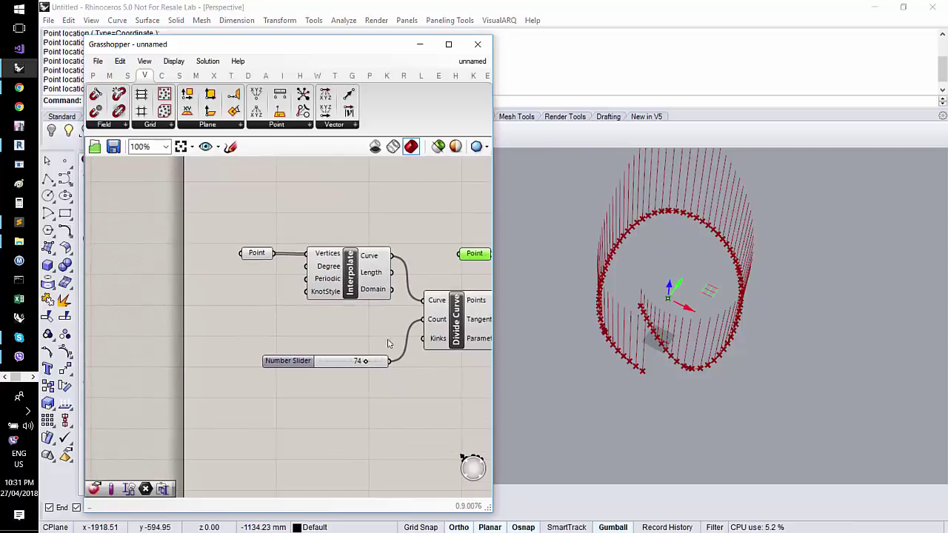
{"action": "left_click_drag", "start_coordinate": [363, 360], "coordinate": [343, 360]}
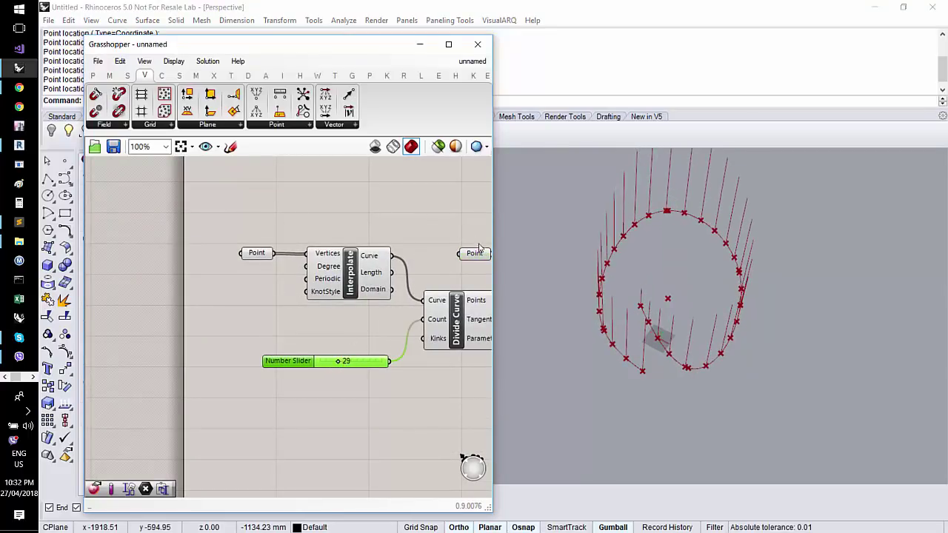
{"action": "right_click_drag", "start_coordinate": [416, 285], "coordinate": [205, 261]}
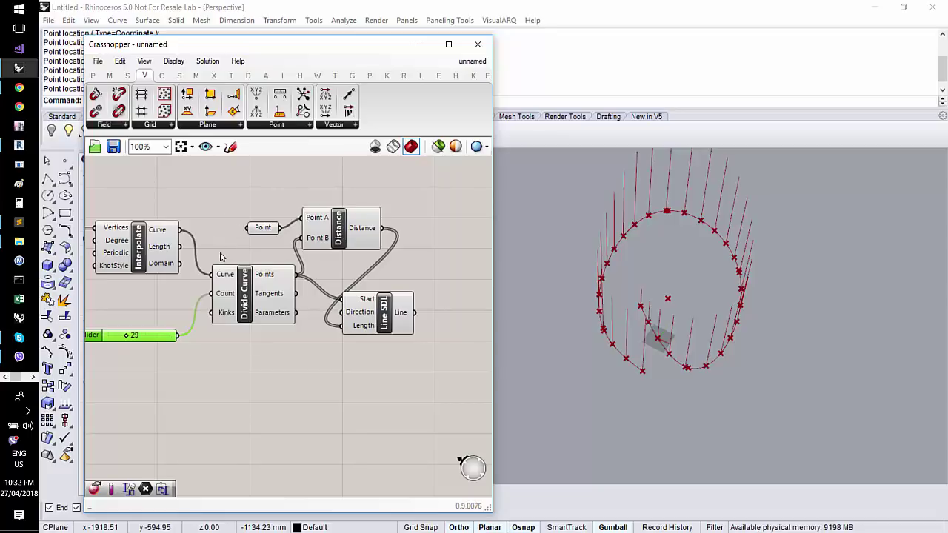
- Add a ggRvt Material component below the Line SDL component
{"action": "right_click_drag", "start_coordinate": [275, 253], "coordinate": [180, 232]}
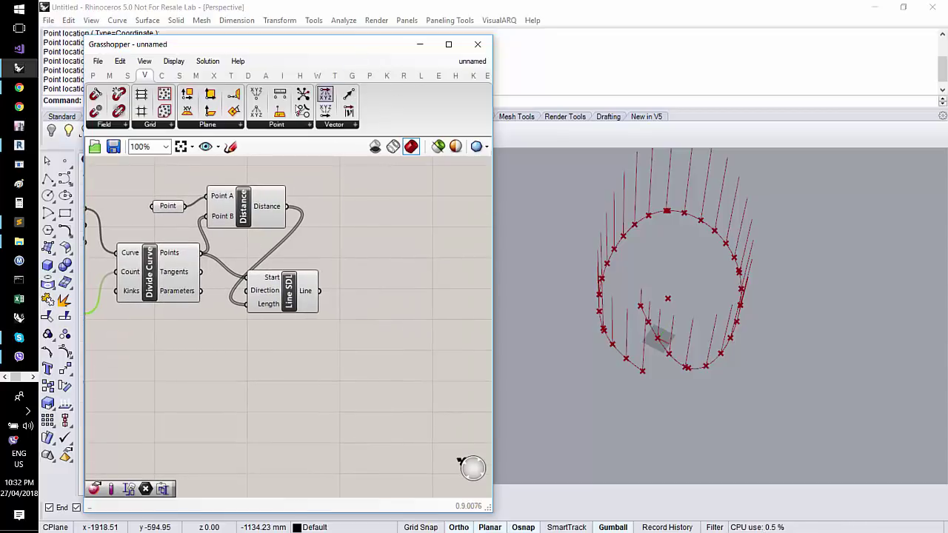
{"action": "left_click", "coordinate": [352, 76]}
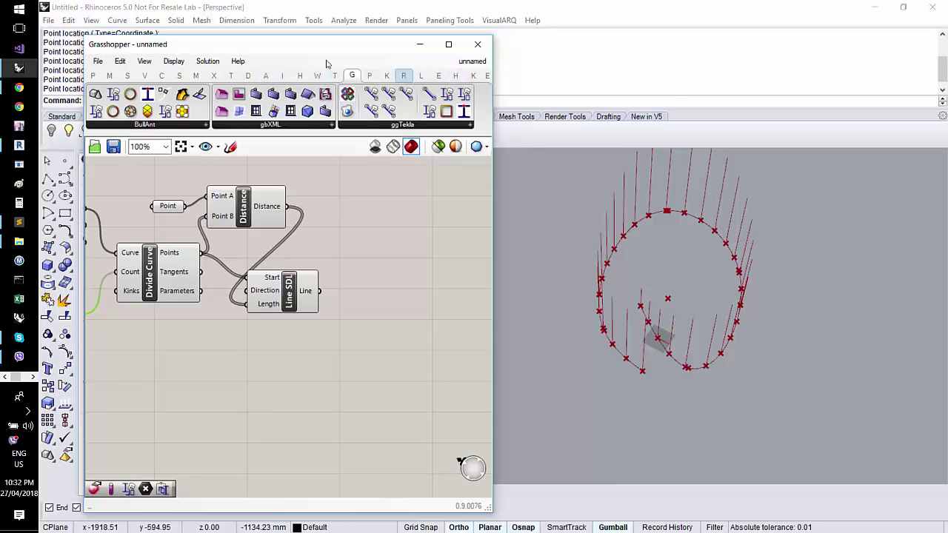
{"action": "left_click", "coordinate": [404, 75]}
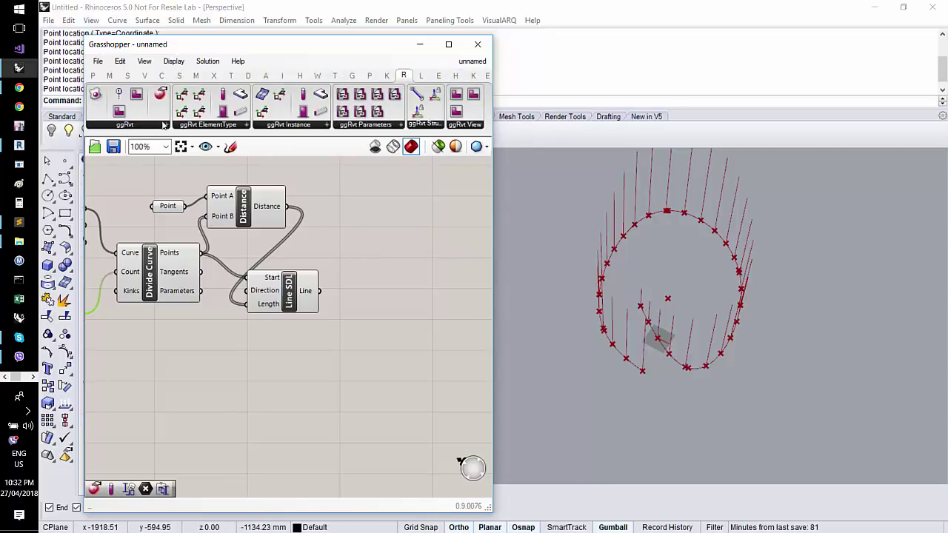
{"action": "left_click_drag", "start_coordinate": [160, 97], "coordinate": [221, 412]}
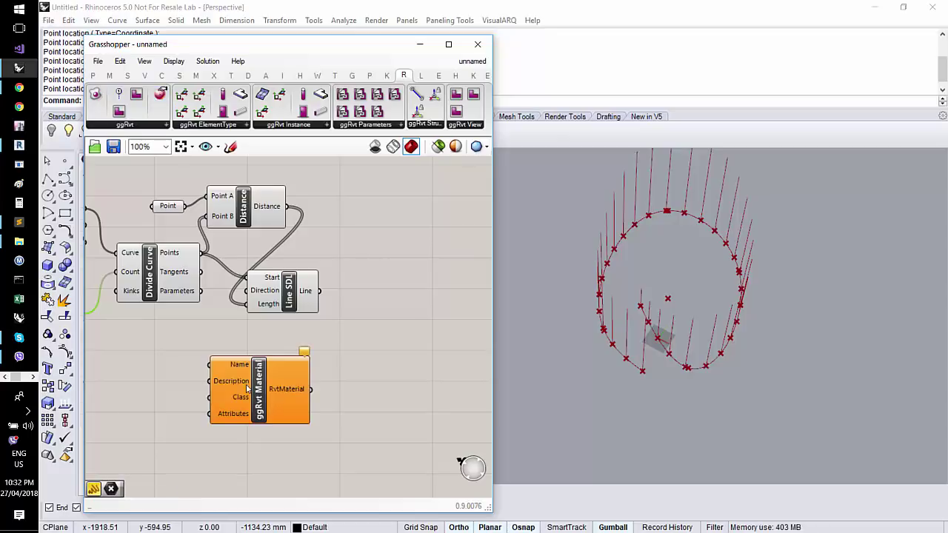
- Create a compact panel reading Steel, connect it to the ggRvt Material's Name input, and view the options for its Class input
{"action": "left_click", "coordinate": [153, 366]}
{"action": "double_click", "coordinate": [139, 357]}
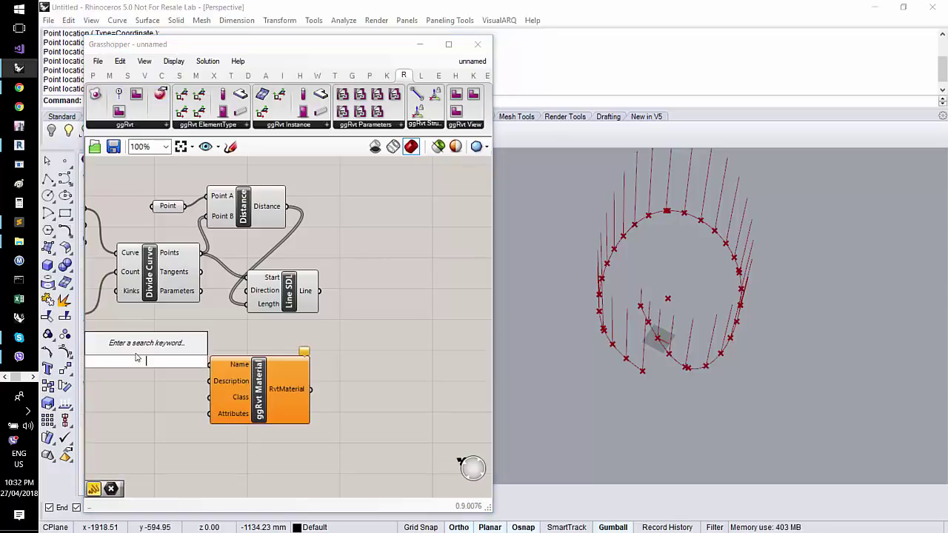
{"action": "type", "text": "//St"}
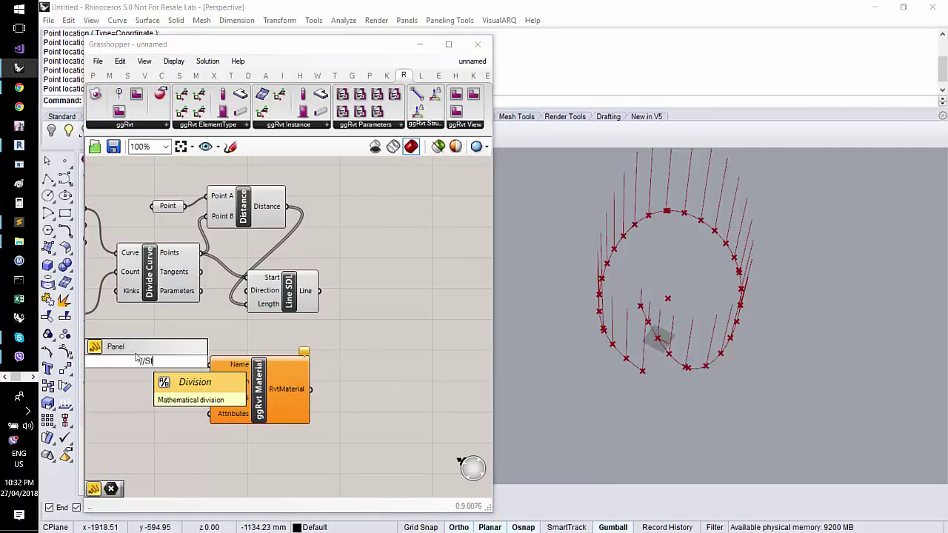
{"action": "type", "text": "eel"}
{"action": "key", "text": "Return"}
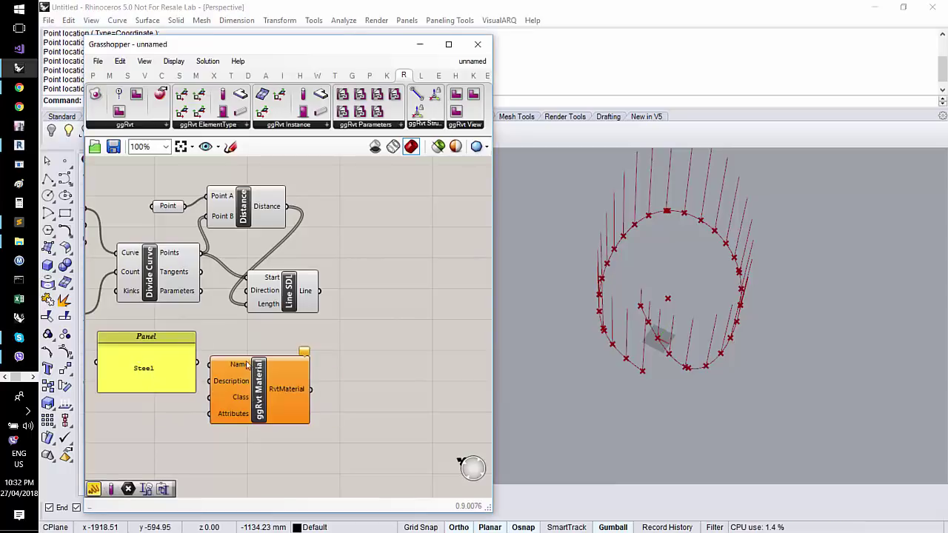
{"action": "left_click_drag", "start_coordinate": [211, 365], "coordinate": [198, 363]}
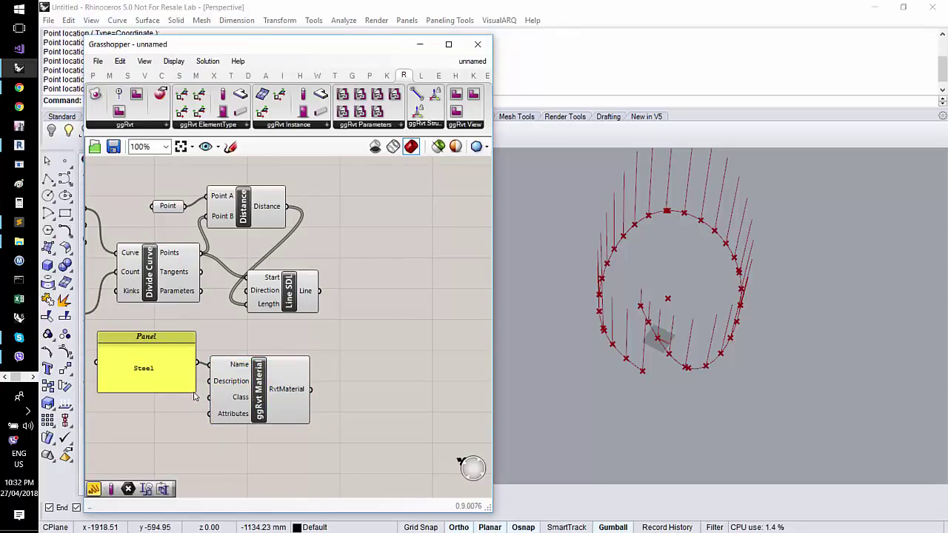
{"action": "left_click_drag", "start_coordinate": [194, 396], "coordinate": [186, 376]}
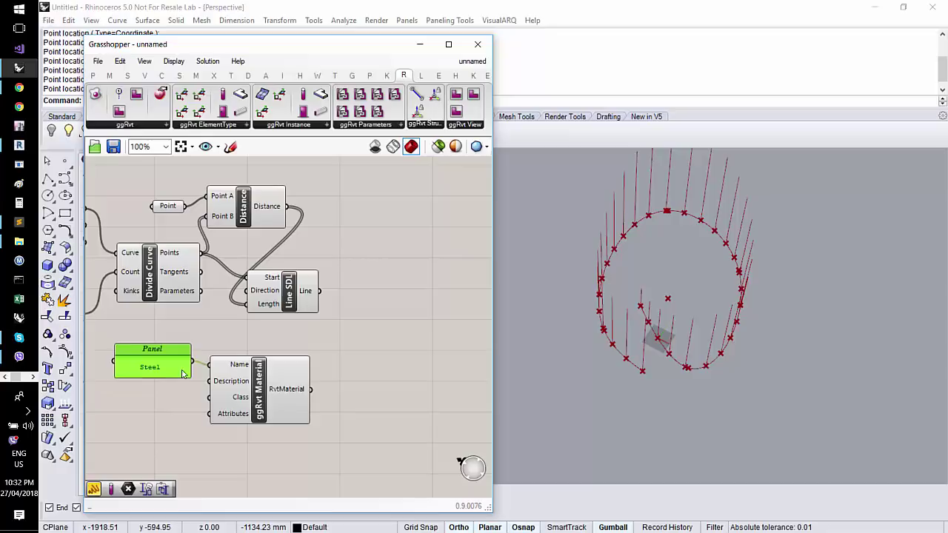
{"action": "right_click", "coordinate": [239, 400]}
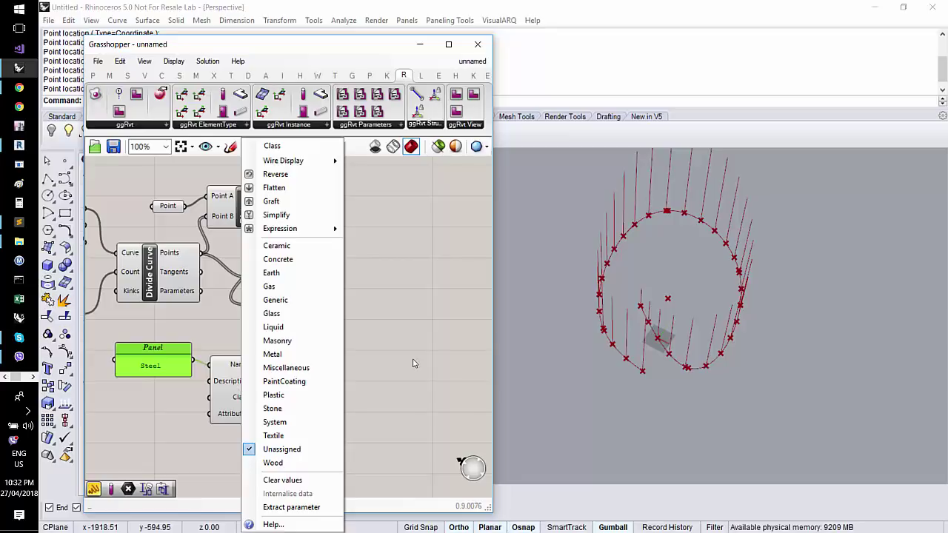
{"action": "left_click", "coordinate": [211, 293]}
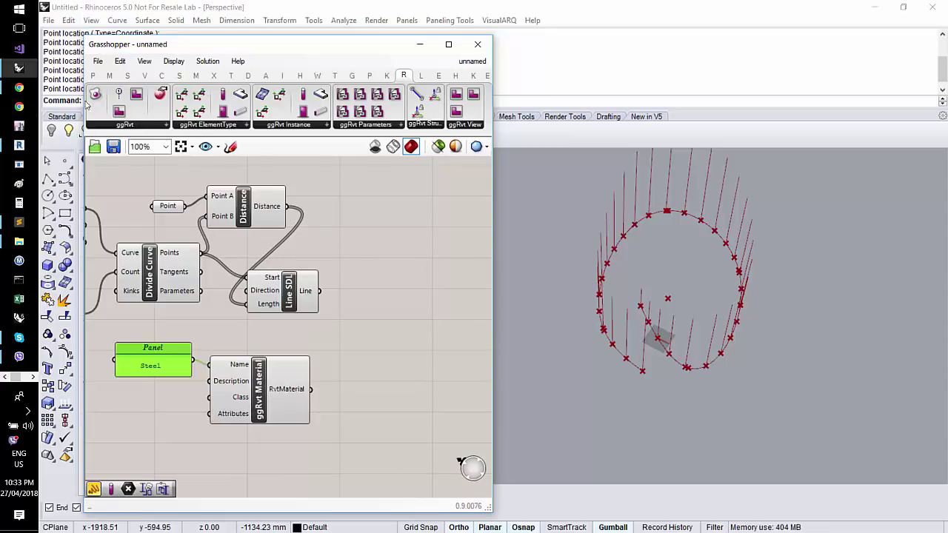
- Add a ggRvt CatalogueProfileDef below the material component and set it to the British Universal Beams profile UB203x133x25
{"action": "left_click", "coordinate": [119, 124]}
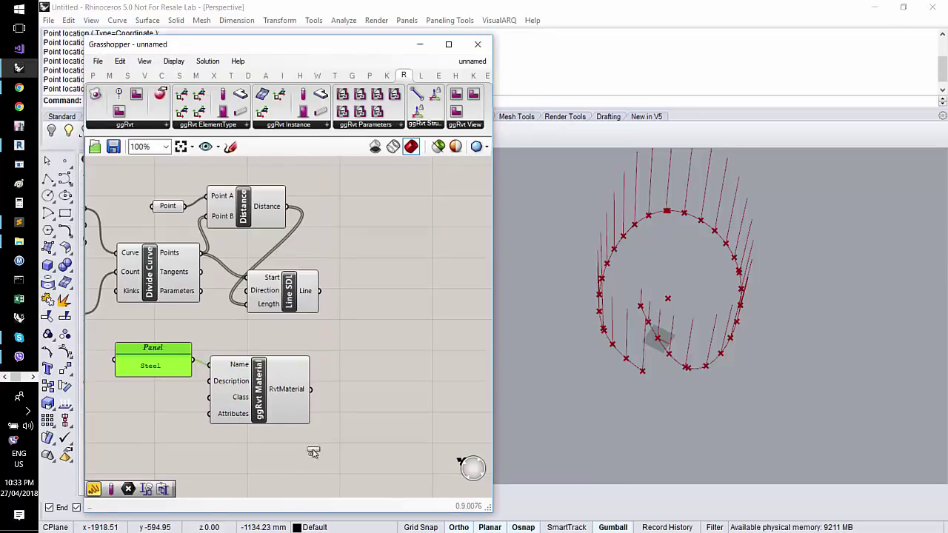
{"action": "left_click", "coordinate": [268, 452]}
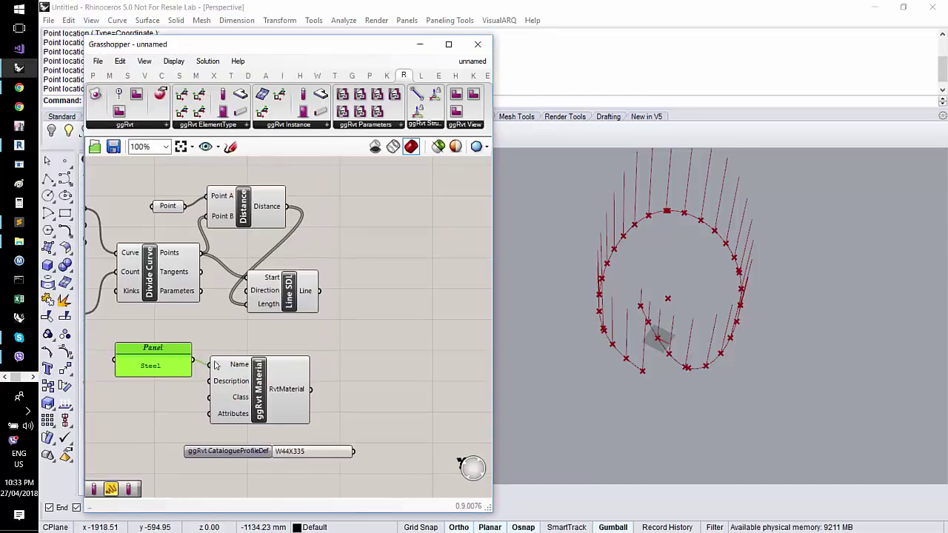
{"action": "right_click", "coordinate": [310, 459]}
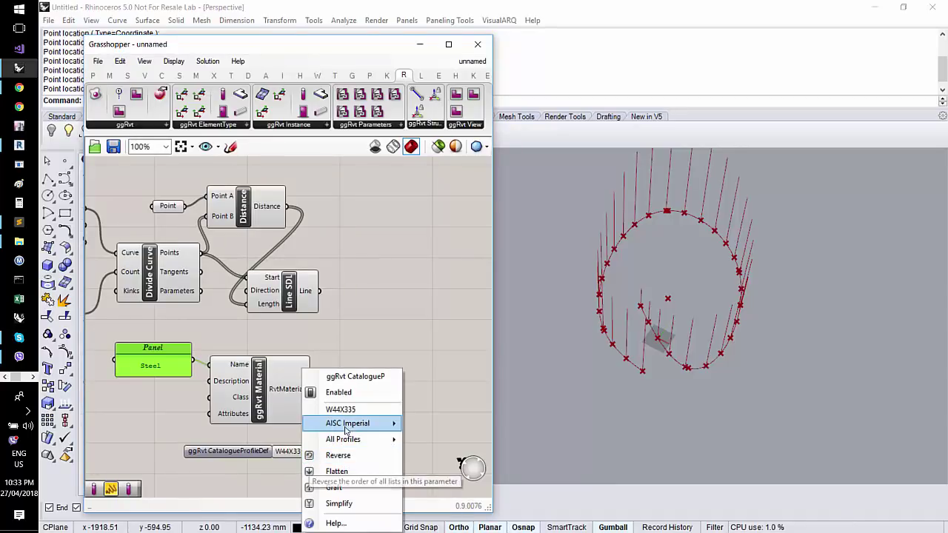
{"action": "mouse_move", "coordinate": [371, 442]}
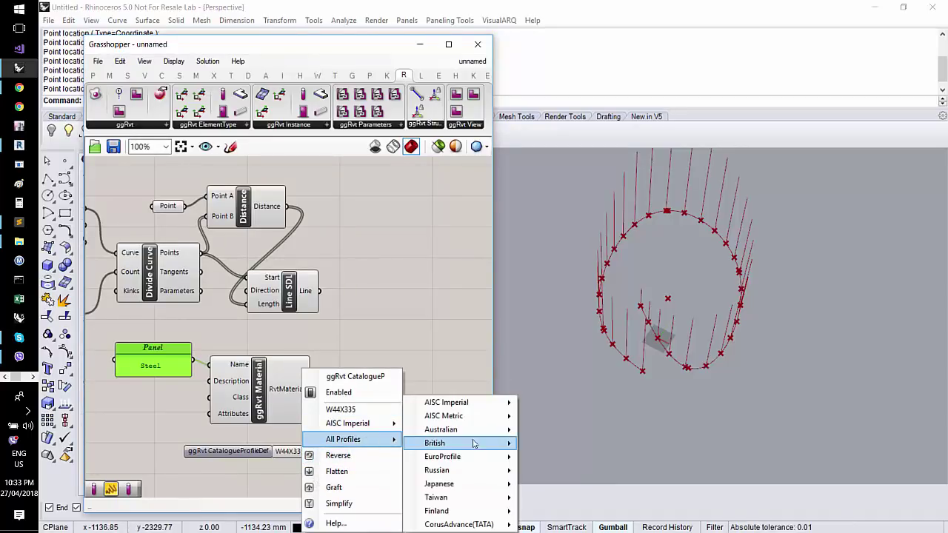
{"action": "mouse_move", "coordinate": [474, 443]}
{"action": "mouse_move", "coordinate": [565, 443]}
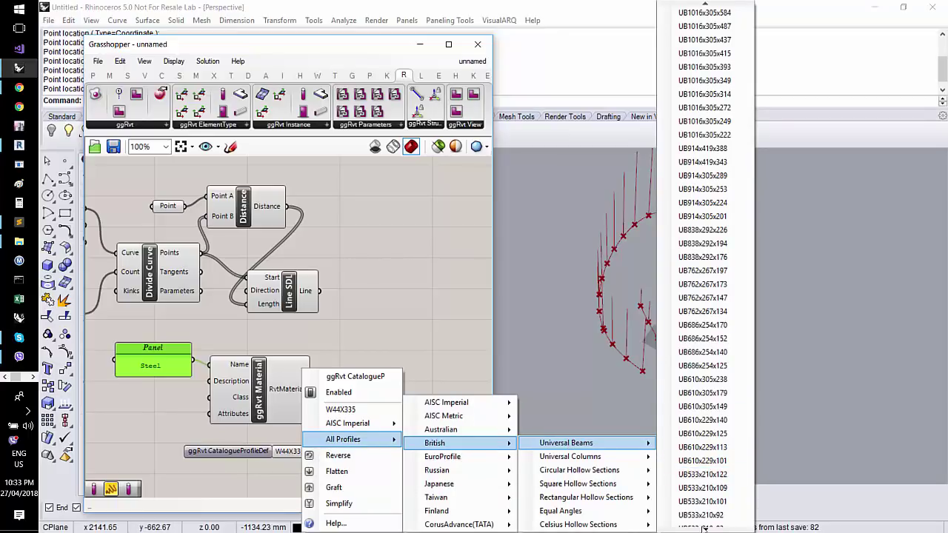
{"action": "left_click", "coordinate": [704, 528]}
{"action": "scroll", "coordinate": [564, 424], "scroll_direction": "down", "scroll_amount": 9}
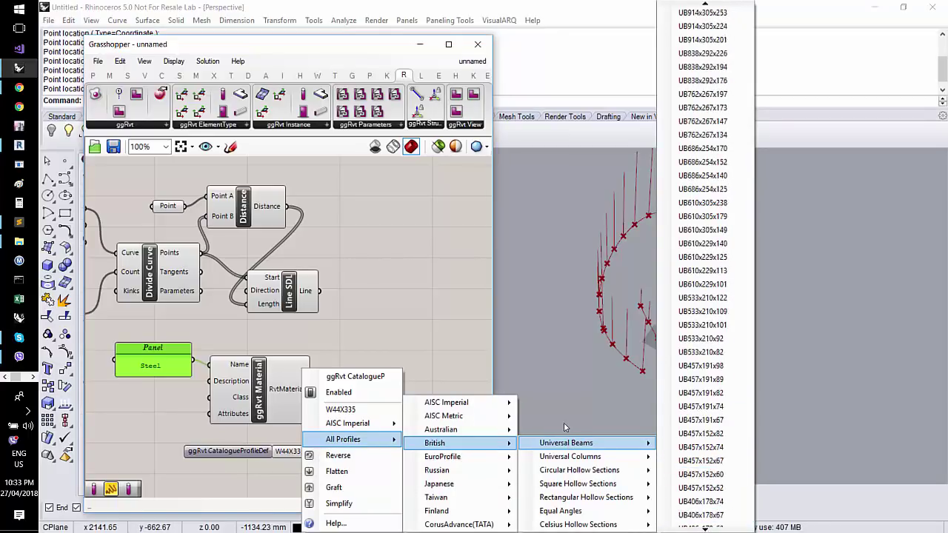
{"action": "scroll", "coordinate": [564, 422], "scroll_direction": "down", "scroll_amount": 5}
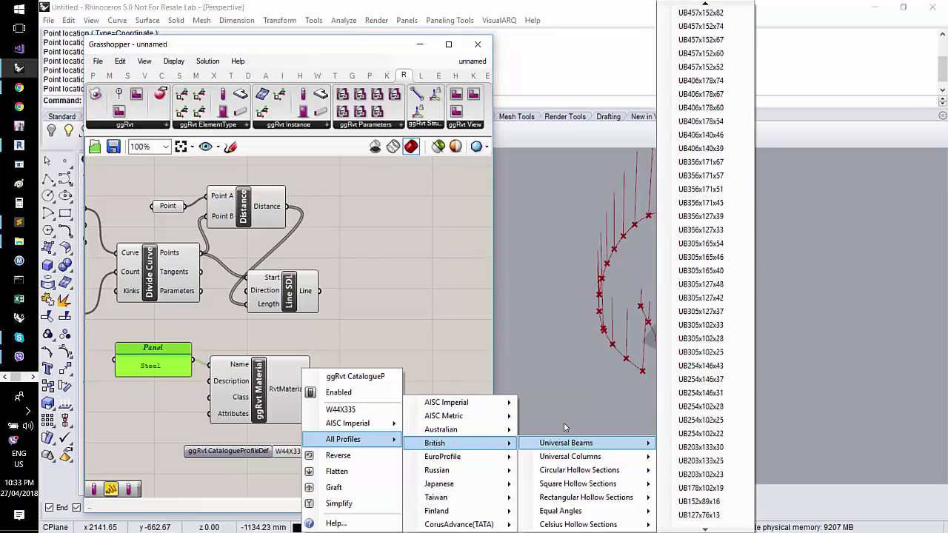
{"action": "left_click", "coordinate": [701, 463]}
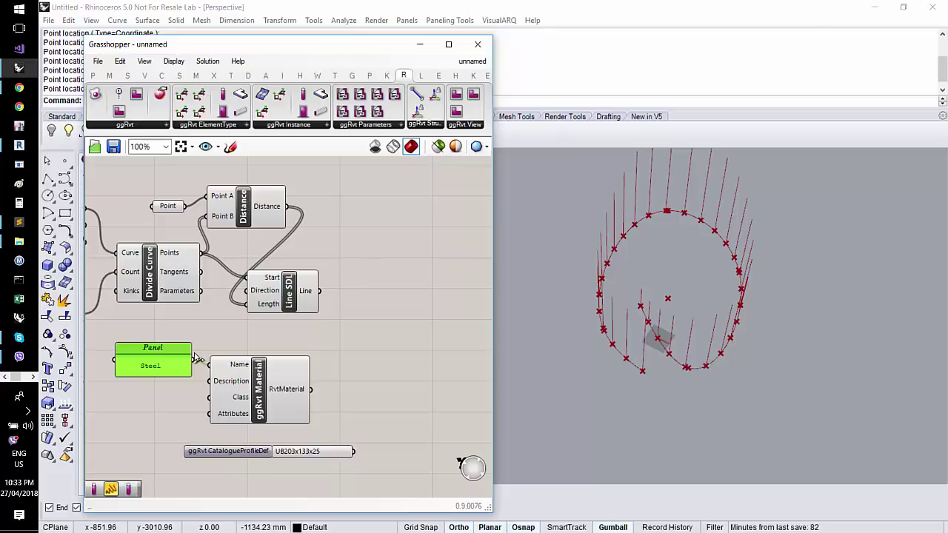
{"action": "left_click_drag", "start_coordinate": [194, 360], "coordinate": [210, 365]}
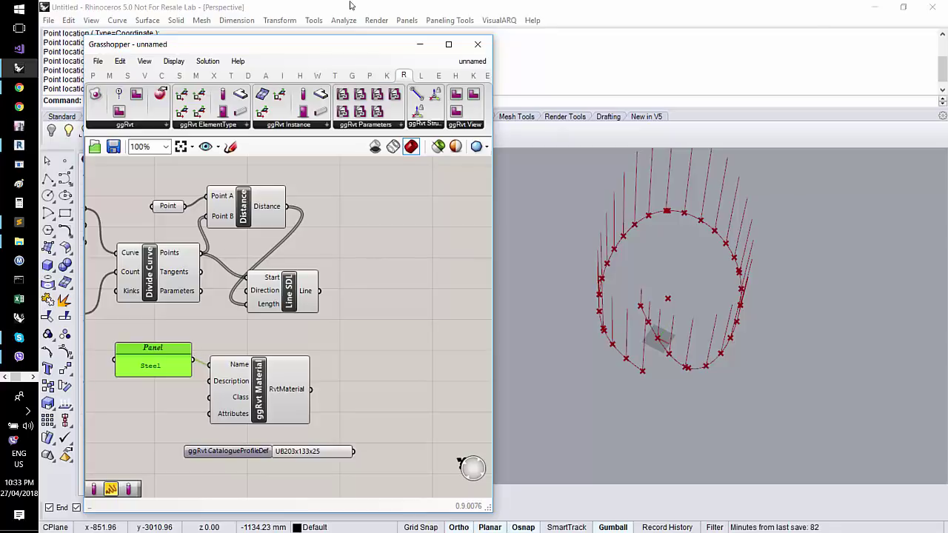
- Add a ggRvt ColumnType component and connect the catalogue profile to RvtProfile and the Steel material to RvtMaterial
{"action": "left_click", "coordinate": [207, 124]}
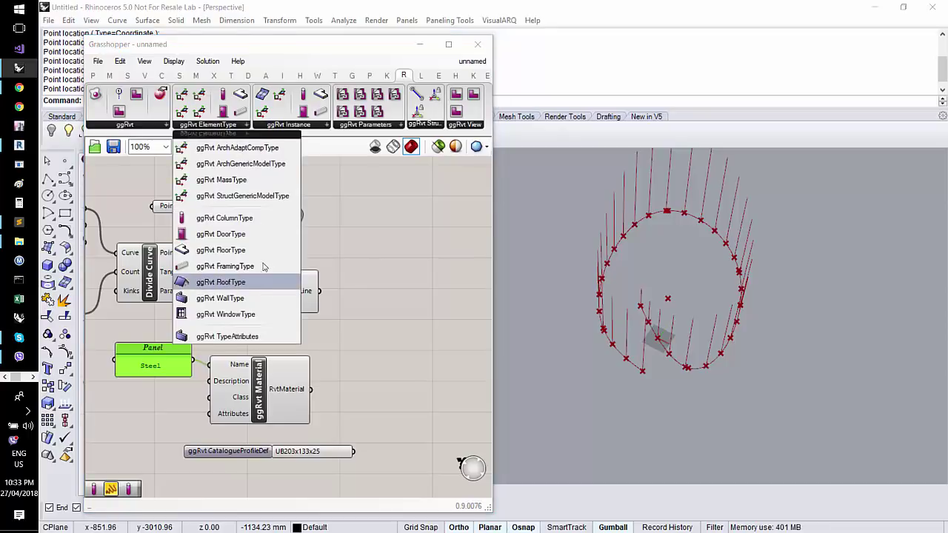
{"action": "left_click", "coordinate": [267, 216]}
{"action": "left_click", "coordinate": [438, 404]}
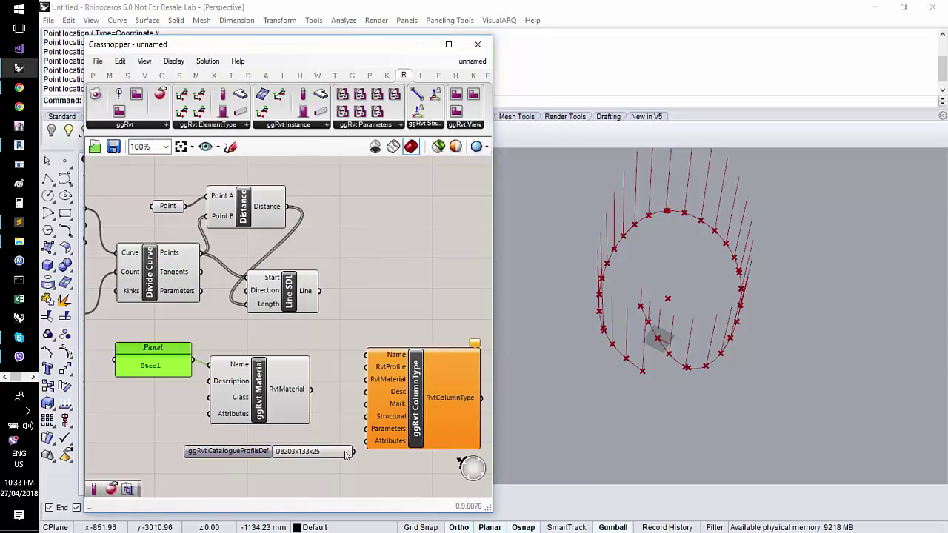
{"action": "left_click_drag", "start_coordinate": [354, 451], "coordinate": [366, 366]}
{"action": "left_click_drag", "start_coordinate": [311, 390], "coordinate": [366, 379]}
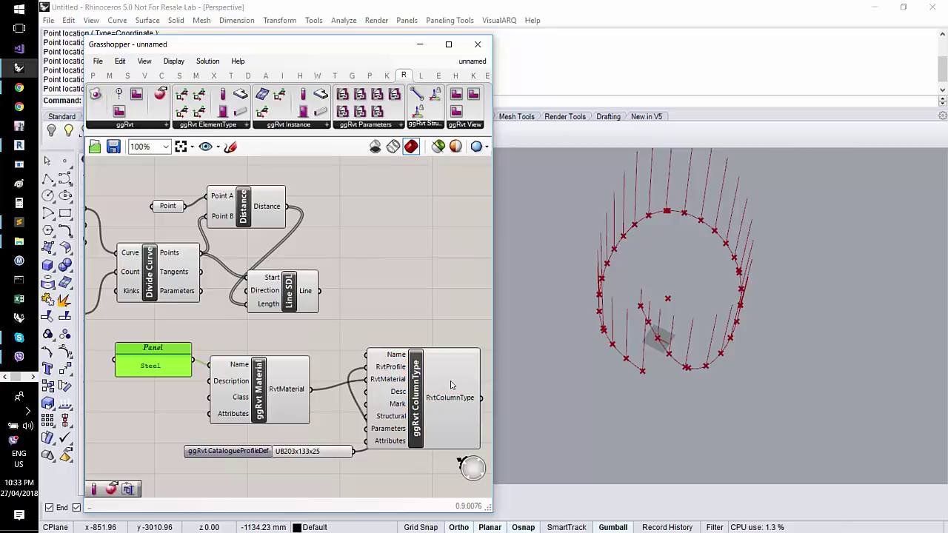
- Add a ggRvt Column component, connecting the column type to its RvtColumnType input and the Line SDL lines to its Axis input
{"action": "mouse_move", "coordinate": [452, 385]}
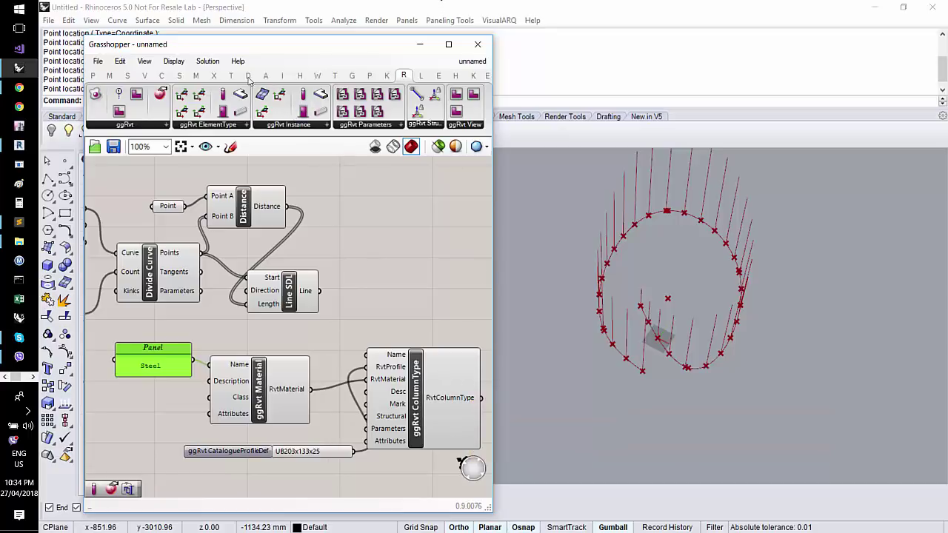
{"action": "left_click_drag", "start_coordinate": [455, 279], "coordinate": [447, 274]}
{"action": "right_click_drag", "start_coordinate": [447, 275], "coordinate": [274, 248]}
{"action": "left_click_drag", "start_coordinate": [271, 275], "coordinate": [375, 285]}
{"action": "left_click_drag", "start_coordinate": [310, 371], "coordinate": [329, 231]}
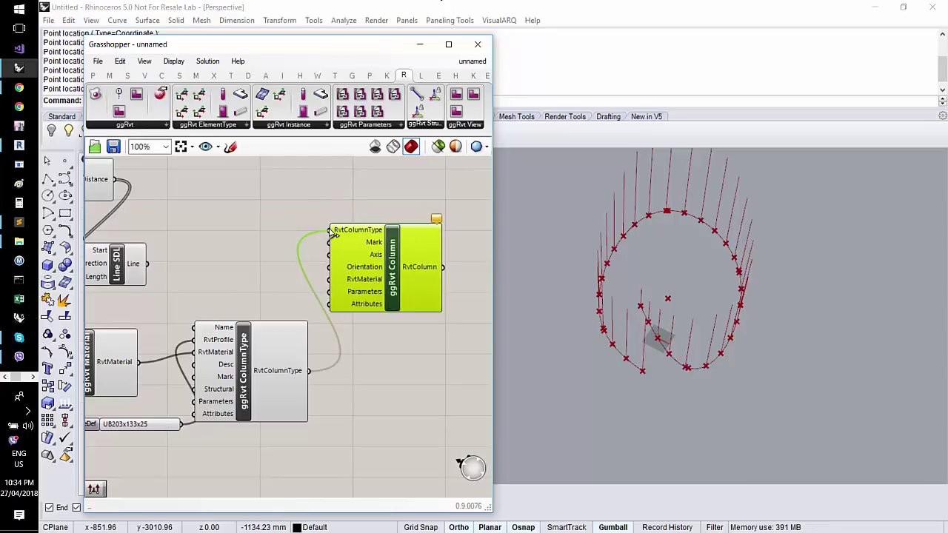
{"action": "left_click_drag", "start_coordinate": [146, 264], "coordinate": [329, 255]}
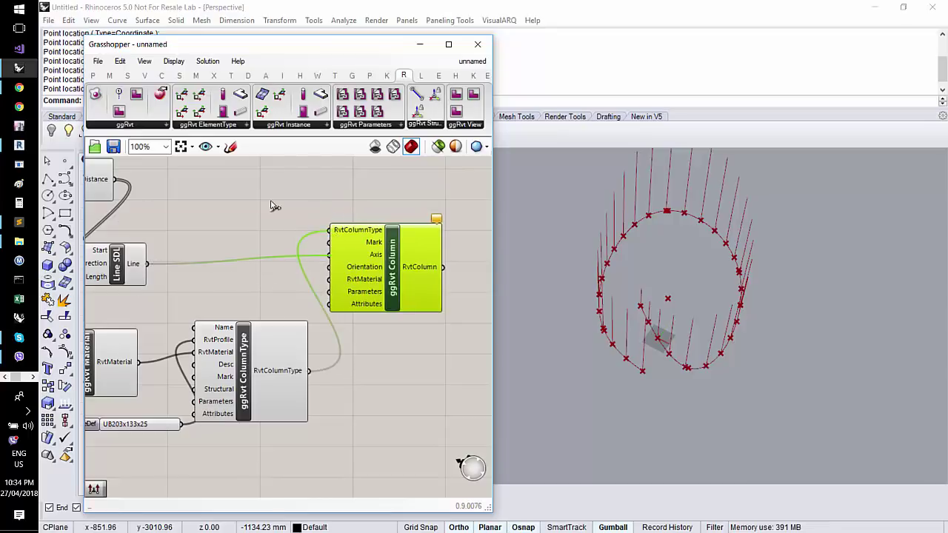
- Inspect the generated columns along the curve from different angles in the Perspective view
{"action": "right_click_drag", "start_coordinate": [660, 289], "coordinate": [719, 323]}
{"action": "scroll", "coordinate": [718, 323], "scroll_direction": "down", "scroll_amount": 3}
{"action": "scroll", "coordinate": [694, 294], "scroll_direction": "up", "scroll_amount": 6}
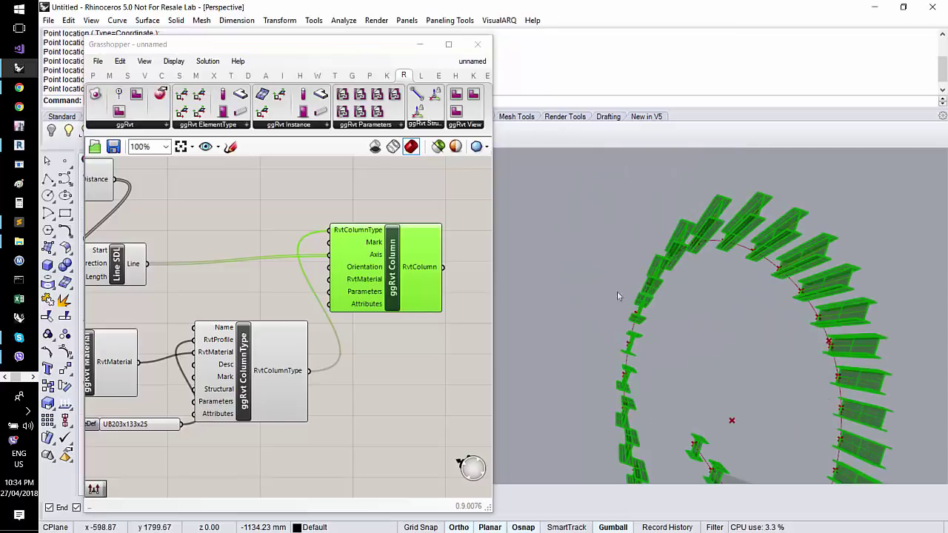
{"action": "right_click_drag", "start_coordinate": [617, 291], "coordinate": [711, 276]}
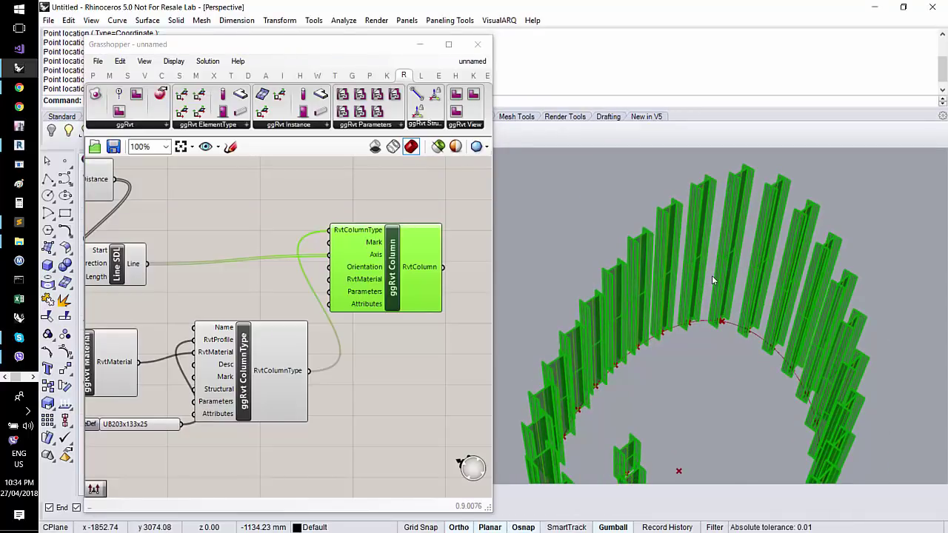
- Connect the Divide Curve Tangents output to the Orientation input of the ggRvt Column component and check the column rotation
{"action": "left_click", "coordinate": [399, 301]}
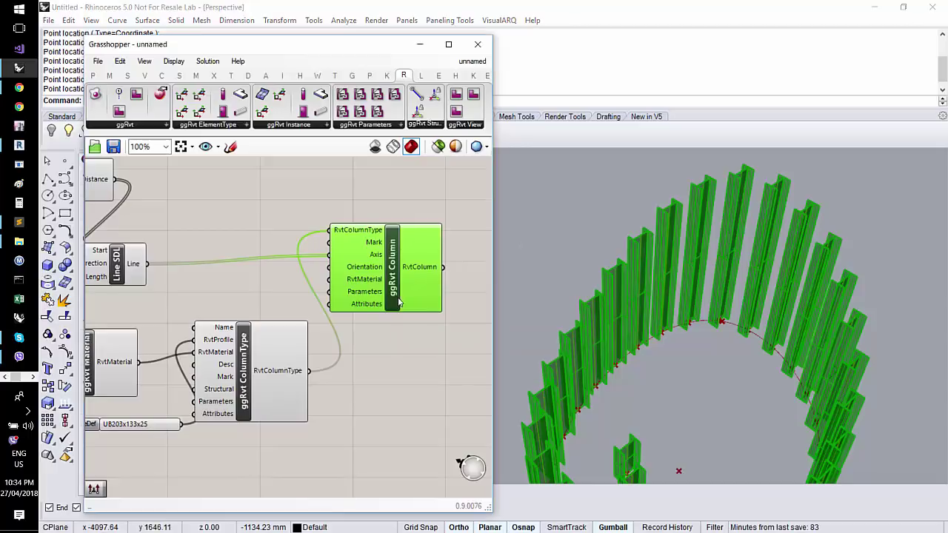
{"action": "left_click_drag", "start_coordinate": [399, 301], "coordinate": [413, 302]}
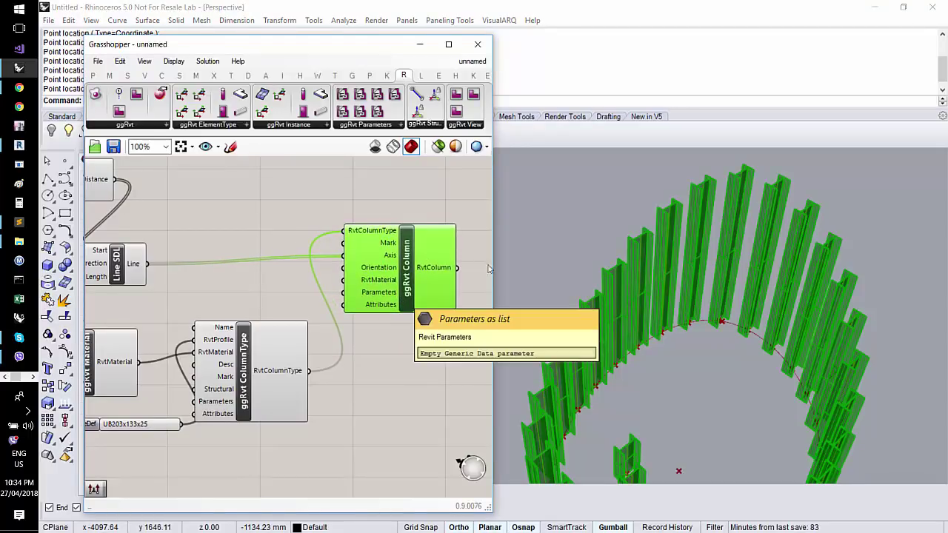
{"action": "right_click_drag", "start_coordinate": [208, 262], "coordinate": [268, 259]}
{"action": "scroll", "coordinate": [268, 258], "scroll_direction": "down", "scroll_amount": 1}
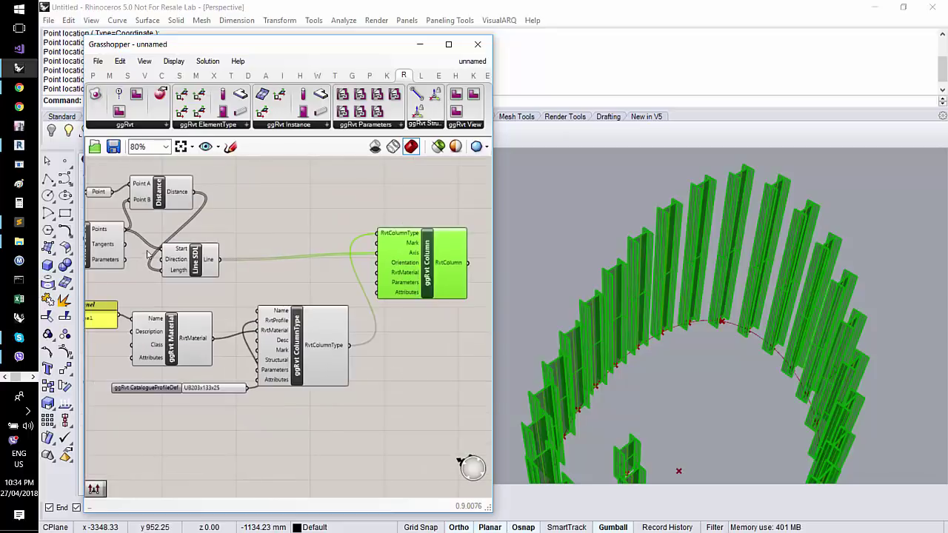
{"action": "mouse_move", "coordinate": [108, 245]}
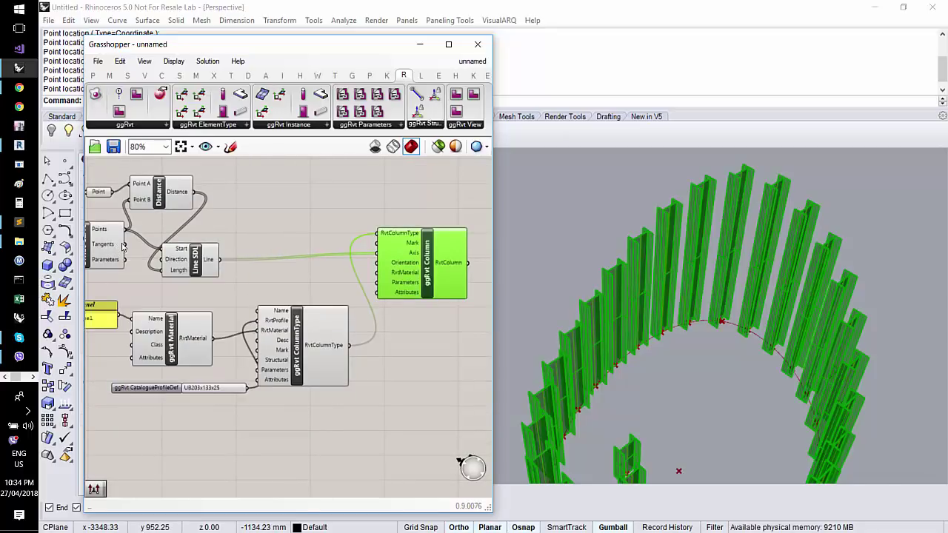
{"action": "left_click_drag", "start_coordinate": [124, 245], "coordinate": [377, 264]}
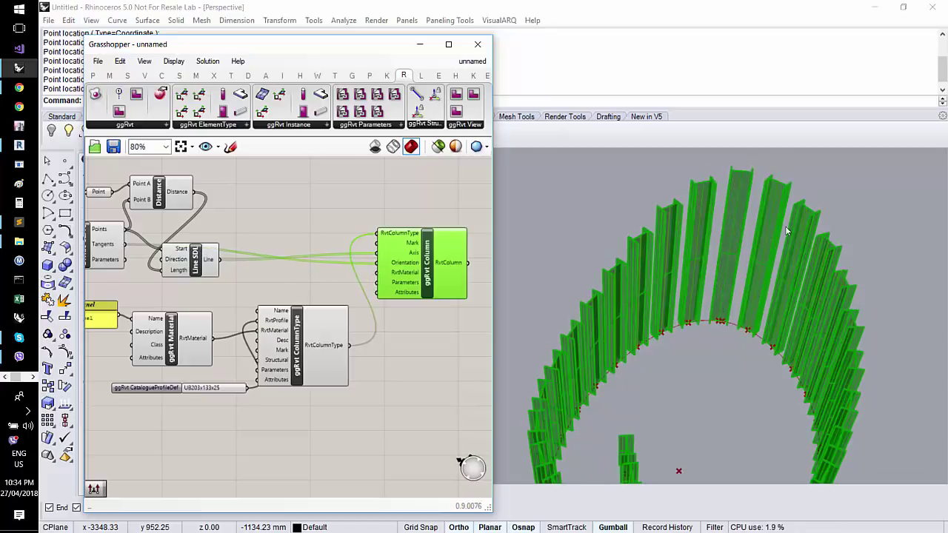
{"action": "right_click_drag", "start_coordinate": [866, 228], "coordinate": [837, 311]}
{"action": "scroll", "coordinate": [830, 274], "scroll_direction": "down", "scroll_amount": 3}
{"action": "scroll", "coordinate": [826, 271], "scroll_direction": "up", "scroll_amount": 5}
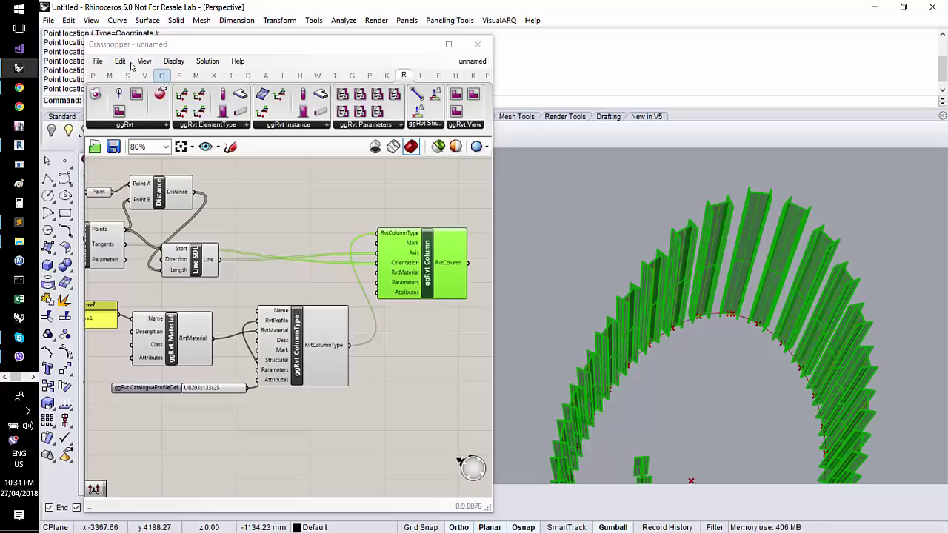
- Add a Cross Product vector component in the space above the ggRvt ColumnType component
{"action": "left_click", "coordinate": [162, 75]}
{"action": "left_click", "coordinate": [145, 76]}
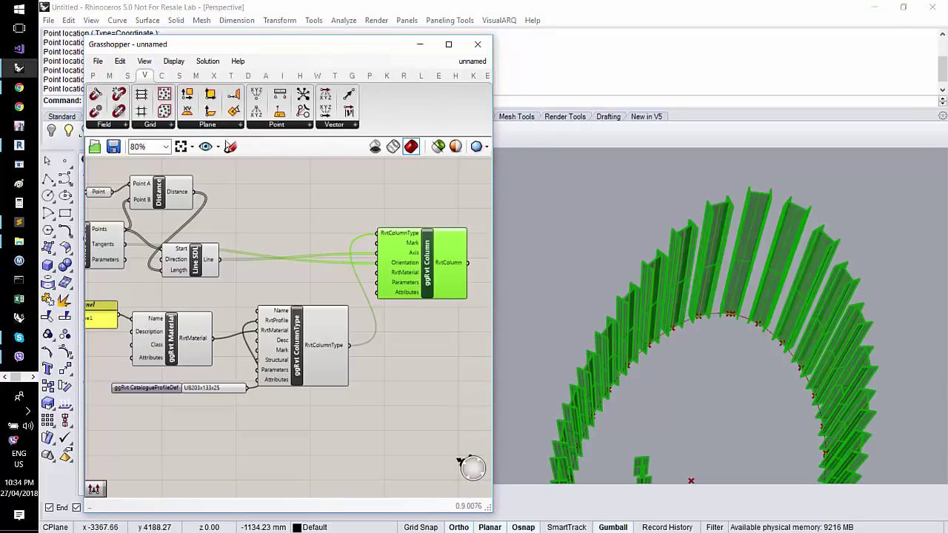
{"action": "left_click", "coordinate": [326, 125]}
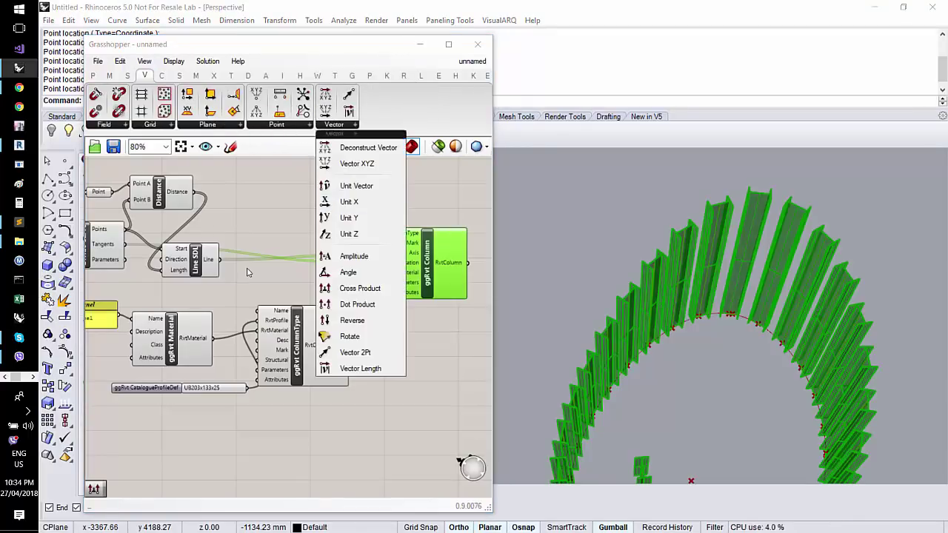
{"action": "left_click_drag", "start_coordinate": [360, 288], "coordinate": [295, 226]}
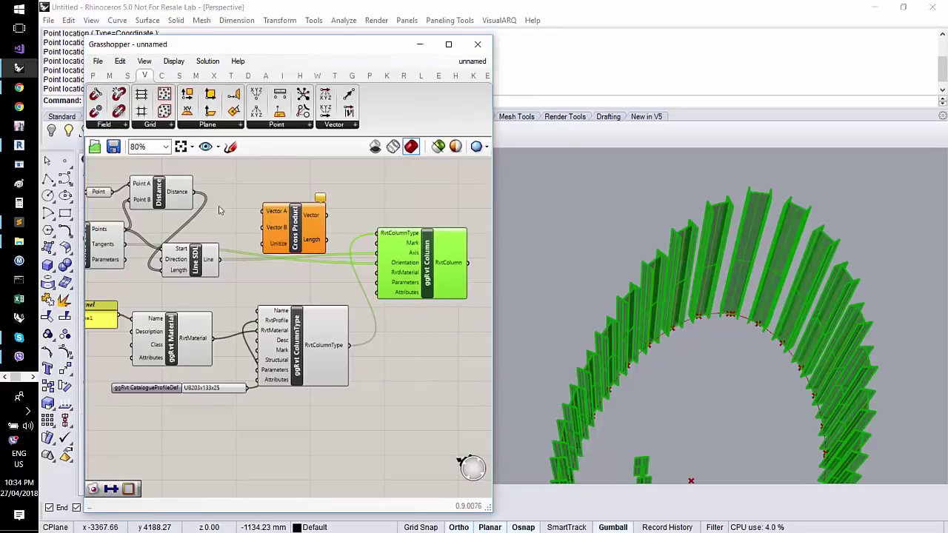
- Connect the Divide Curve Tangents to Vector A of the Cross Product and set Vector B to the unit Z vector
{"action": "left_click_drag", "start_coordinate": [125, 243], "coordinate": [274, 214]}
{"action": "right_click", "coordinate": [277, 227]}
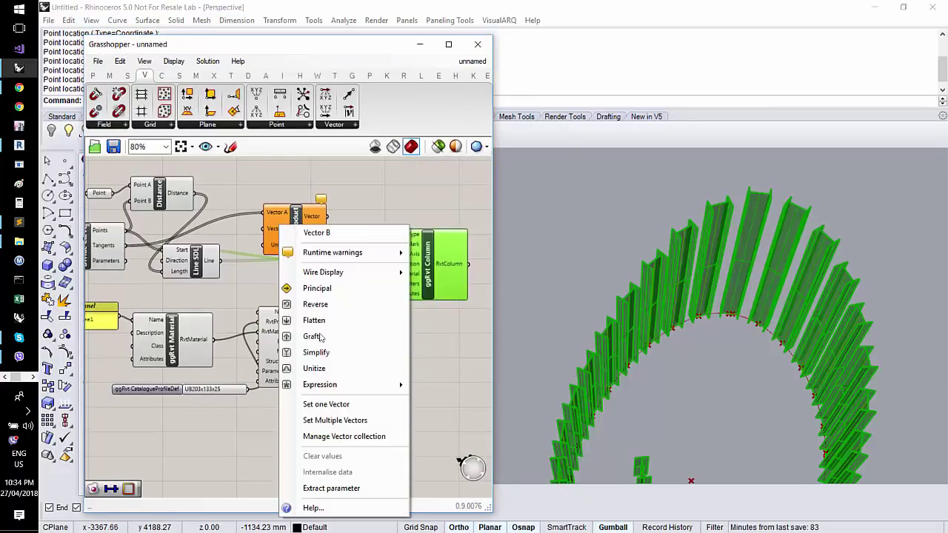
{"action": "left_click", "coordinate": [292, 403]}
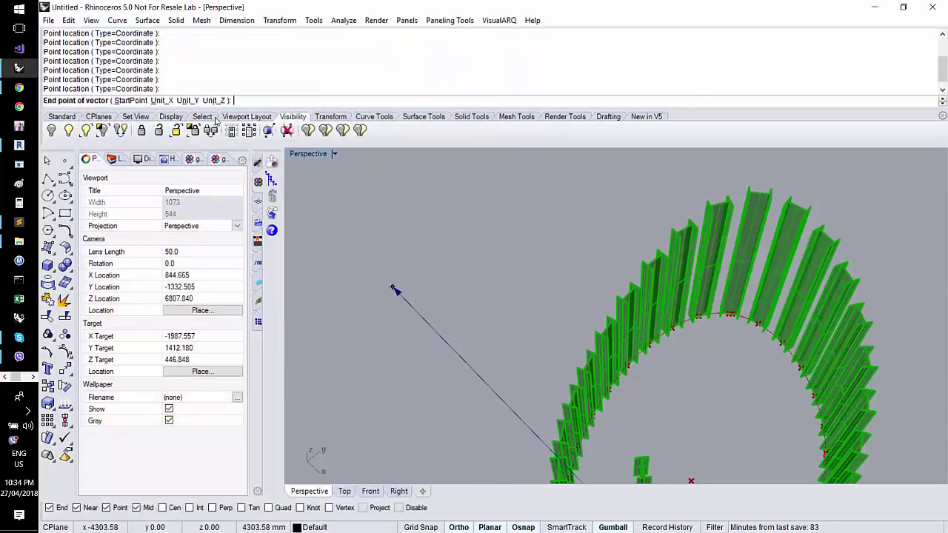
{"action": "key", "text": "Escape"}
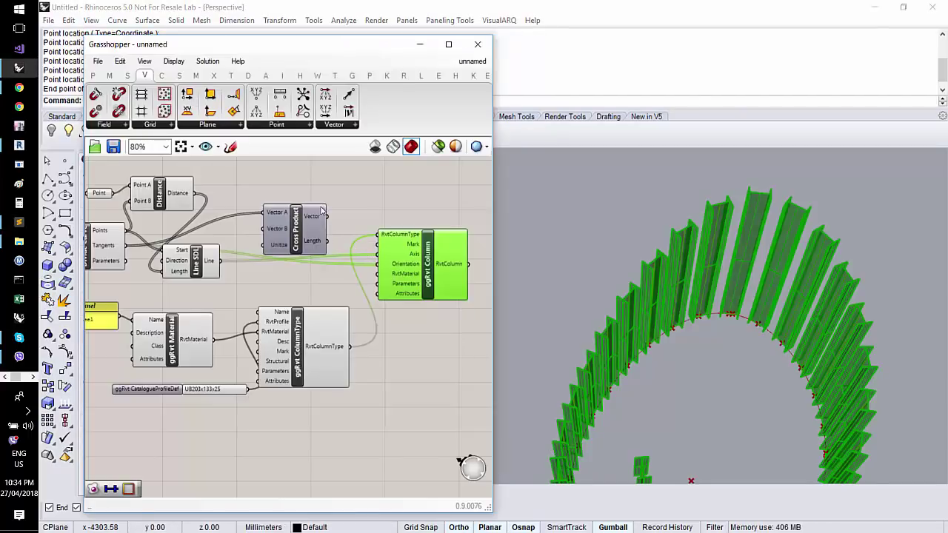
- Connect the Cross Product's Vector output to the ggRvt Column's Orientation input and view the columns from above
{"action": "left_click_drag", "start_coordinate": [327, 216], "coordinate": [378, 264]}
{"action": "left_click", "coordinate": [698, 276]}
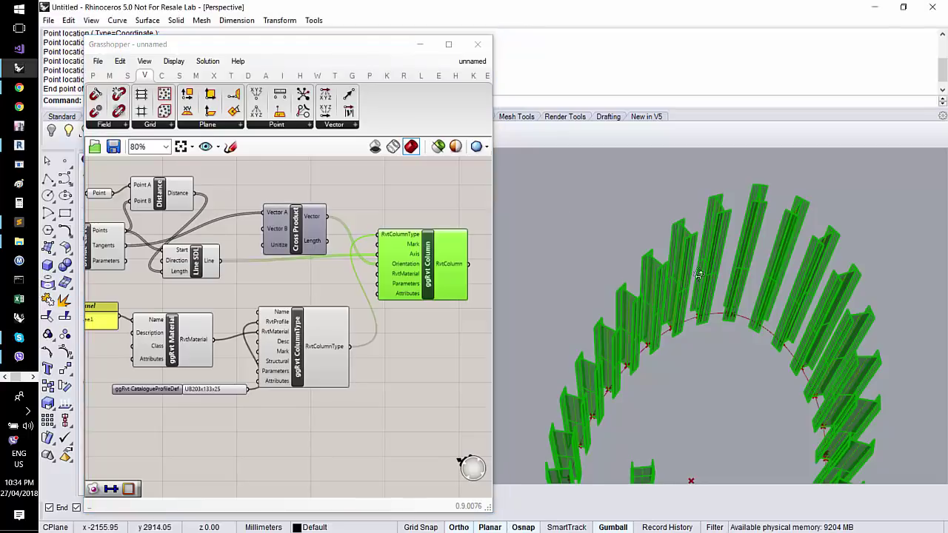
{"action": "right_click_drag", "start_coordinate": [698, 276], "coordinate": [624, 286]}
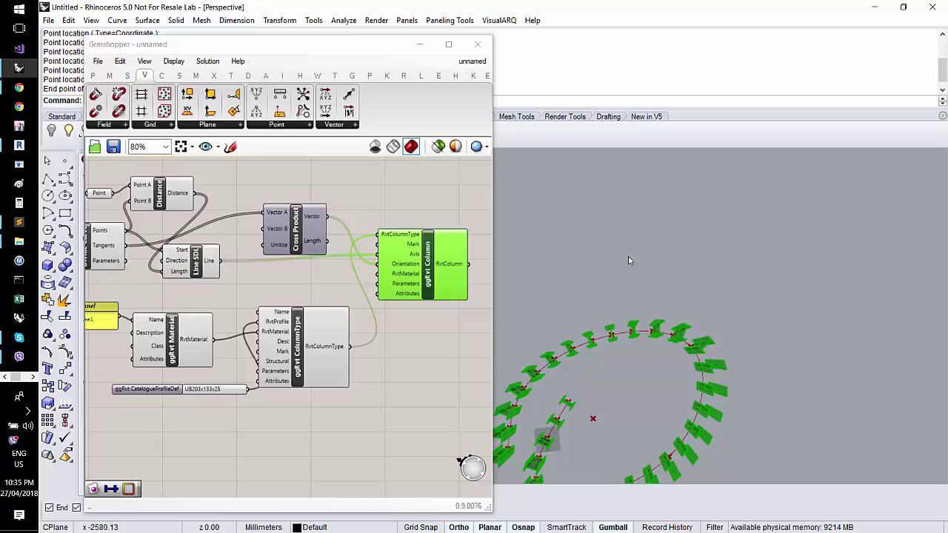
- Examine the ggRvt Column's Parameters input and the ggRvt parameter components available for it
{"action": "scroll", "coordinate": [415, 278], "scroll_direction": "up", "scroll_amount": 3}
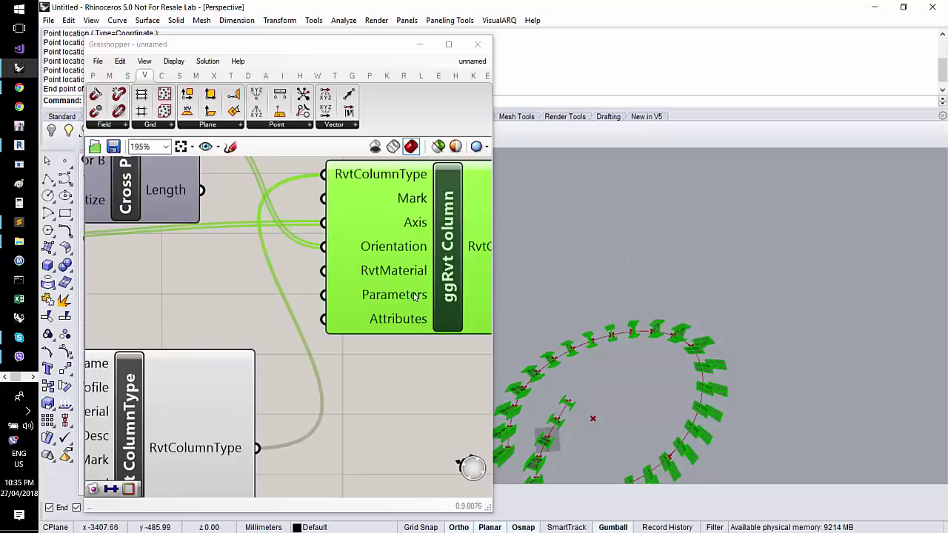
{"action": "mouse_move", "coordinate": [414, 296]}
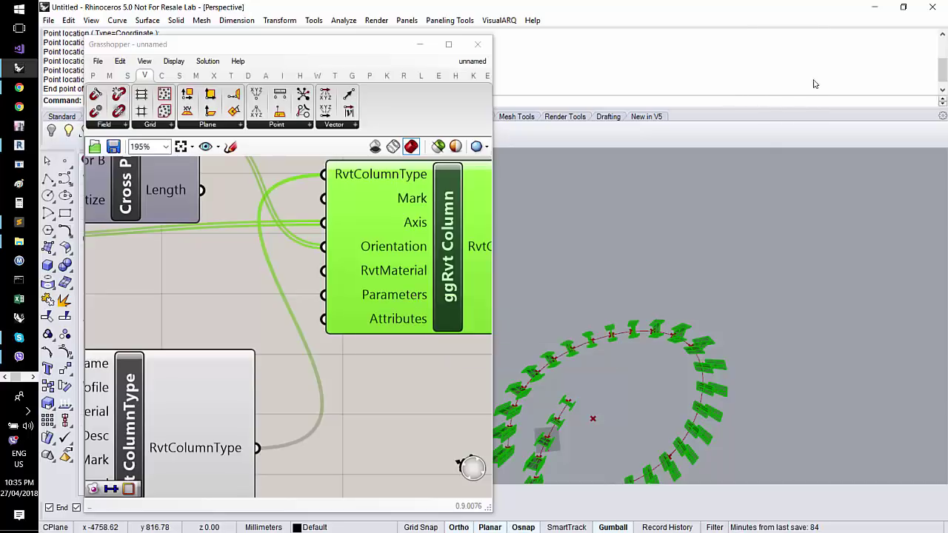
{"action": "left_click", "coordinate": [404, 76]}
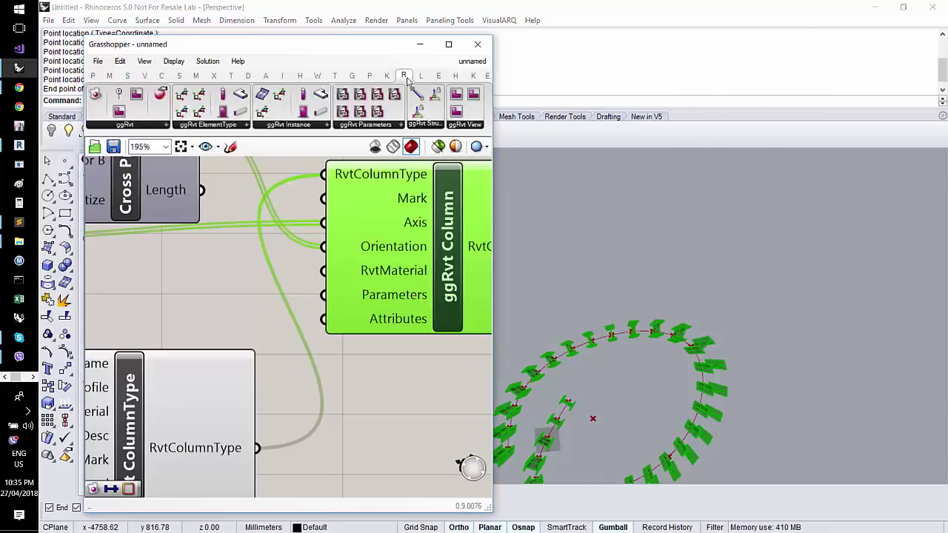
{"action": "left_click", "coordinate": [388, 126]}
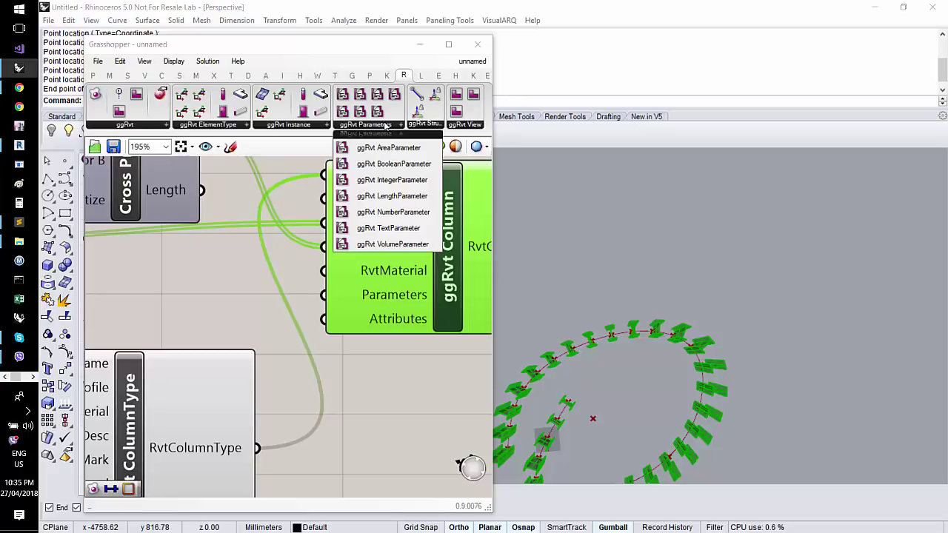
{"action": "left_click", "coordinate": [288, 259]}
- Rearrange the canvas by moving the ggRvt Column and ggRvt ColumnType components further up and to the right
{"action": "right_click_drag", "start_coordinate": [289, 258], "coordinate": [189, 276]}
{"action": "scroll", "coordinate": [408, 251], "scroll_direction": "down", "scroll_amount": 3}
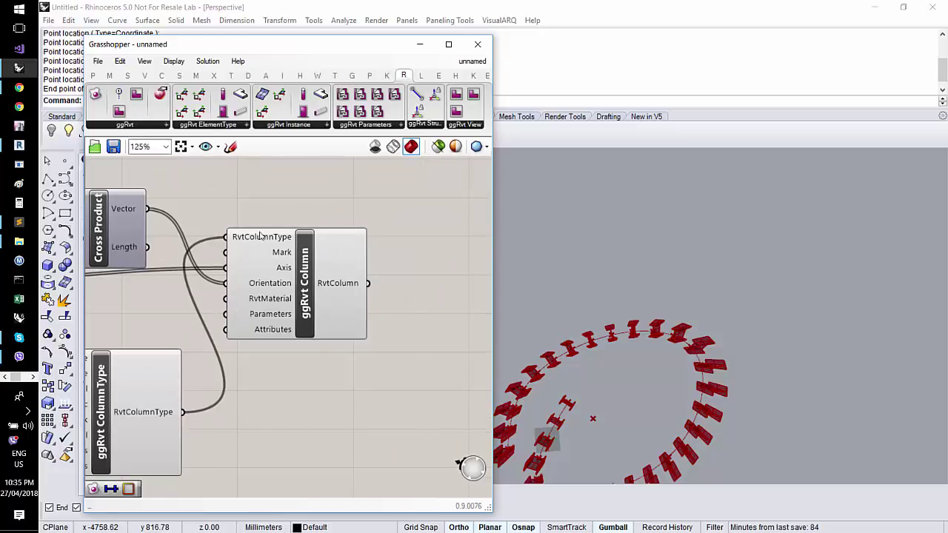
{"action": "left_click", "coordinate": [390, 267]}
{"action": "left_click_drag", "start_coordinate": [87, 412], "coordinate": [129, 362]}
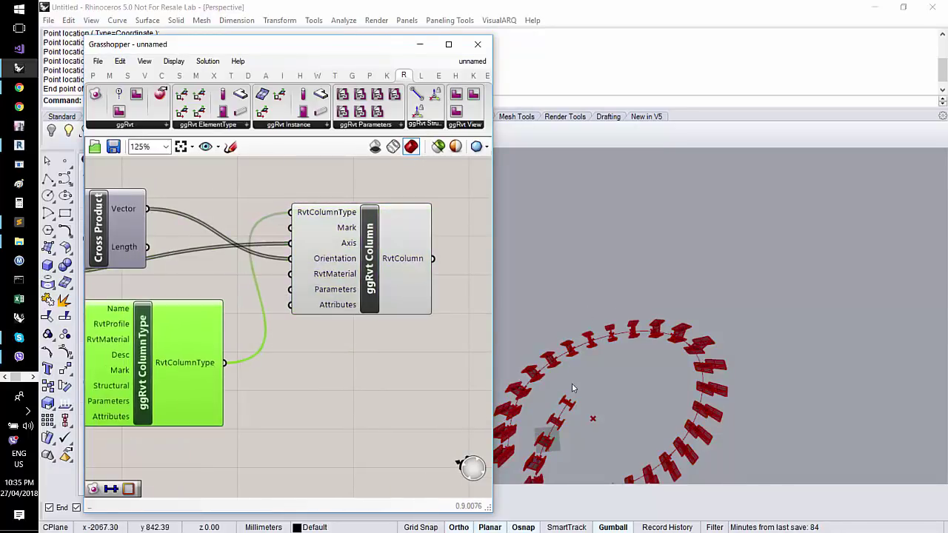
- Set the number slider feeding the Divide Curve Count input to 28
{"action": "right_click_drag", "start_coordinate": [662, 395], "coordinate": [730, 304]}
{"action": "right_click_drag", "start_coordinate": [148, 333], "coordinate": [421, 301]}
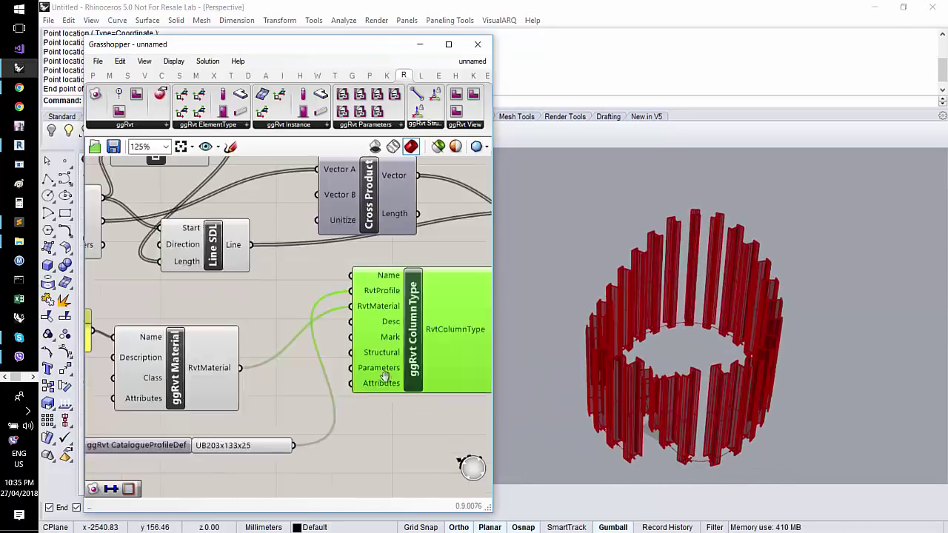
{"action": "right_click_drag", "start_coordinate": [277, 324], "coordinate": [468, 327]}
{"action": "right_click_drag", "start_coordinate": [226, 306], "coordinate": [274, 326]}
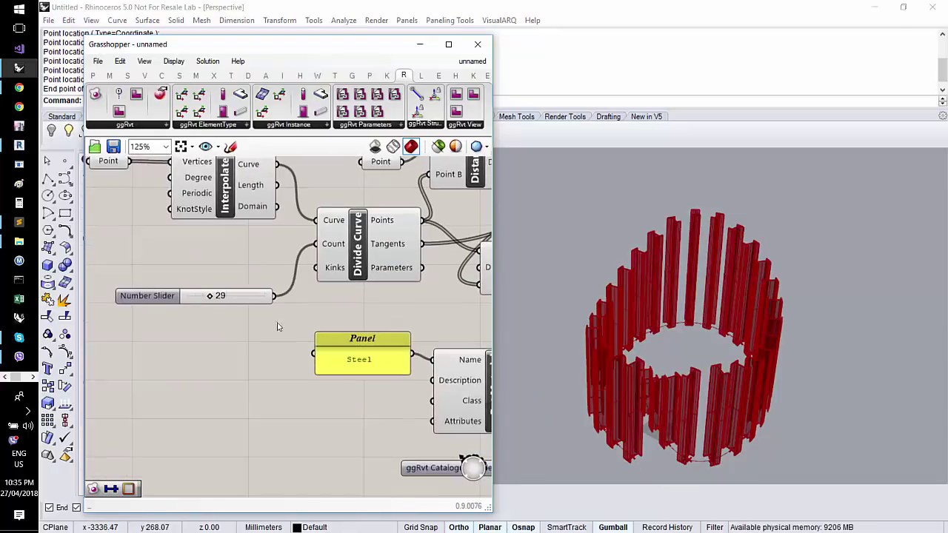
{"action": "left_click_drag", "start_coordinate": [207, 297], "coordinate": [207, 297]}
- Select the Point component feeding the Interpolate vertices and move one of its points outward to stretch the column curve
{"action": "right_click_drag", "start_coordinate": [219, 278], "coordinate": [325, 391]}
{"action": "left_click", "coordinate": [212, 276]}
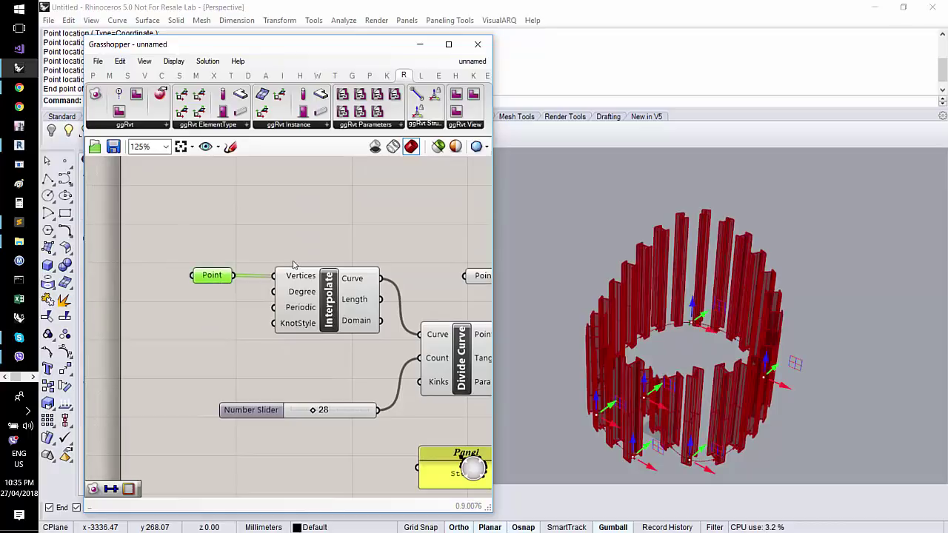
{"action": "left_click_drag", "start_coordinate": [609, 405], "coordinate": [519, 465]}
{"action": "right_click_drag", "start_coordinate": [608, 415], "coordinate": [632, 356]}
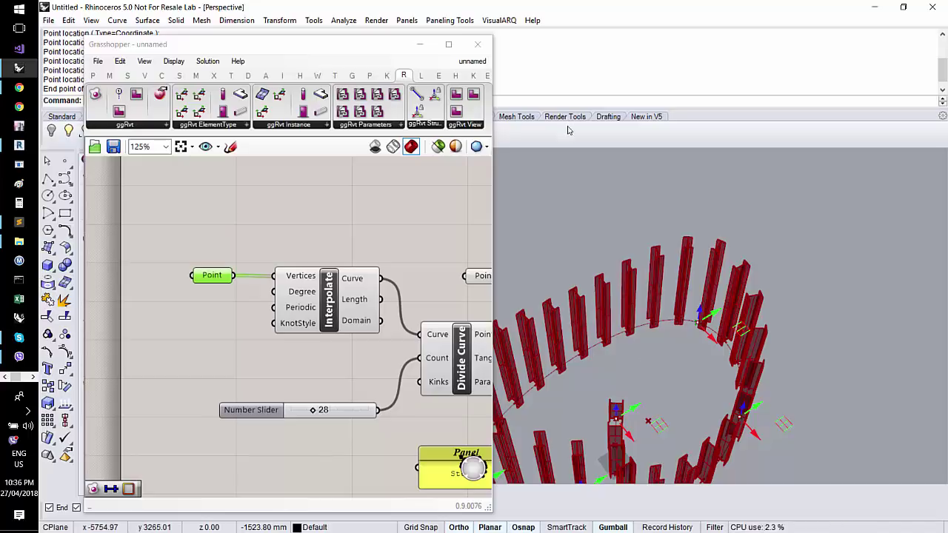
{"action": "scroll", "coordinate": [345, 254], "scroll_direction": "down", "scroll_amount": 6}
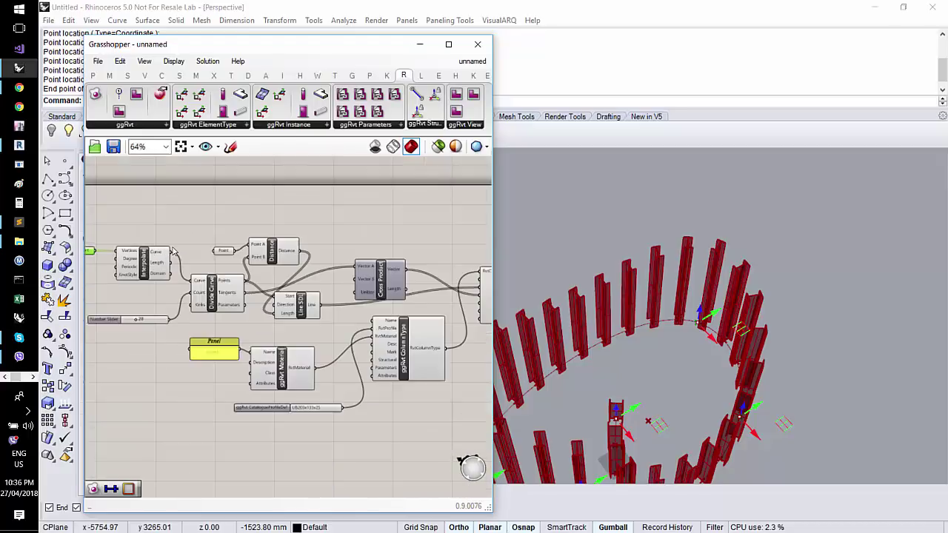
{"action": "scroll", "coordinate": [345, 254], "scroll_direction": "up", "scroll_amount": 6}
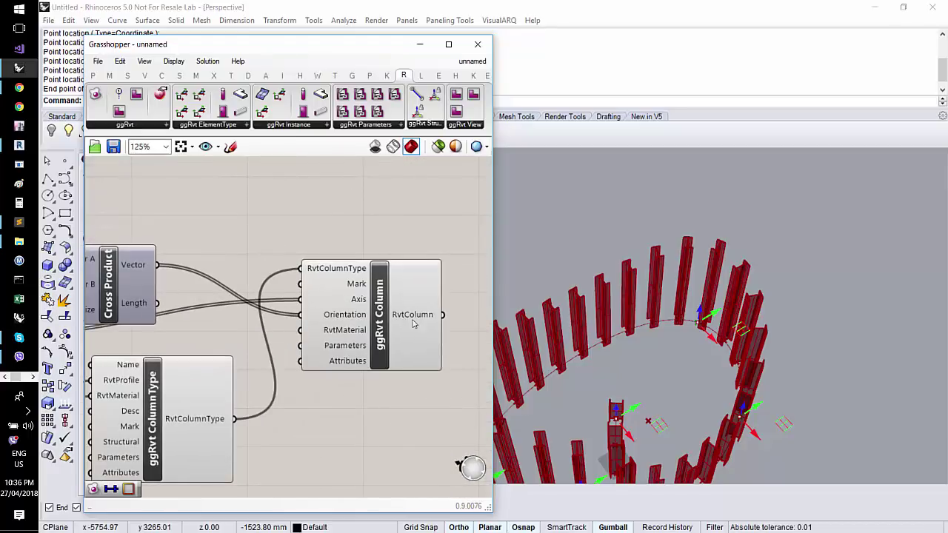
{"action": "mouse_move", "coordinate": [413, 320]}
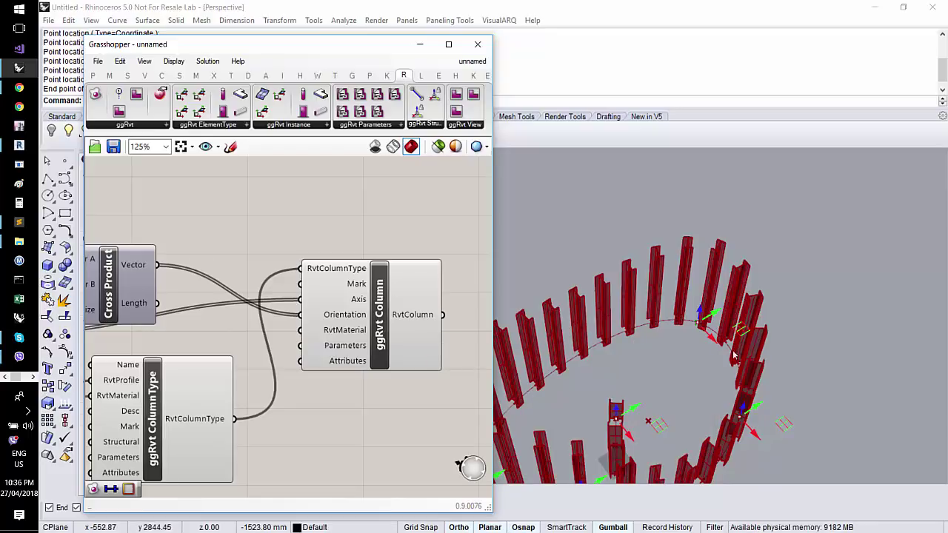
{"action": "left_click", "coordinate": [750, 392]}
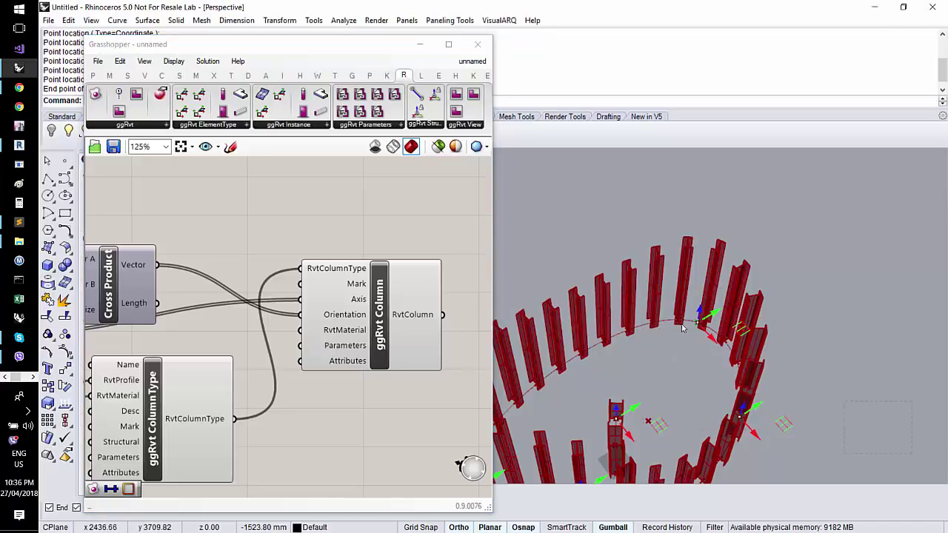
- Bake the Interpolate component's curve into Rhino and move the baked copy away from the columns' base curve
{"action": "right_click_drag", "start_coordinate": [337, 272], "coordinate": [474, 259]}
{"action": "scroll", "coordinate": [215, 266], "scroll_direction": "down", "scroll_amount": 4}
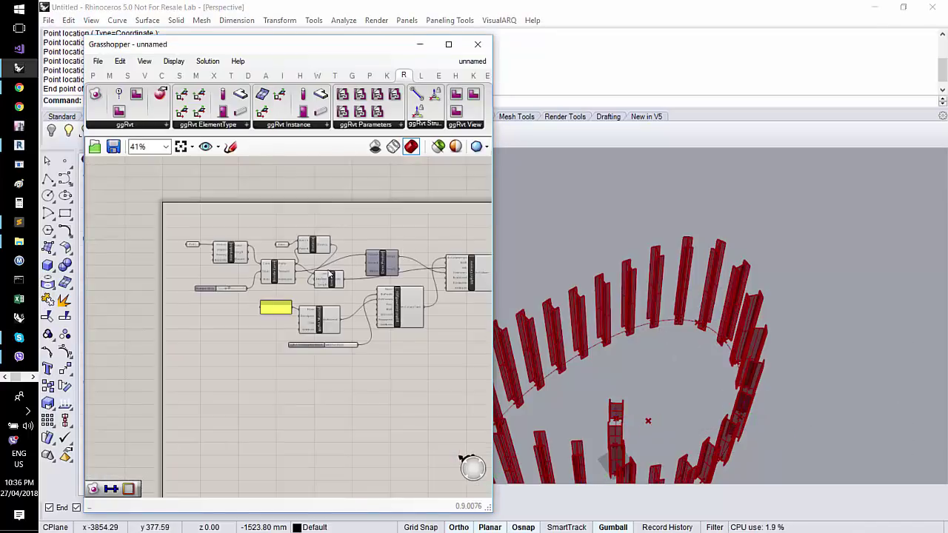
{"action": "scroll", "coordinate": [214, 266], "scroll_direction": "up", "scroll_amount": 4}
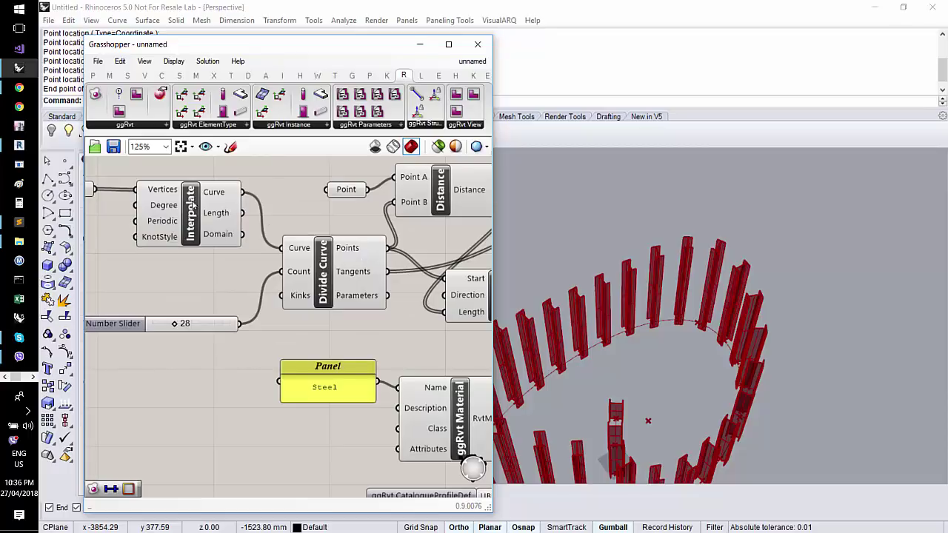
{"action": "left_click", "coordinate": [189, 210]}
{"action": "middle_click", "coordinate": [190, 219]}
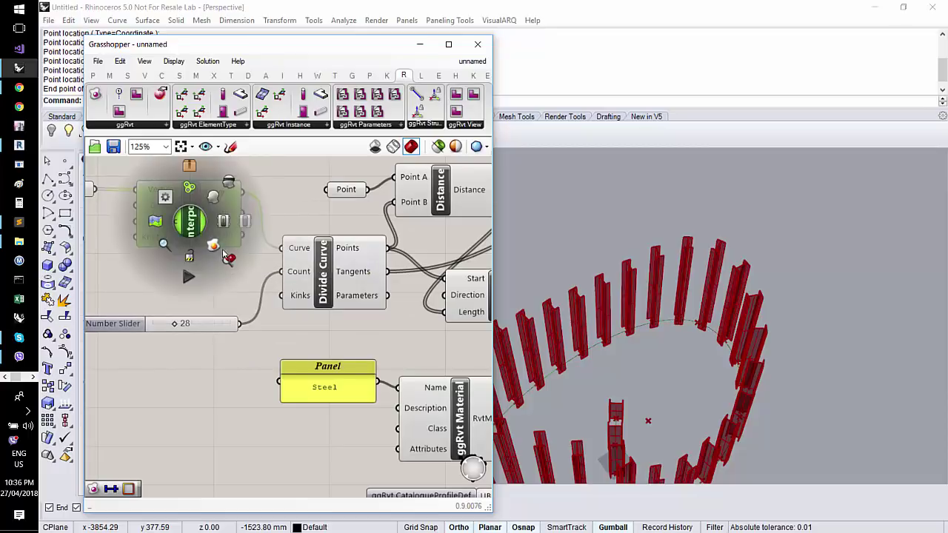
{"action": "left_click", "coordinate": [169, 198]}
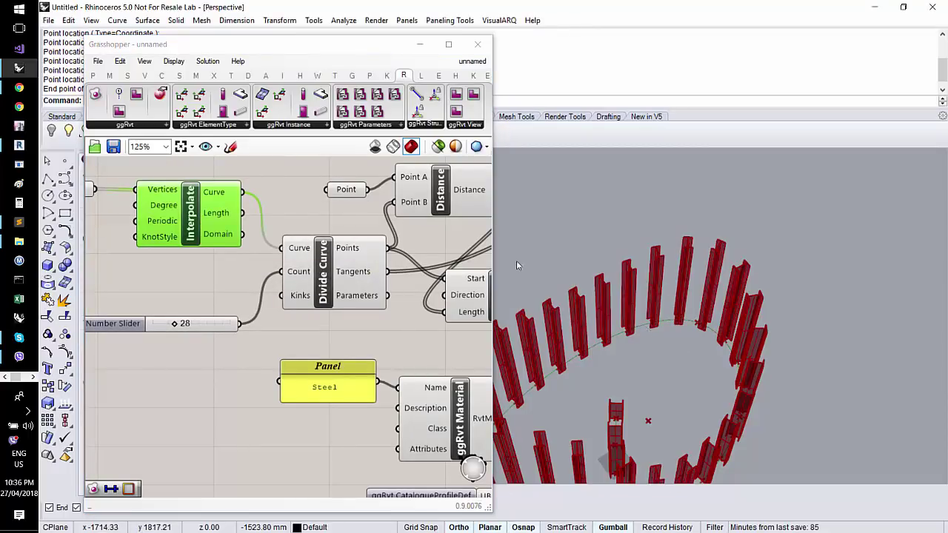
{"action": "left_click_drag", "start_coordinate": [593, 345], "coordinate": [656, 237]}
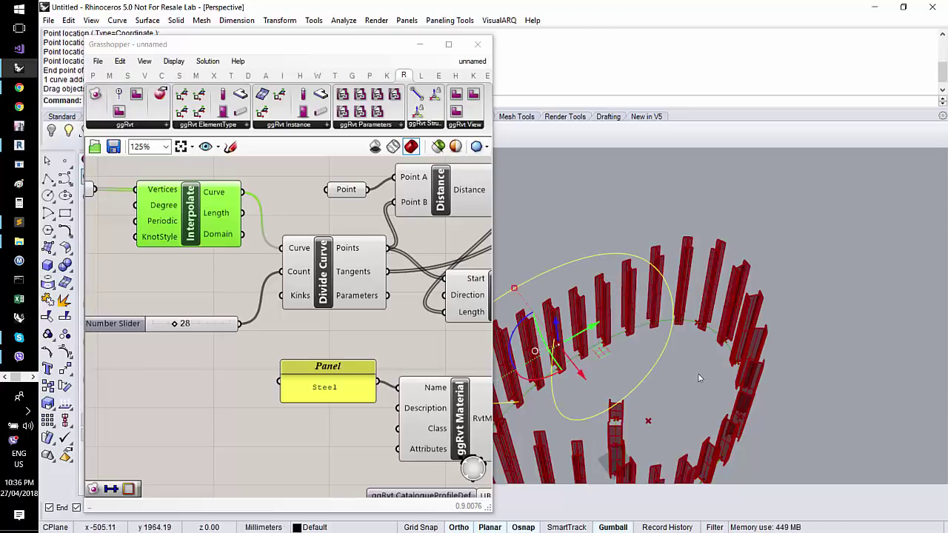
{"action": "key", "text": "Escape"}
- Select the Point component feeding the Interpolate vertices and move the point at the column curve's inner end about 1014 mm
{"action": "right_click_drag", "start_coordinate": [239, 305], "coordinate": [325, 354]}
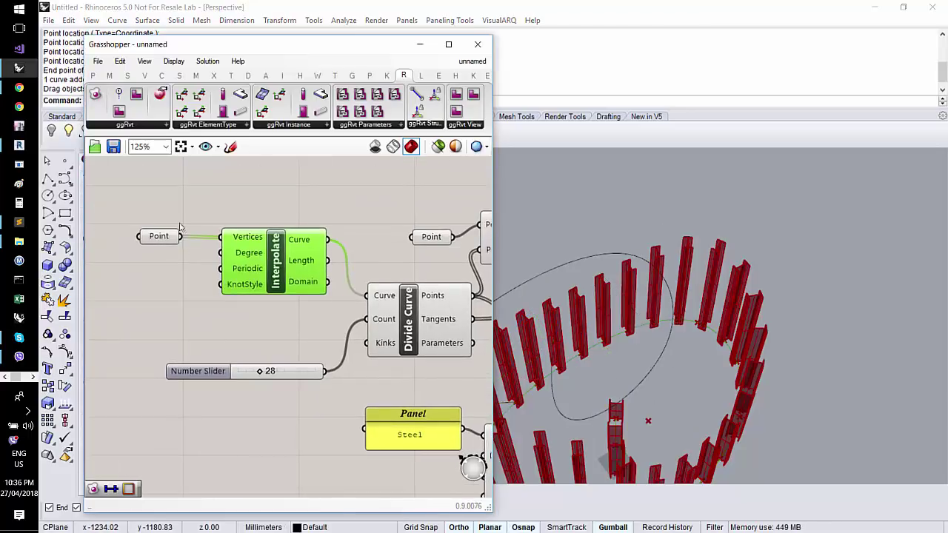
{"action": "left_click", "coordinate": [159, 236]}
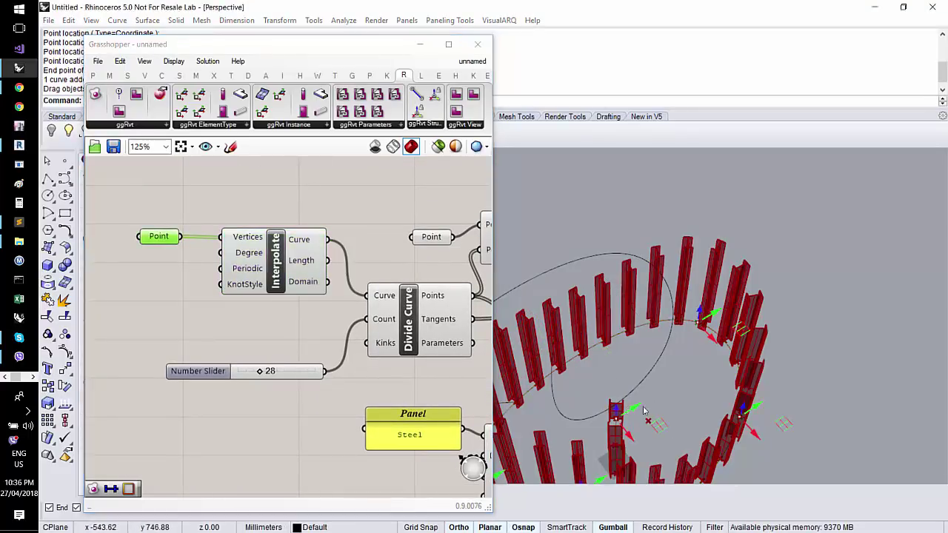
{"action": "left_click_drag", "start_coordinate": [647, 389], "coordinate": [671, 378]}
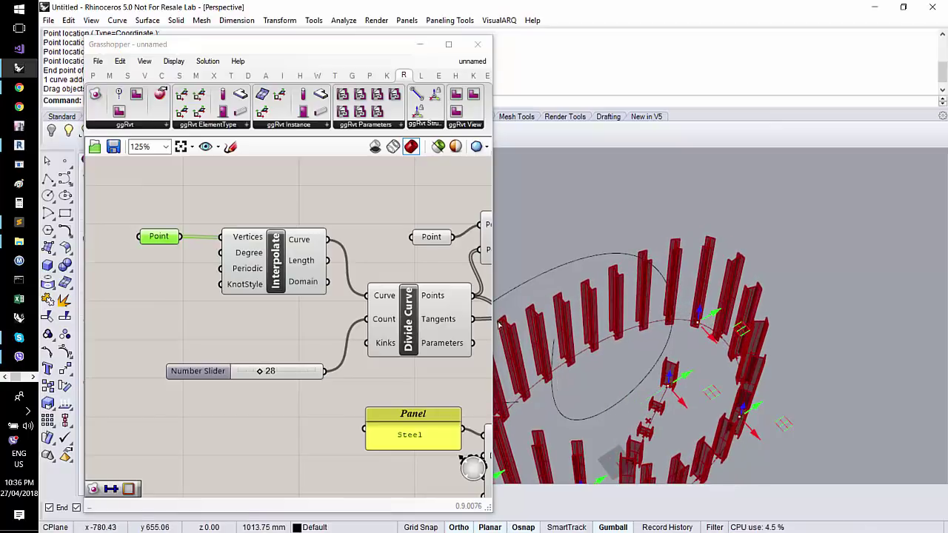
- Delete the baked curve copy from the Rhino model
{"action": "left_click", "coordinate": [625, 406]}
{"action": "key", "text": "Delete"}
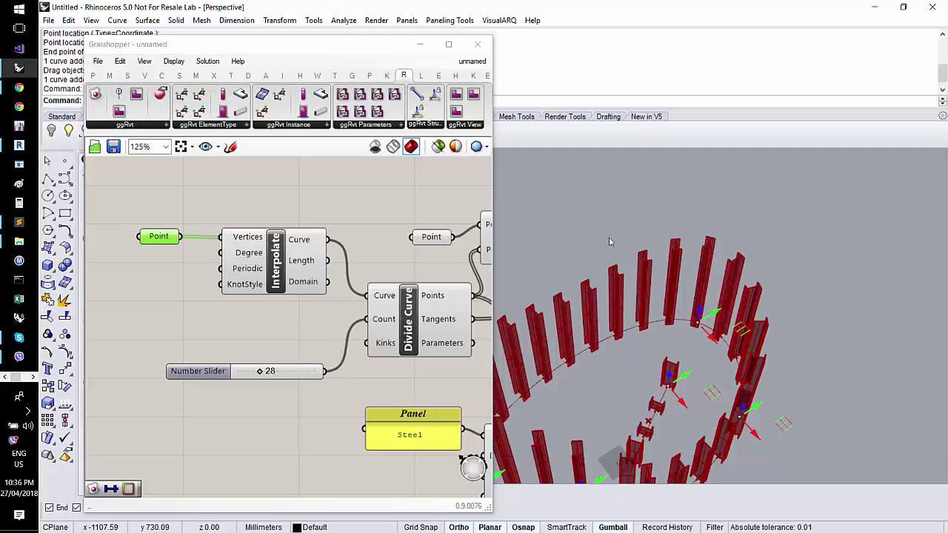
{"action": "right_click_drag", "start_coordinate": [605, 384], "coordinate": [596, 328]}
- Place a ggRvt BaketoFile component above the ggRvt Column component
{"action": "right_click_drag", "start_coordinate": [400, 280], "coordinate": [194, 283]}
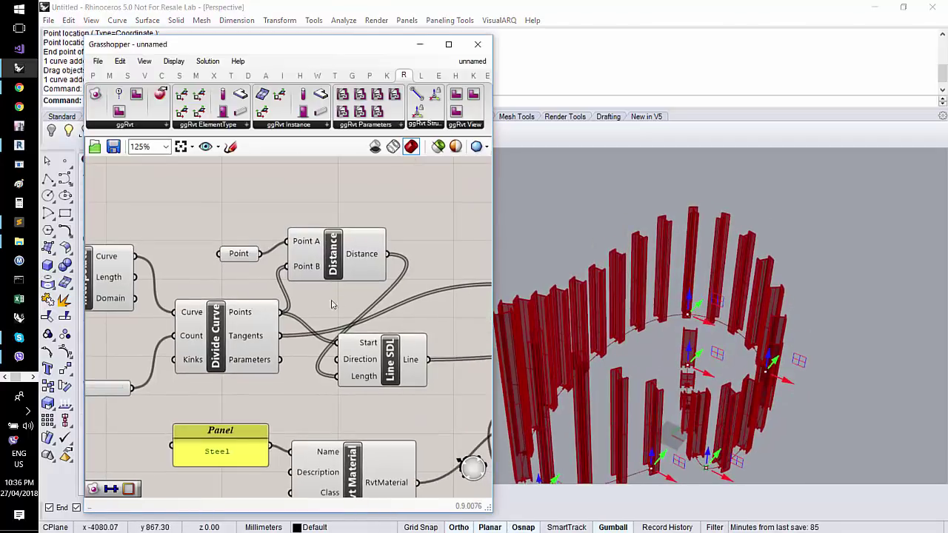
{"action": "scroll", "coordinate": [411, 368], "scroll_direction": "down", "scroll_amount": 5}
{"action": "scroll", "coordinate": [411, 368], "scroll_direction": "up", "scroll_amount": 5}
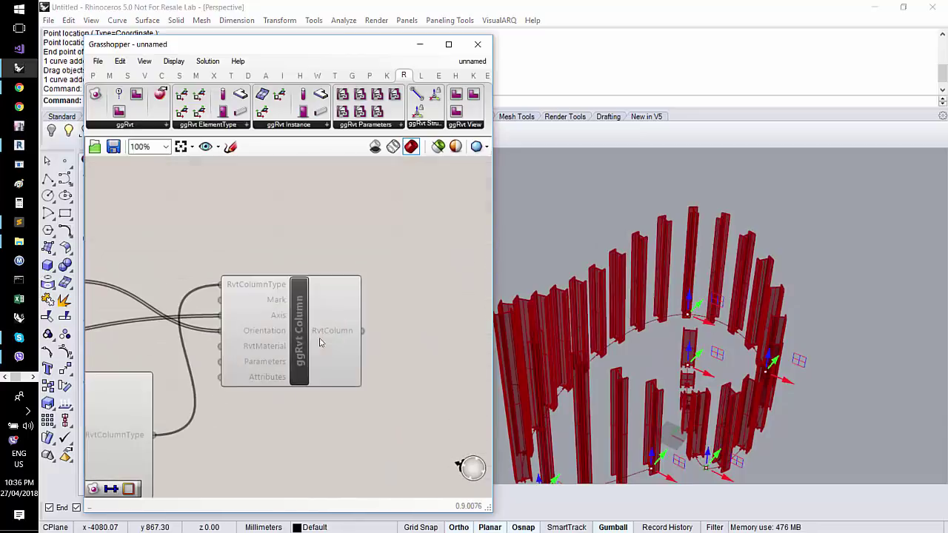
{"action": "mouse_move", "coordinate": [334, 331]}
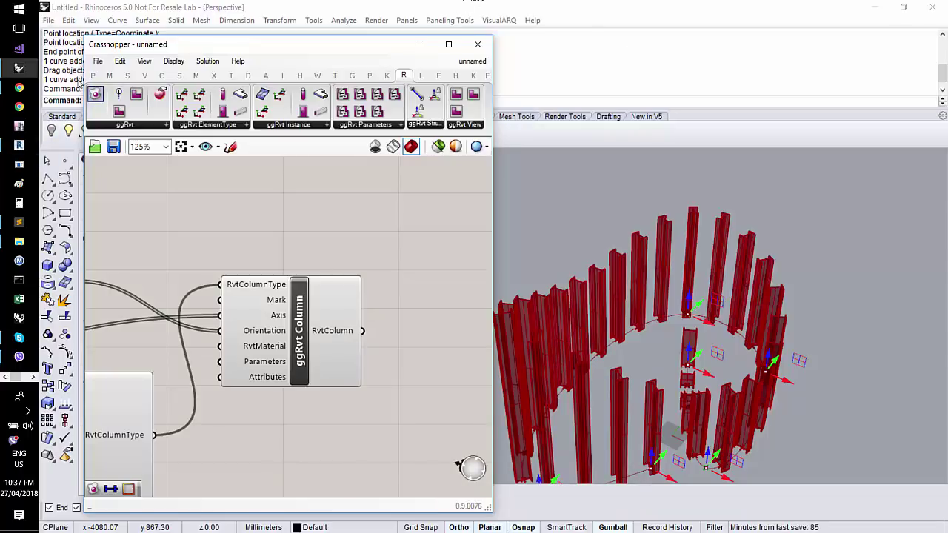
{"action": "left_click_drag", "start_coordinate": [95, 94], "coordinate": [311, 229]}
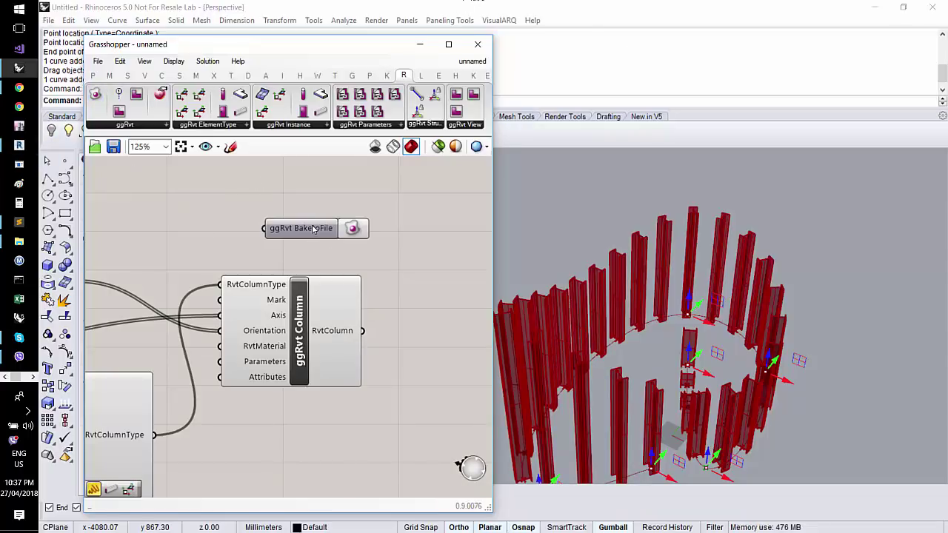
- Start baking to file and choose the C: drive folder My Work\Geometry Gym\Documents\Commercial\wilkinson eyre as the save location
{"action": "left_click", "coordinate": [352, 228]}
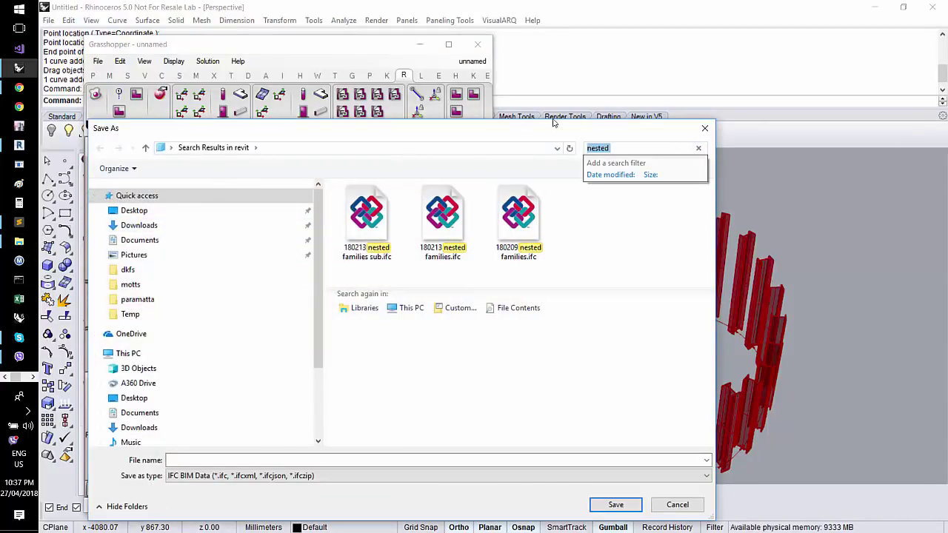
{"action": "left_click", "coordinate": [698, 149]}
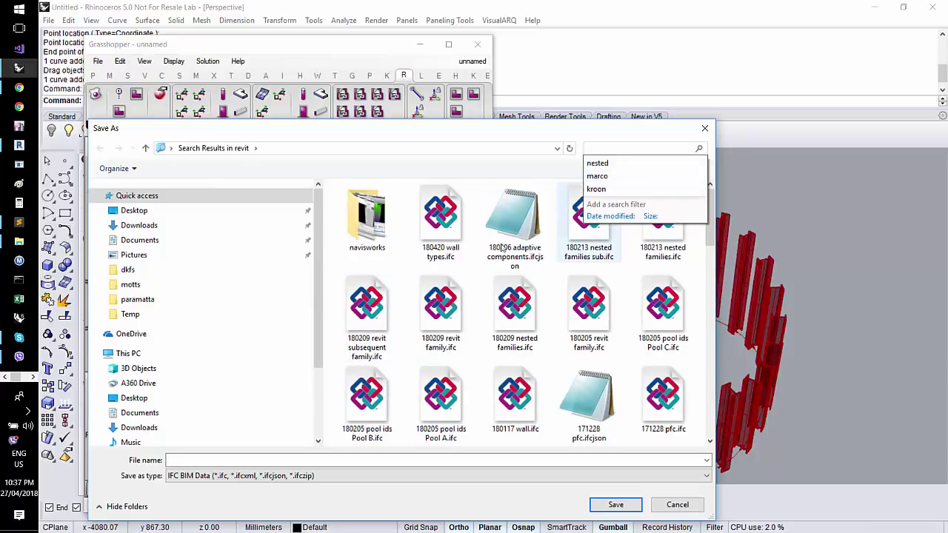
{"action": "scroll", "coordinate": [114, 414], "scroll_direction": "down", "scroll_amount": 2}
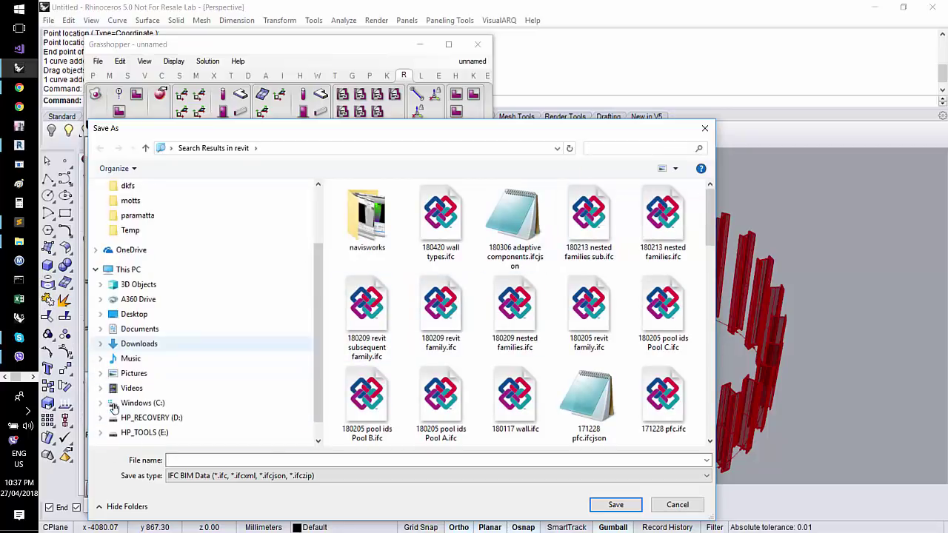
{"action": "left_click", "coordinate": [102, 404]}
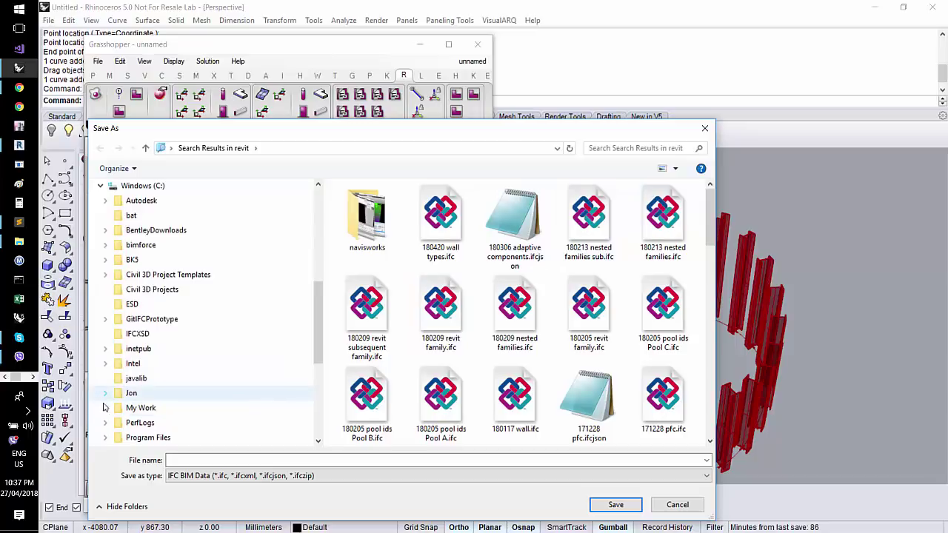
{"action": "left_click", "coordinate": [104, 408]}
{"action": "left_click", "coordinate": [109, 422]}
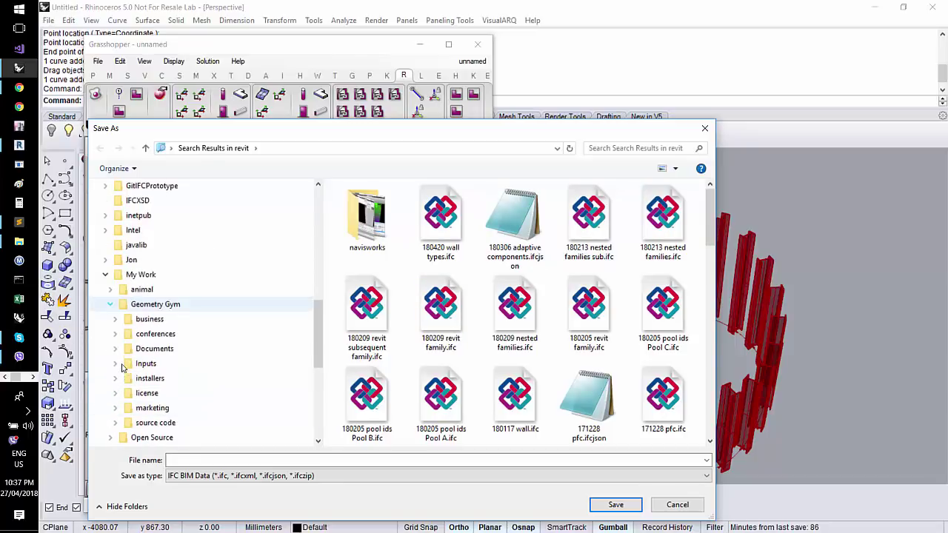
{"action": "left_click", "coordinate": [115, 349]}
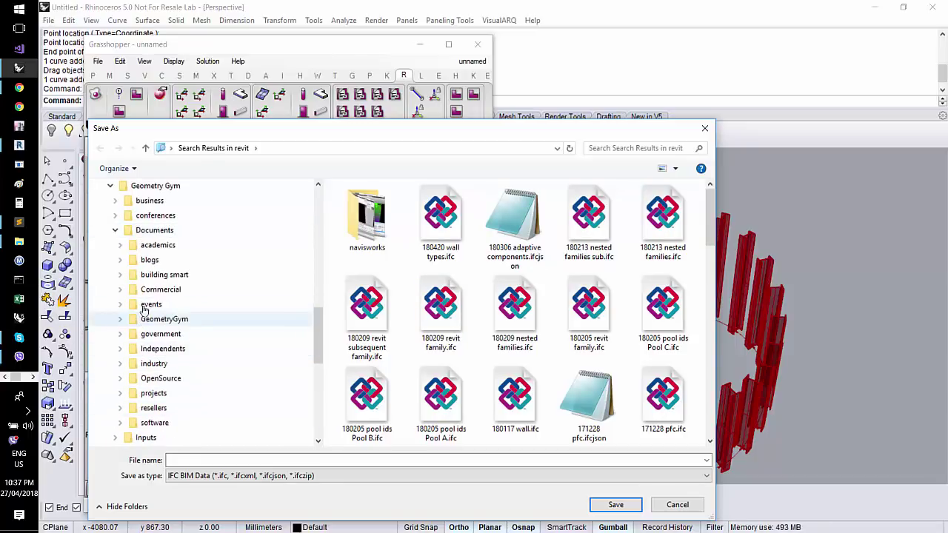
{"action": "left_click", "coordinate": [120, 290]}
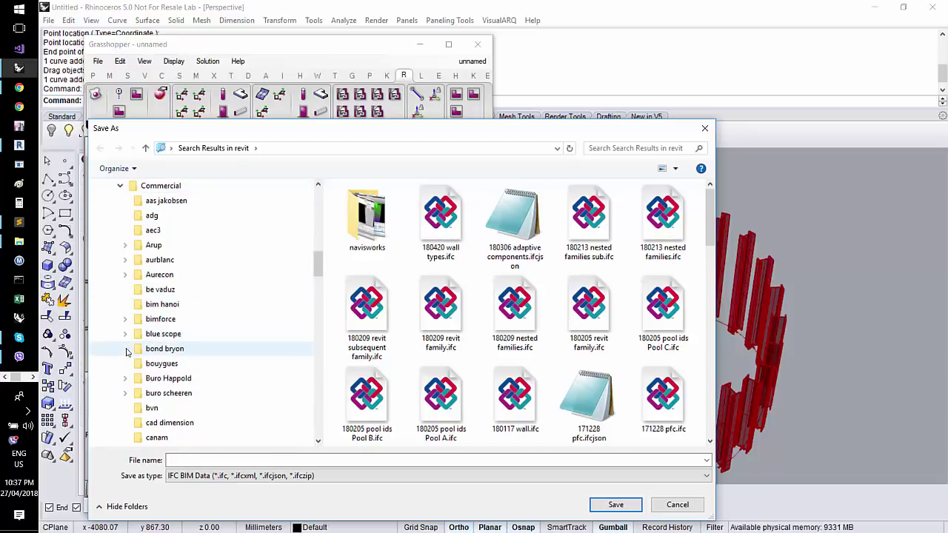
{"action": "scroll", "coordinate": [125, 353], "scroll_direction": "down", "scroll_amount": 10}
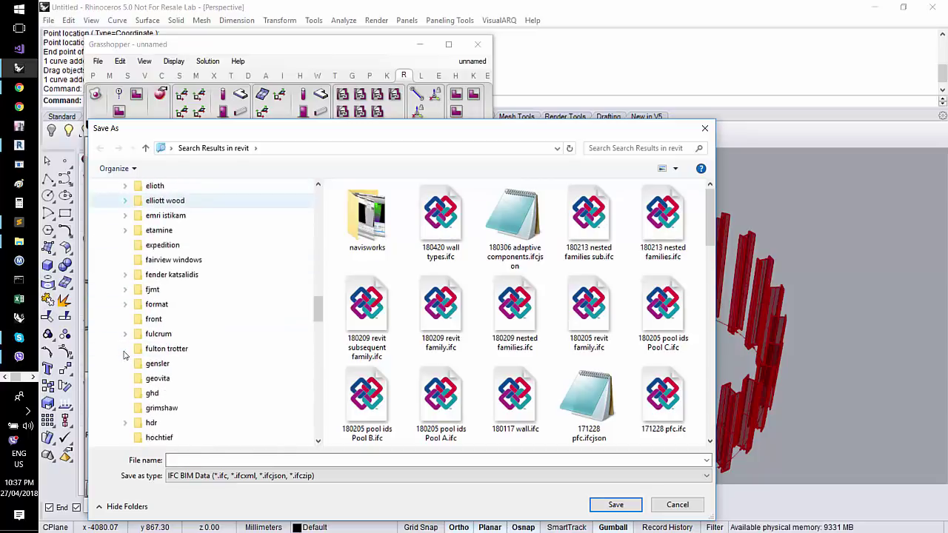
{"action": "scroll", "coordinate": [126, 354], "scroll_direction": "down", "scroll_amount": 15}
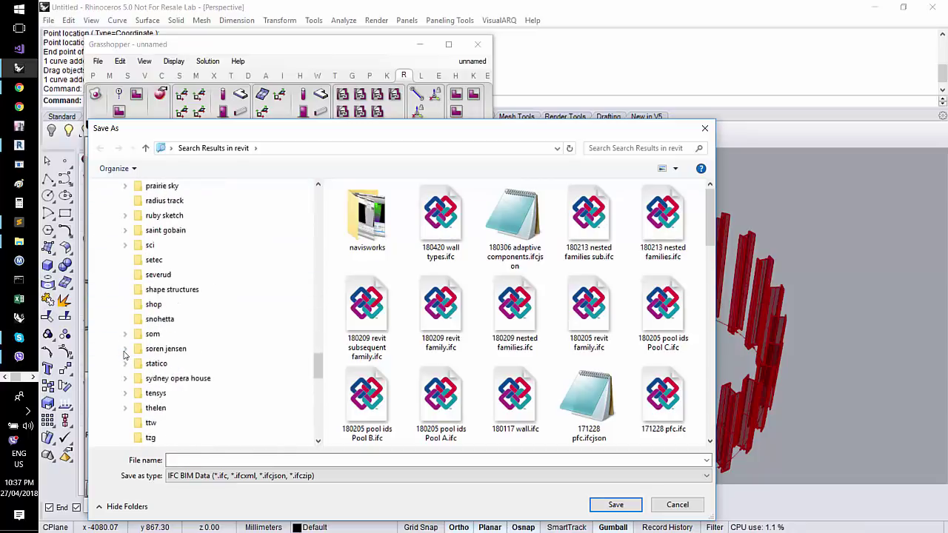
{"action": "scroll", "coordinate": [125, 355], "scroll_direction": "down", "scroll_amount": 3}
{"action": "left_click", "coordinate": [148, 408]}
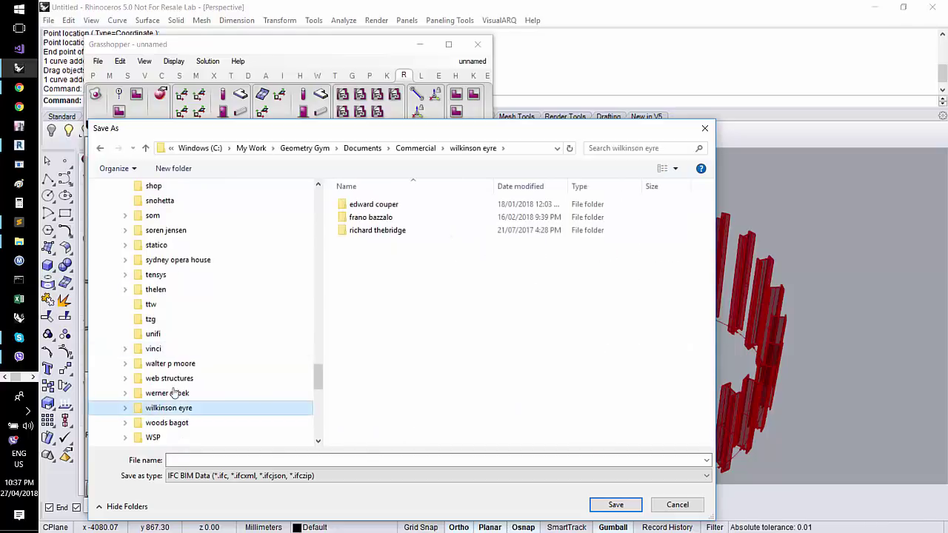
- Save the baked IFC BIM data file under the name 180427
{"action": "left_click", "coordinate": [210, 459]}
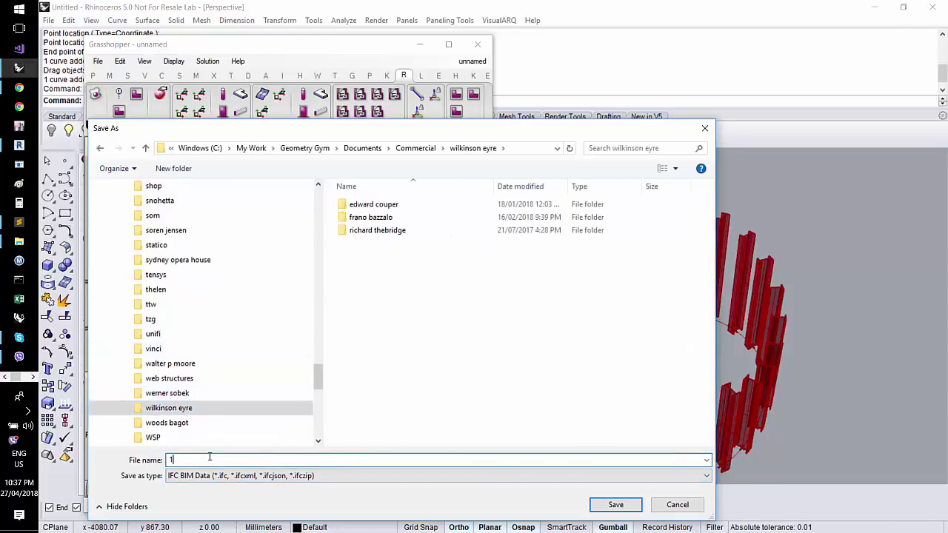
{"action": "type", "text": "180427"}
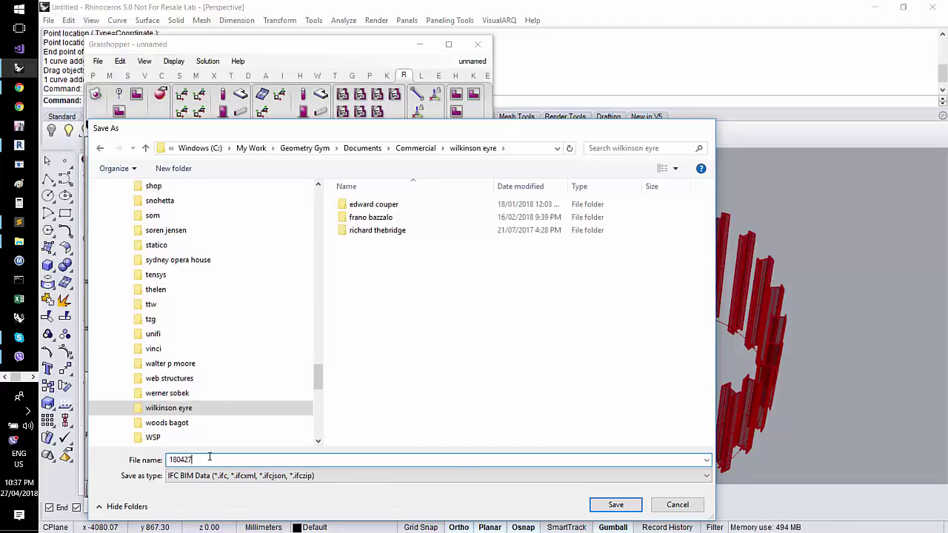
{"action": "key", "text": "Return"}
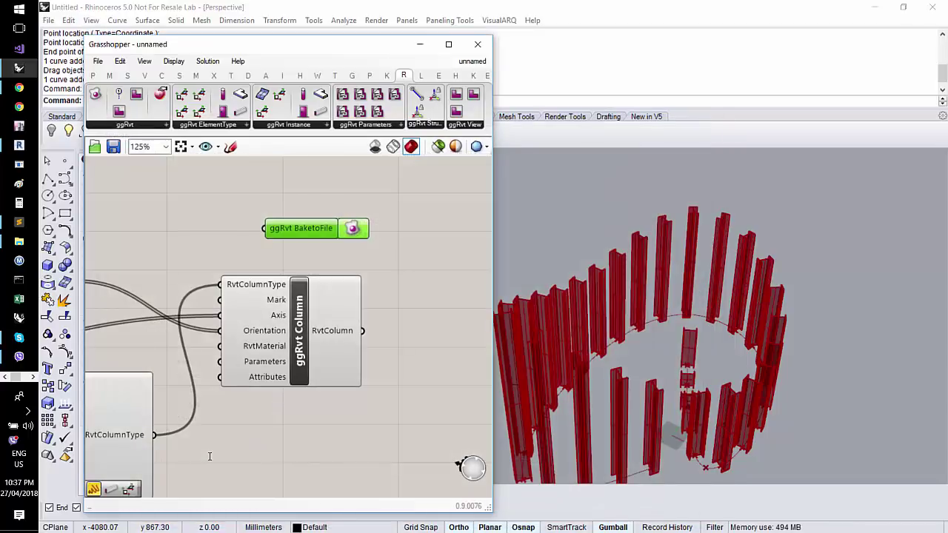
- Save the Grasshopper definition as "180427 demo" in the wilkinson eyre folder
{"action": "left_click", "coordinate": [98, 61]}
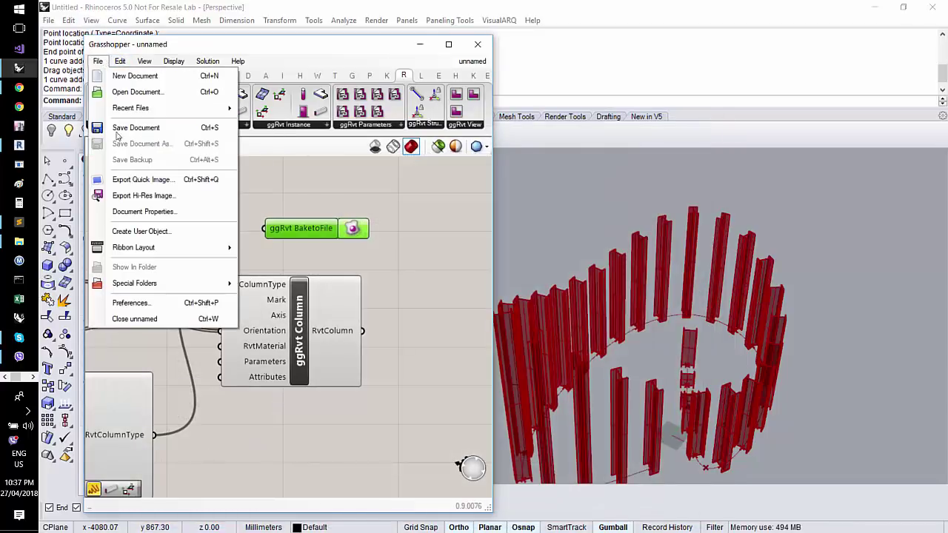
{"action": "left_click", "coordinate": [118, 126]}
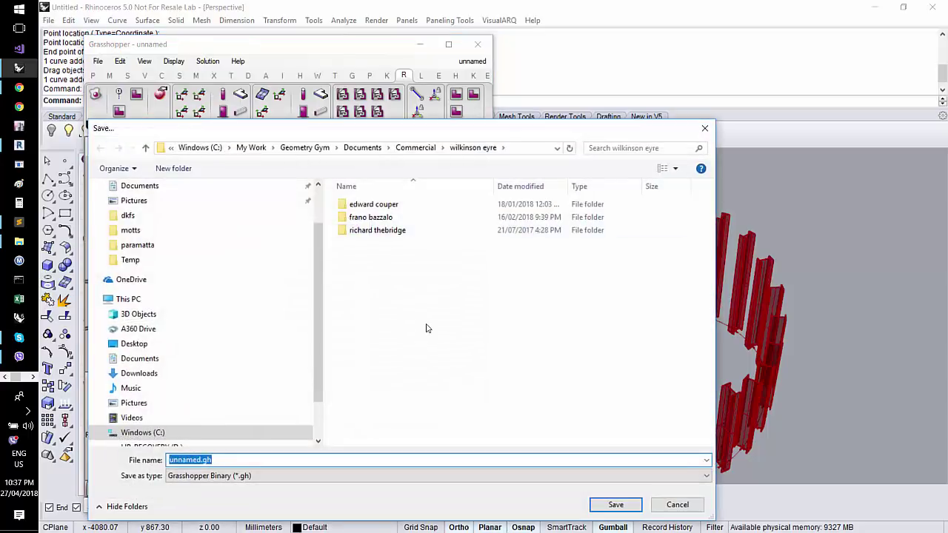
{"action": "type", "text": "180427"}
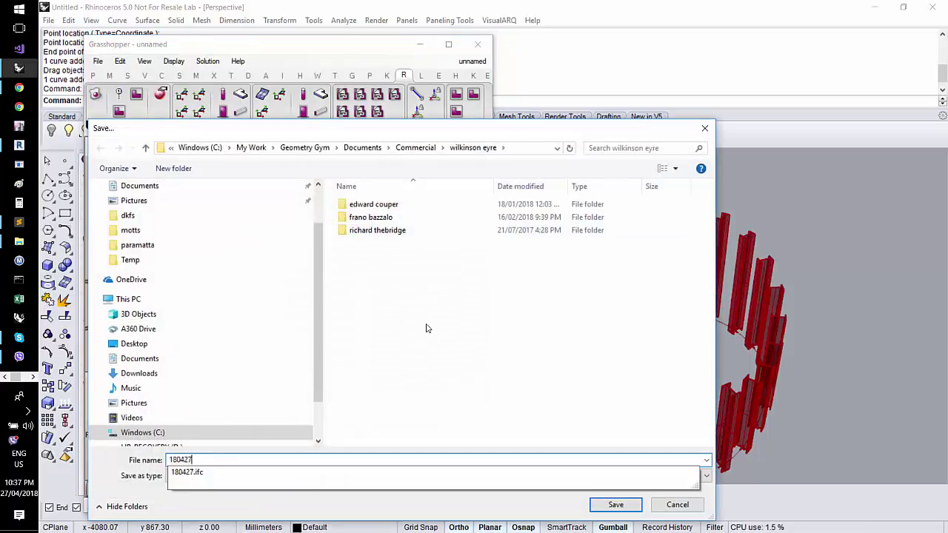
{"action": "key", "text": "Escape"}
{"action": "type", "text": "7 demo"}
{"action": "key", "text": "Return"}
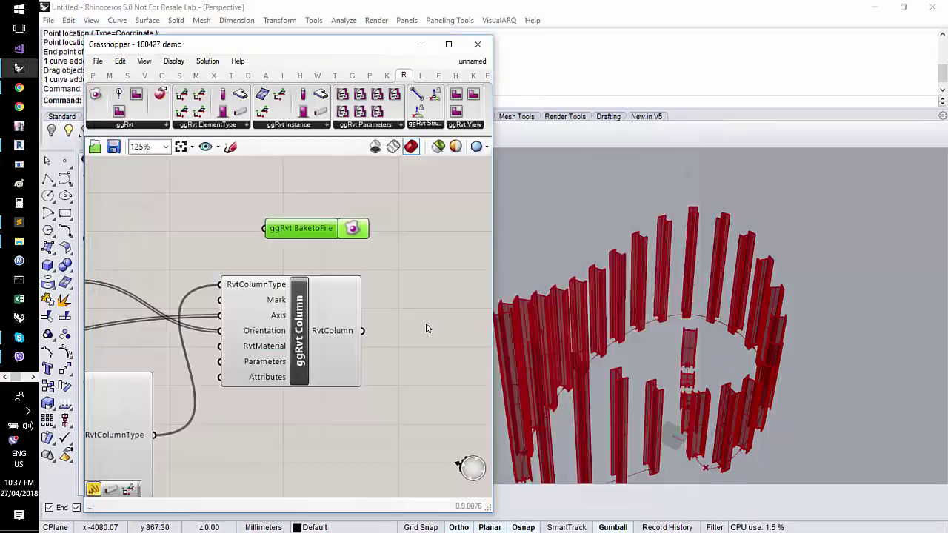
- Switch to Autodesk Revit, dismiss the add-in error, and create a new project from the Structural Template
{"action": "key", "text": "alt+Tab"}
{"action": "key", "text": "Tab"}
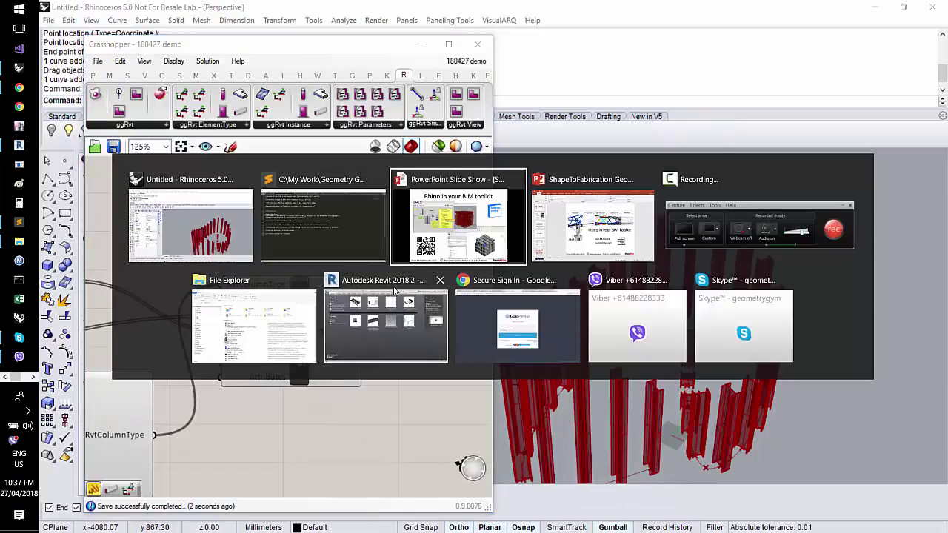
{"action": "key", "text": "Tab"}
{"action": "key", "text": "Tab"}
{"action": "key", "text": "Tab"}
{"action": "key", "text": "Tab"}
{"action": "left_click", "coordinate": [394, 290]}
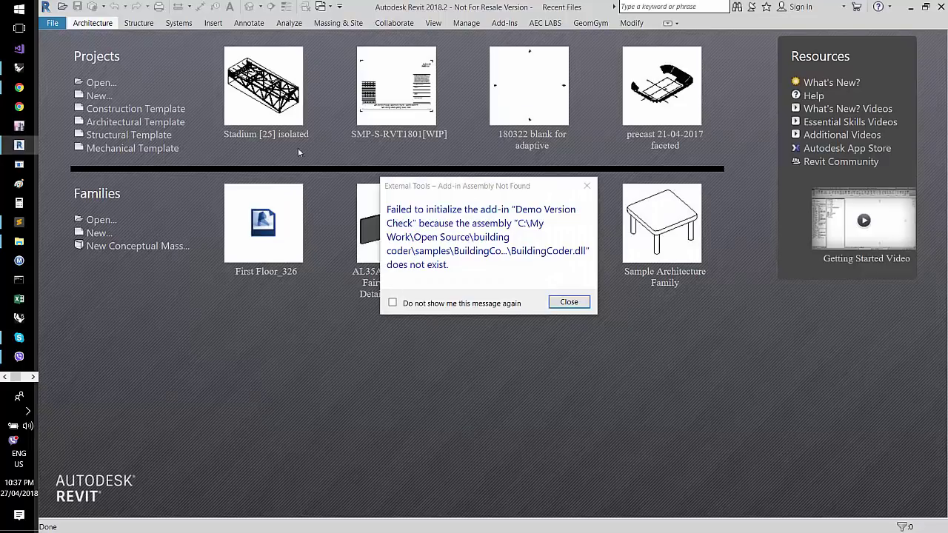
{"action": "left_click", "coordinate": [570, 302]}
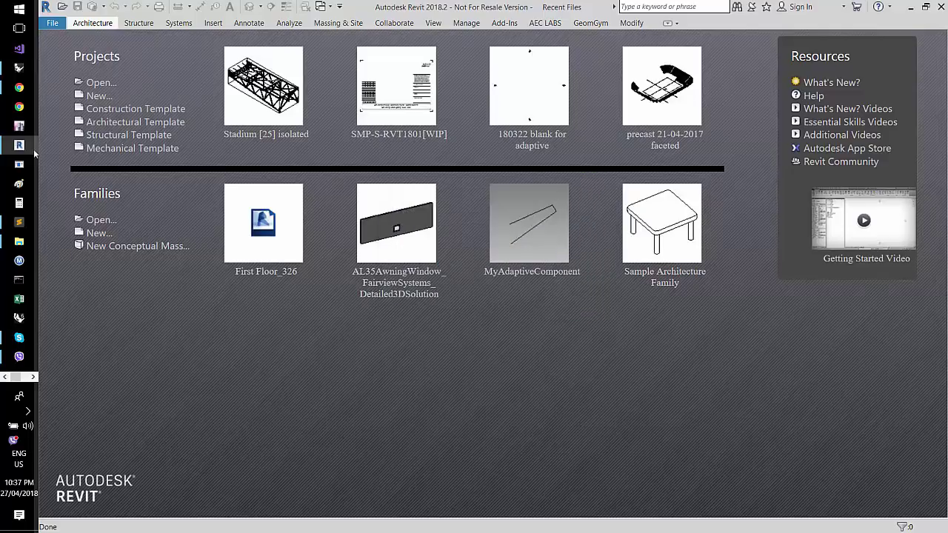
{"action": "left_click", "coordinate": [127, 136]}
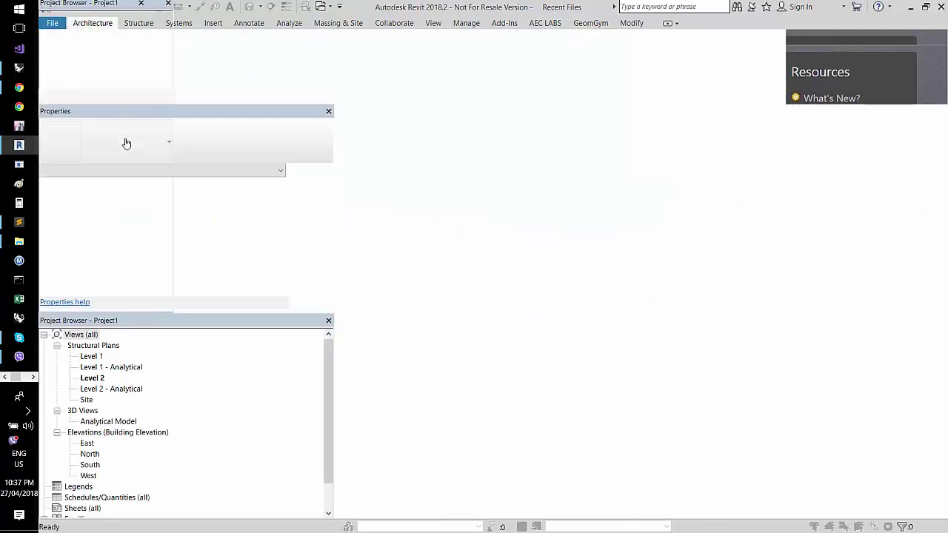
- Review Revit's built-in options for opening files, including IFC, without opening anything
{"action": "left_click", "coordinate": [52, 23]}
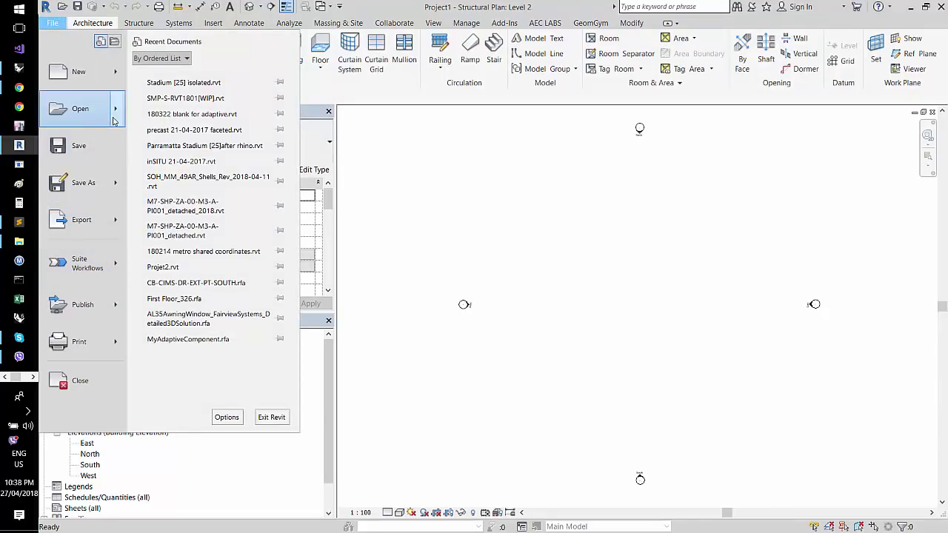
{"action": "mouse_move", "coordinate": [115, 119]}
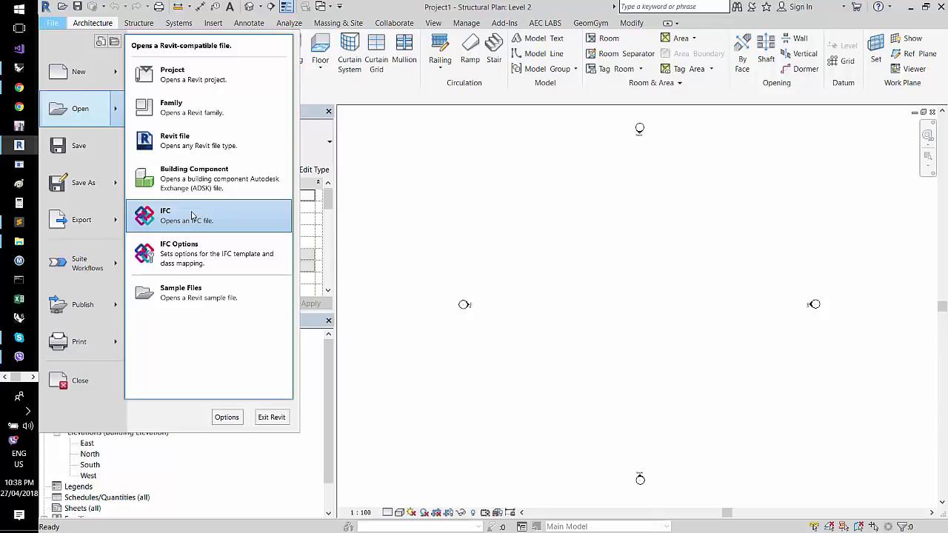
{"action": "left_click", "coordinate": [597, 222]}
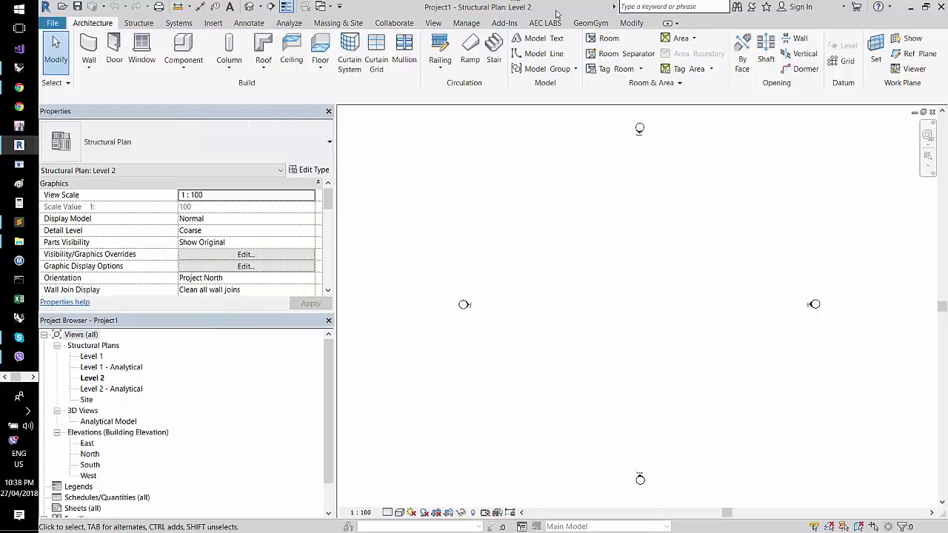
- Import the 180427 IFC file with the Geometry Gym importer's default settings, then open the default 3D view
{"action": "left_click", "coordinate": [589, 24]}
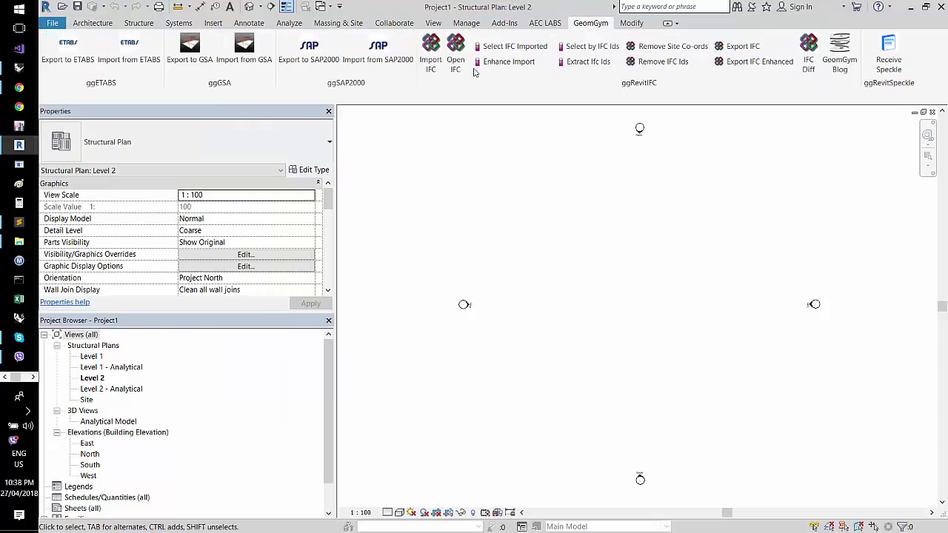
{"action": "left_click", "coordinate": [430, 52]}
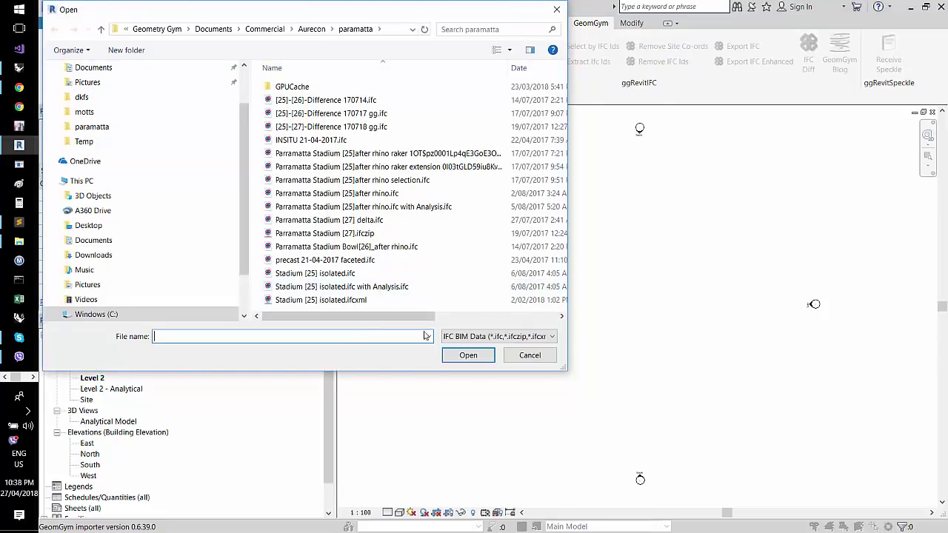
{"action": "left_click", "coordinate": [428, 336]}
{"action": "left_click", "coordinate": [467, 357]}
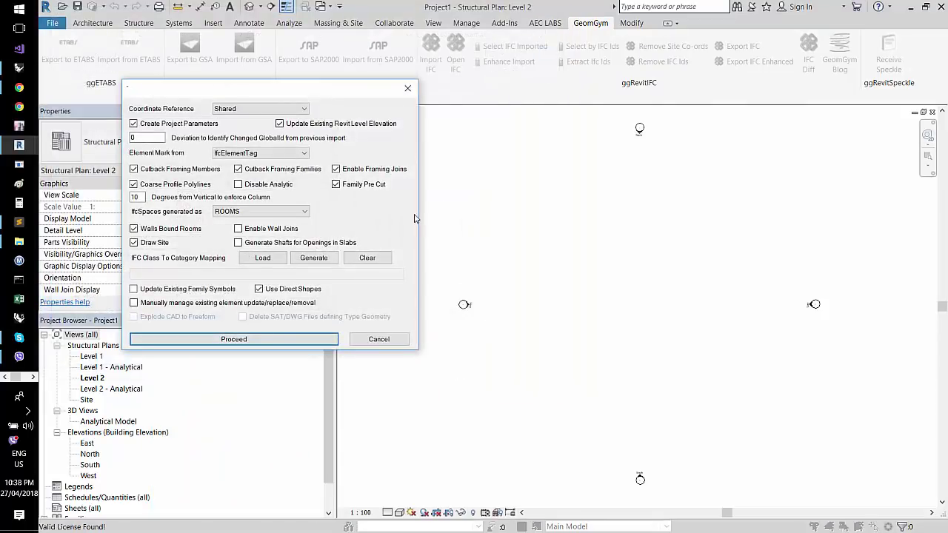
{"action": "left_click", "coordinate": [336, 340]}
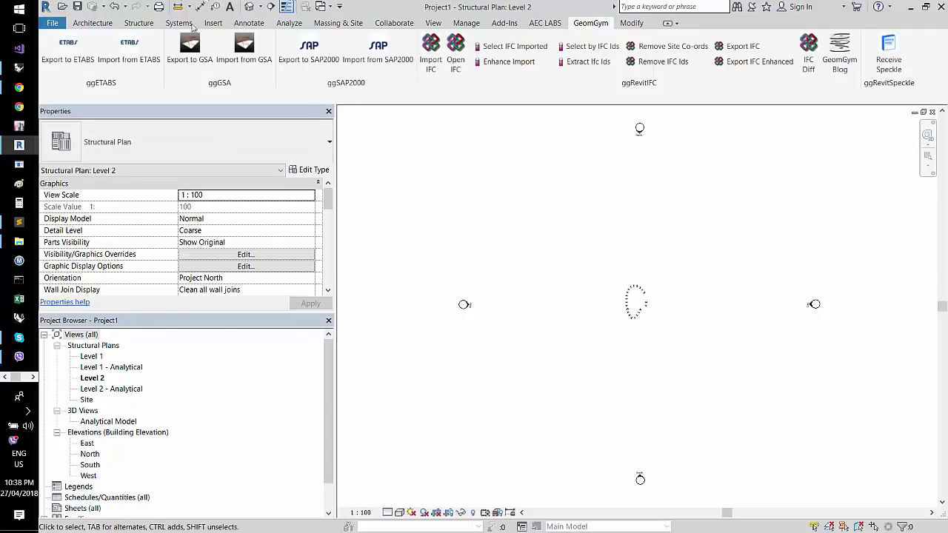
{"action": "left_click", "coordinate": [250, 6]}
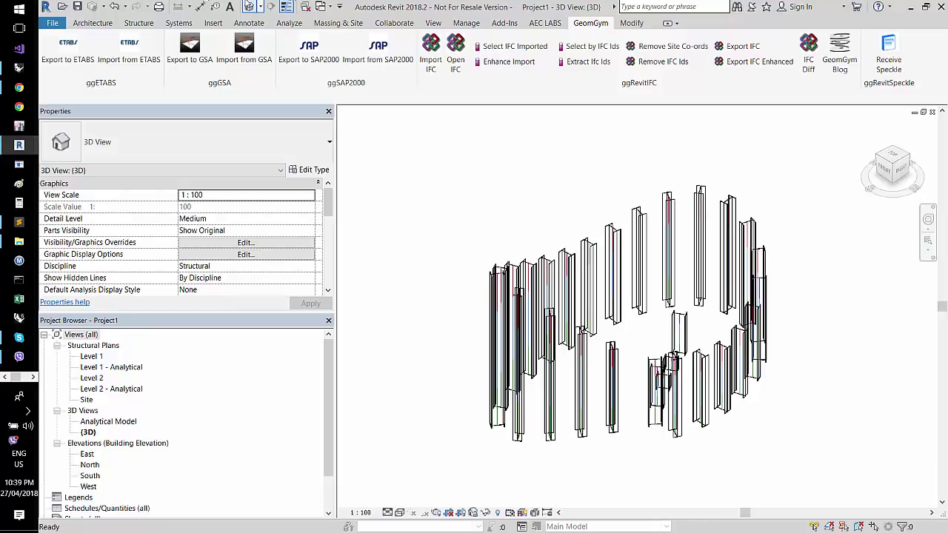
- Change the type of one steel column at the back of the ring to the circular hollow section 139.7x5.0CHS
{"action": "left_click", "coordinate": [668, 257]}
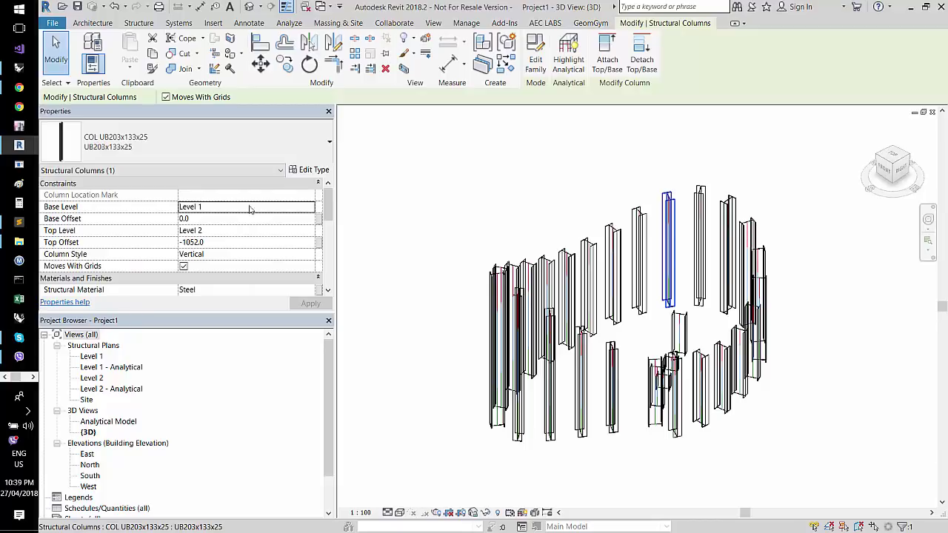
{"action": "left_click", "coordinate": [241, 142]}
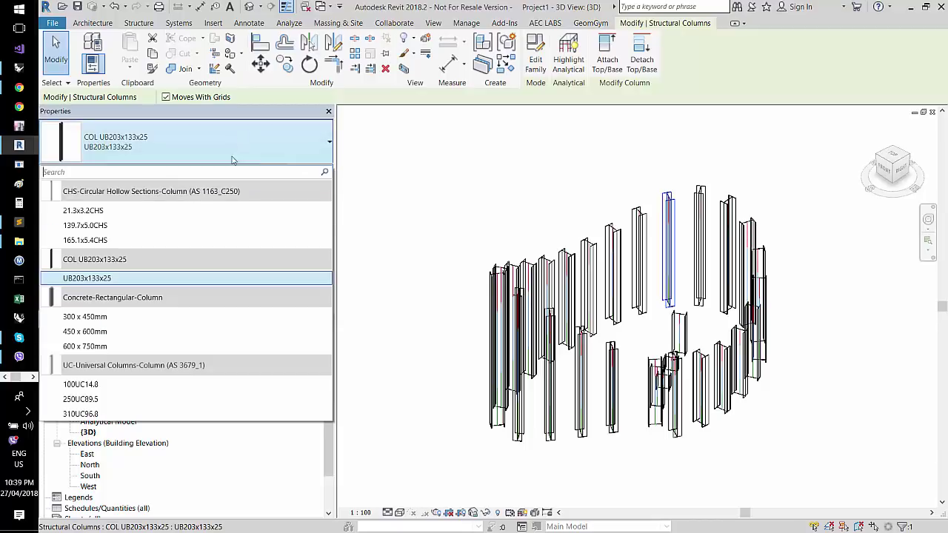
{"action": "left_click", "coordinate": [173, 224]}
{"action": "left_click", "coordinate": [602, 184]}
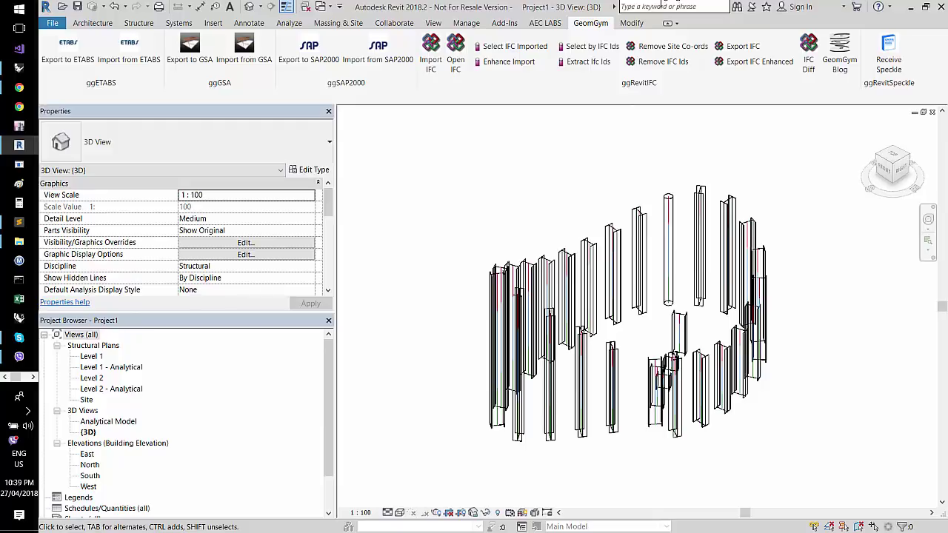
- Switch to Grasshopper in Rhino and set the number slider driving the Divide Curve count to 22
{"action": "key", "text": "alt+Tab"}
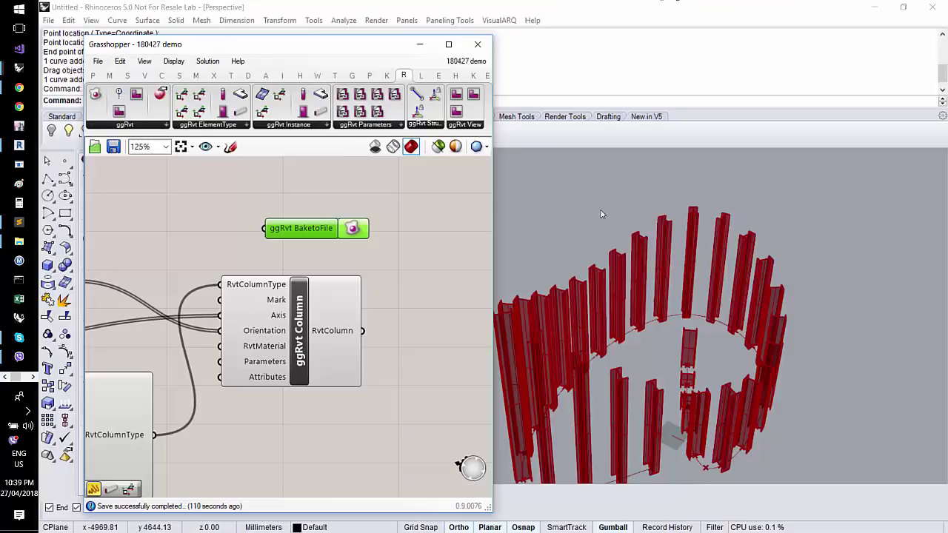
{"action": "mouse_move", "coordinate": [433, 369]}
{"action": "right_mouse_down"}
{"action": "mouse_move", "coordinate": [461, 366]}
{"action": "mouse_move", "coordinate": [442, 359]}
{"action": "right_mouse_up"}
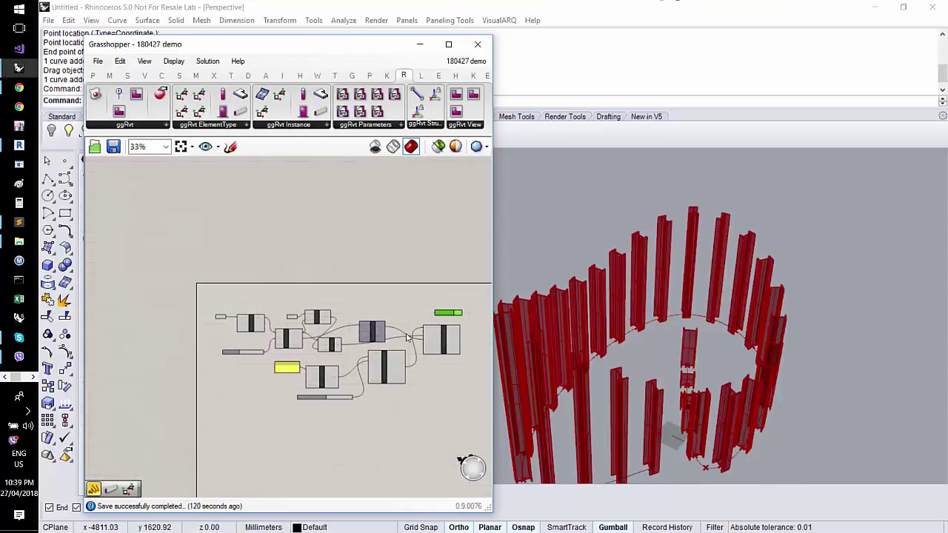
{"action": "left_click", "coordinate": [247, 354]}
{"action": "left_click_drag", "start_coordinate": [255, 359], "coordinate": [250, 359]}
- Reshape the column curve by moving two of its referenced interpolation points outward in the Perspective viewport
{"action": "left_click", "coordinate": [159, 226]}
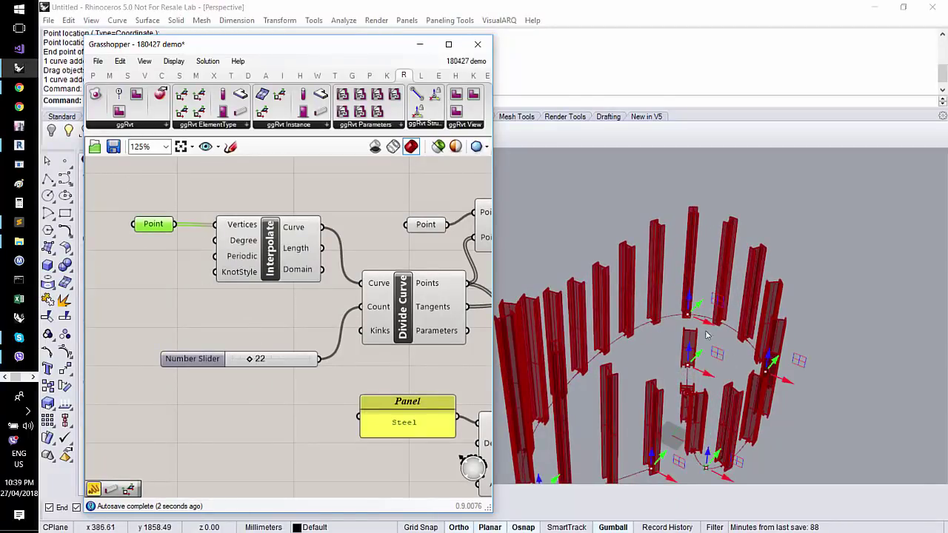
{"action": "left_click_drag", "start_coordinate": [688, 314], "coordinate": [523, 248]}
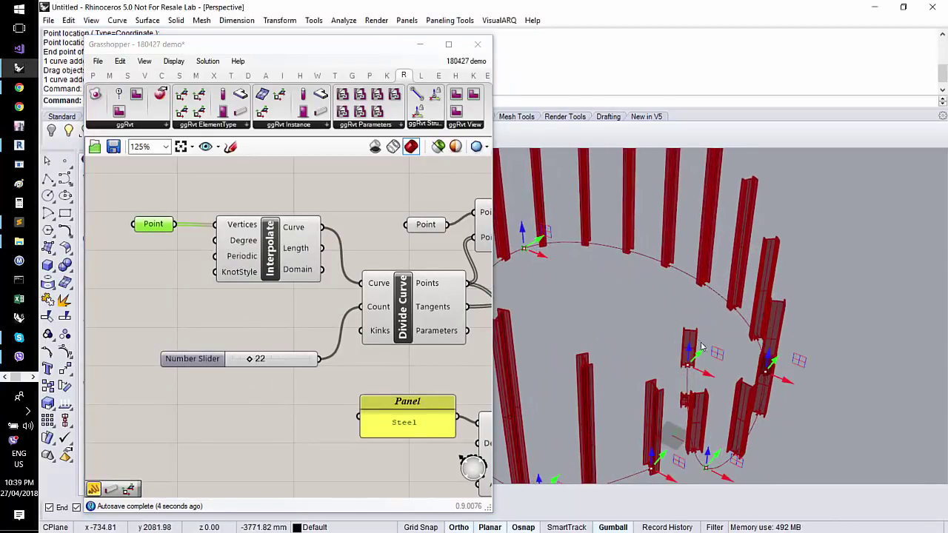
{"action": "left_click_drag", "start_coordinate": [662, 465], "coordinate": [560, 389]}
{"action": "scroll", "coordinate": [605, 341], "scroll_direction": "down", "scroll_amount": 5}
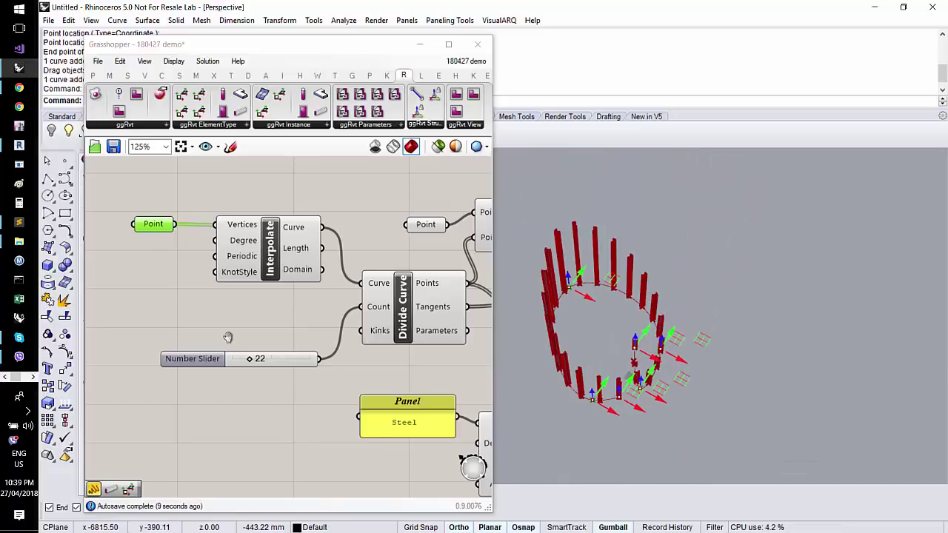
- Bake the revised columns with ggRvt BaketoFile to a new IFC file named 180427 v2.ifc in the wilkinson eyre folder
{"action": "scroll", "coordinate": [443, 274], "scroll_direction": "down", "scroll_amount": 5}
{"action": "scroll", "coordinate": [370, 303], "scroll_direction": "up", "scroll_amount": 5}
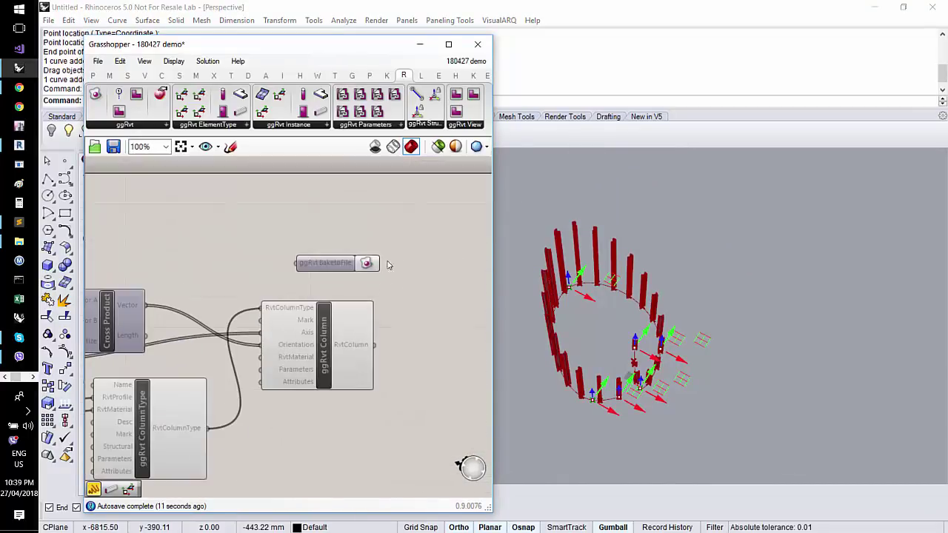
{"action": "left_click", "coordinate": [345, 264]}
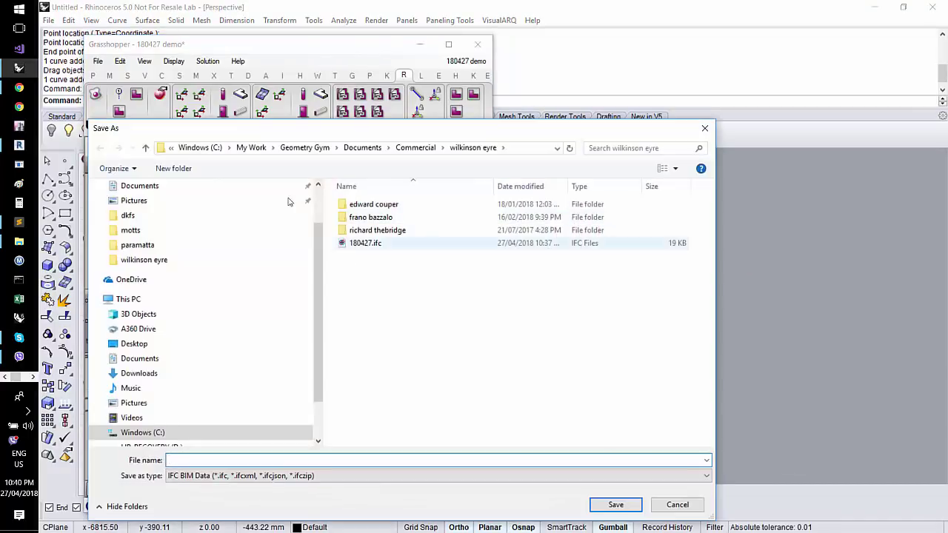
{"action": "left_click", "coordinate": [191, 460]}
{"action": "type", "text": "v2.ifc"}
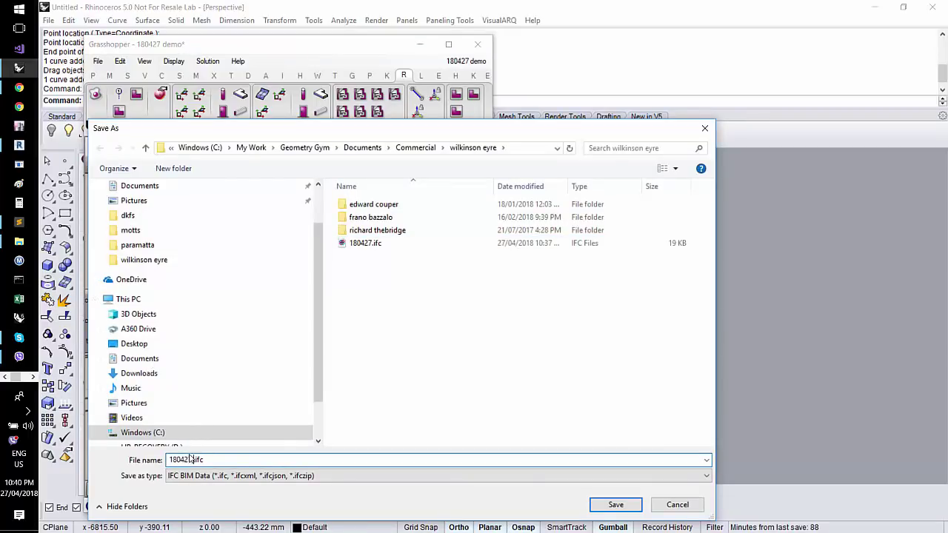
{"action": "left_click", "coordinate": [615, 504]}
{"action": "scroll", "coordinate": [351, 344], "scroll_direction": "up", "scroll_amount": 5}
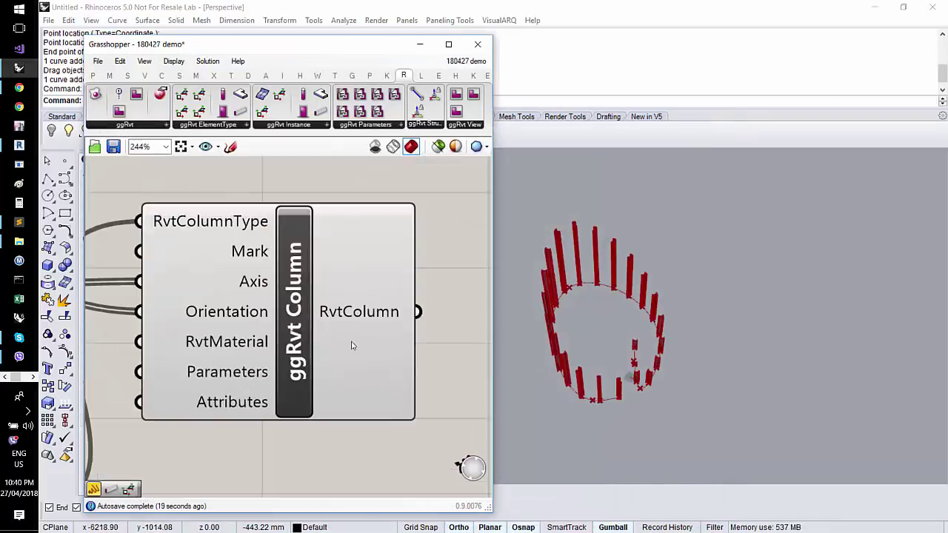
- Switch to Revit and inspect the IFC parameters of one of the imported UB203x133x25 columns, including its IfcGUID
{"action": "mouse_move", "coordinate": [351, 320]}
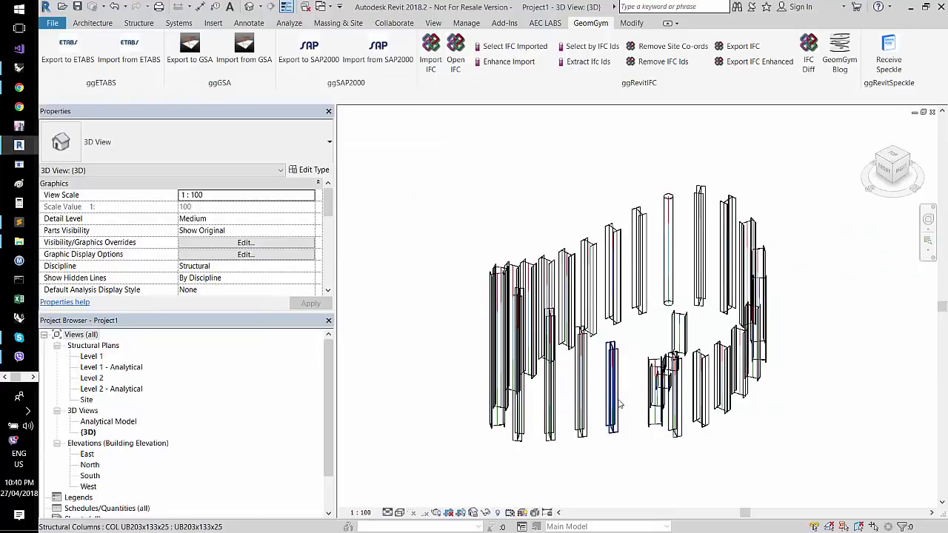
{"action": "left_click", "coordinate": [621, 404]}
{"action": "scroll", "coordinate": [152, 259], "scroll_direction": "down", "scroll_amount": 10}
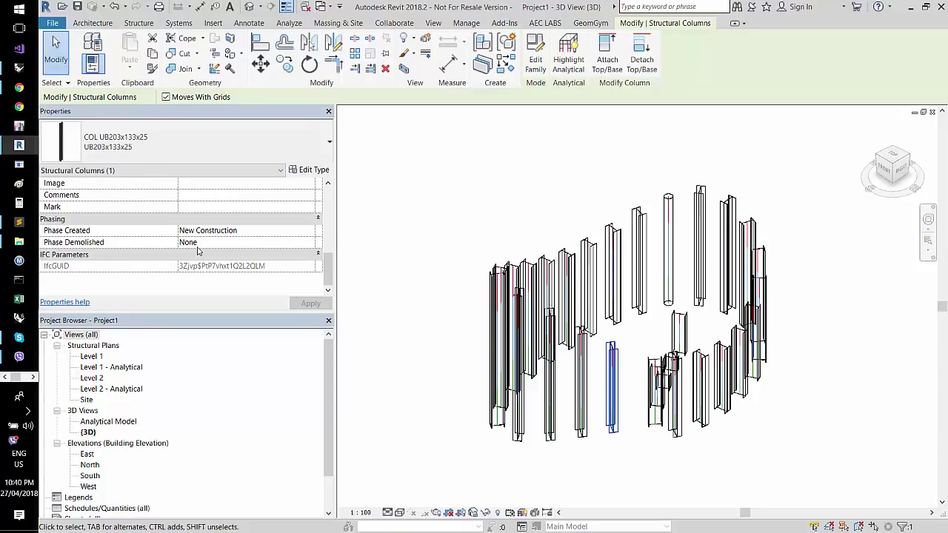
{"action": "key", "text": "Escape"}
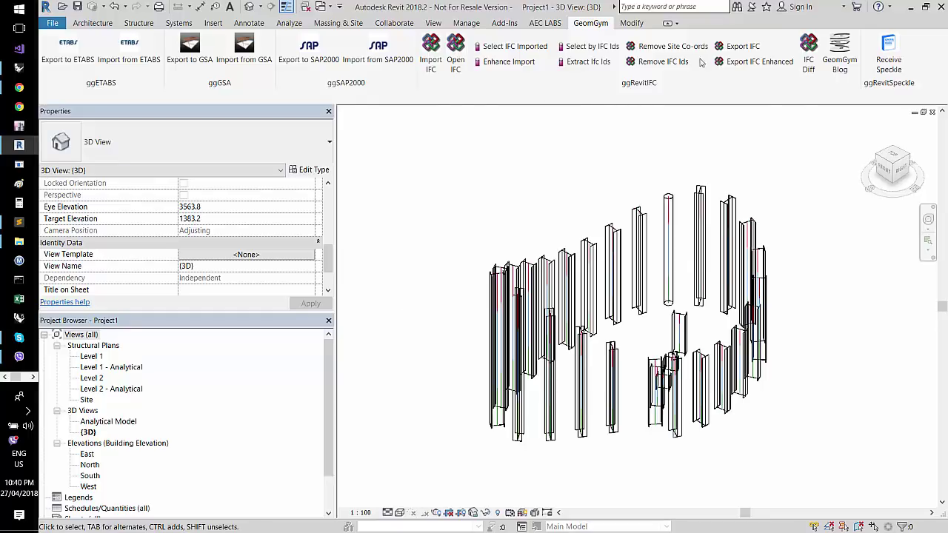
- Import the revised file 180427 v2.ifc into the Revit project with the Geometry Gym IFC importer
{"action": "left_click", "coordinate": [431, 50]}
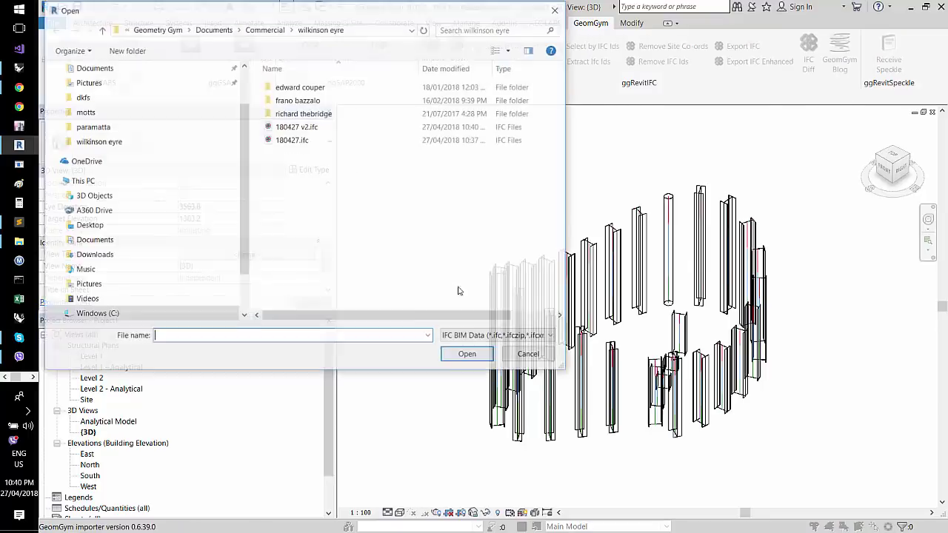
{"action": "left_click", "coordinate": [293, 127]}
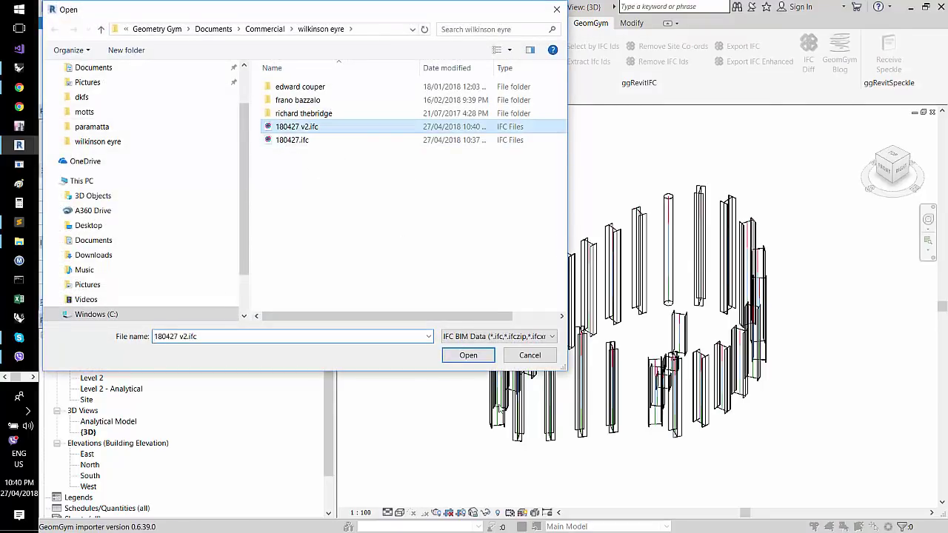
{"action": "left_click", "coordinate": [474, 357]}
{"action": "left_click", "coordinate": [342, 358]}
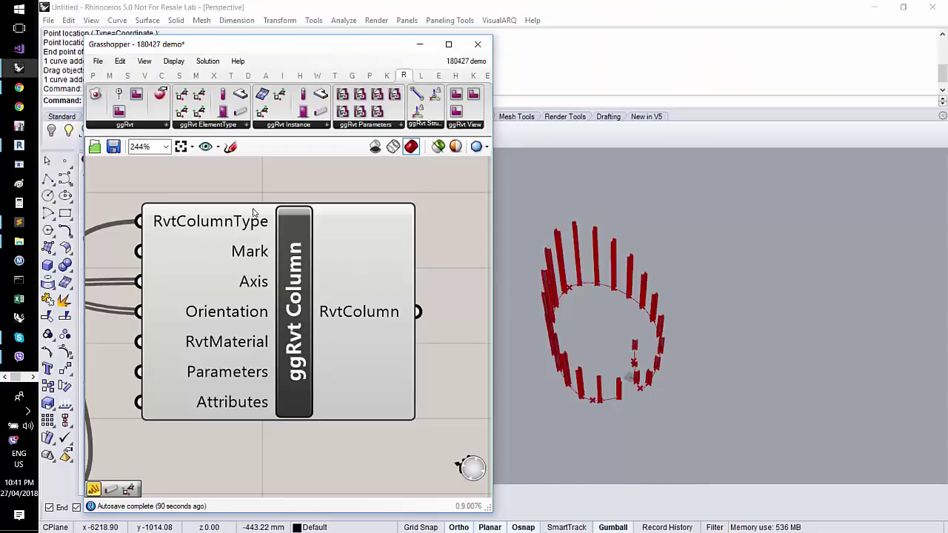
- Switch to Grasshopper and review the available ggRvt components for general elements, element types, instances, parameters and views
{"action": "scroll", "coordinate": [377, 310], "scroll_direction": "down", "scroll_amount": 2}
{"action": "scroll", "coordinate": [376, 310], "scroll_direction": "down", "scroll_amount": 2}
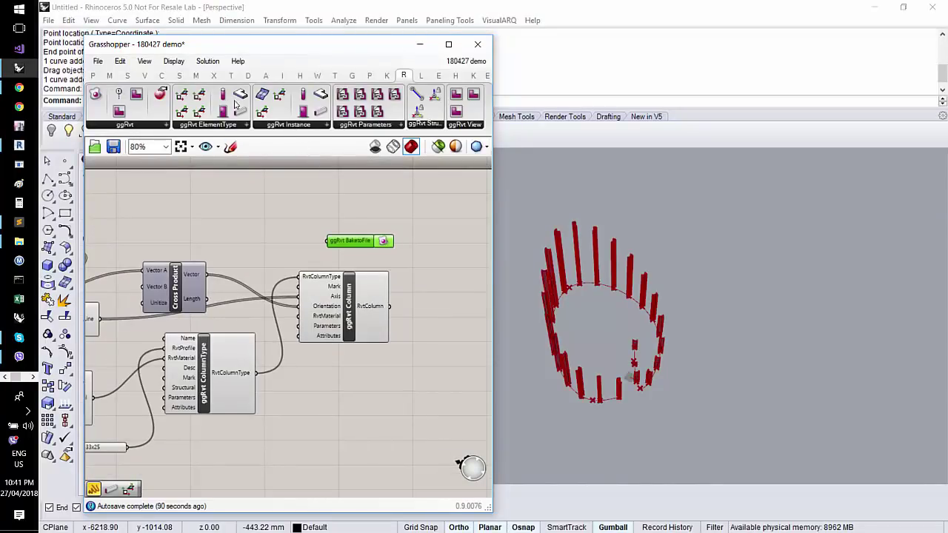
{"action": "left_click", "coordinate": [296, 125]}
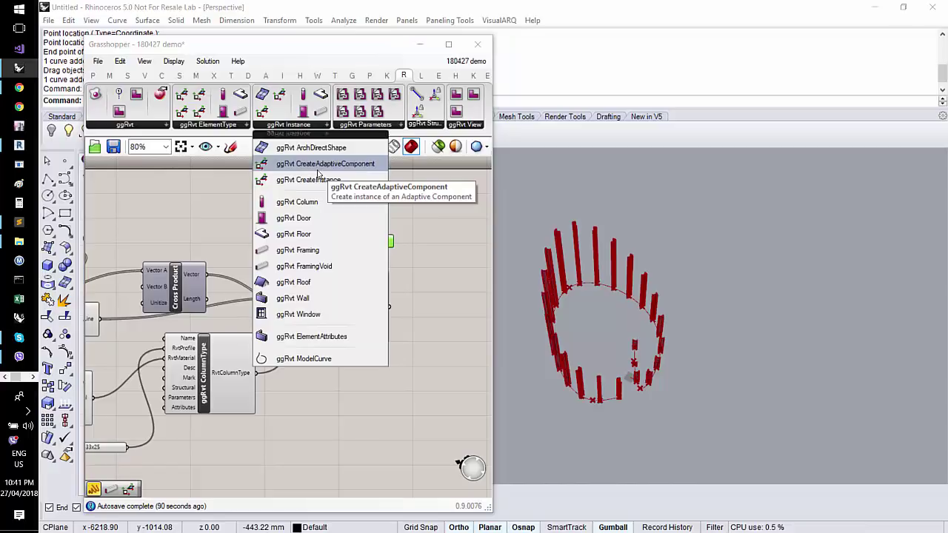
{"action": "left_click", "coordinate": [151, 126]}
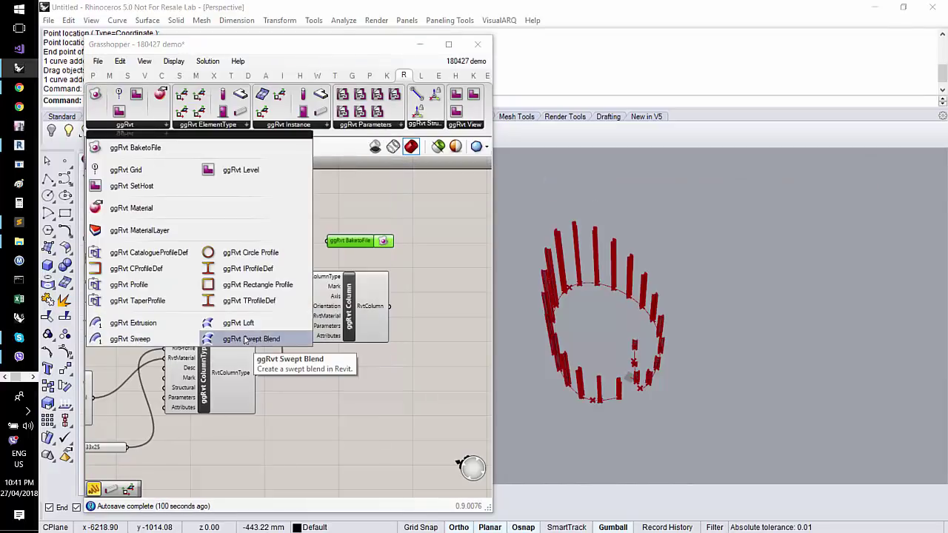
{"action": "left_click", "coordinate": [208, 126]}
{"action": "left_click", "coordinate": [363, 126]}
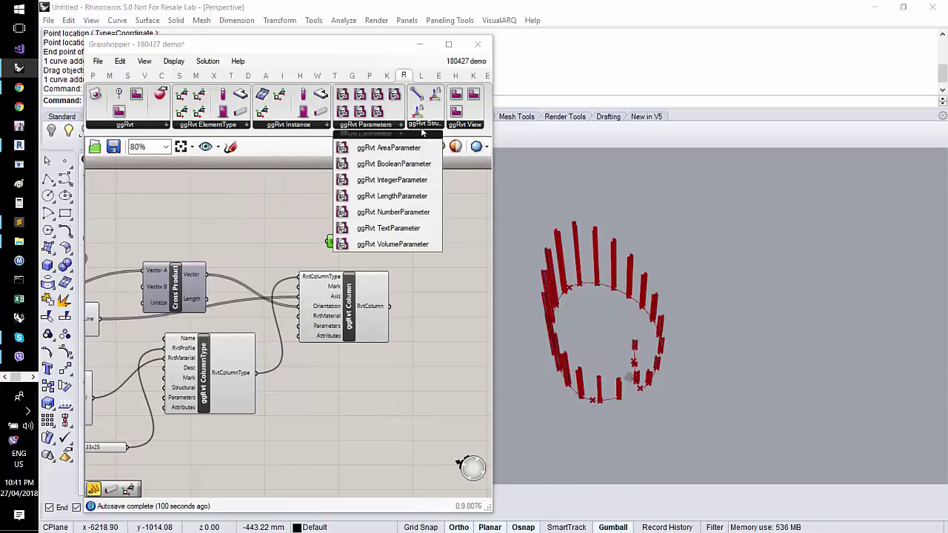
{"action": "left_click", "coordinate": [453, 126]}
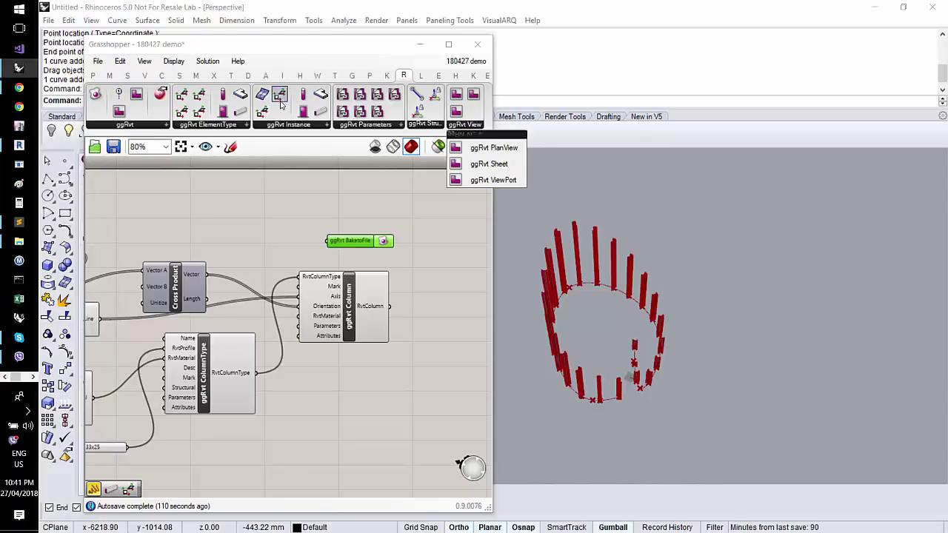
{"action": "left_click", "coordinate": [290, 126]}
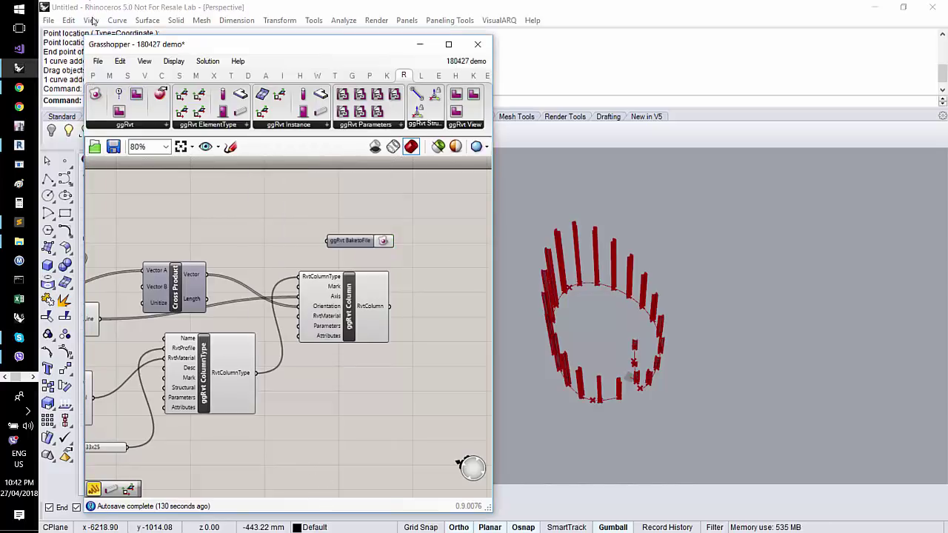
- Save the modified 180427 demo Grasshopper definition and switch to the "Rhino in your BIM toolkit" presentation slide
{"action": "left_click", "coordinate": [97, 61]}
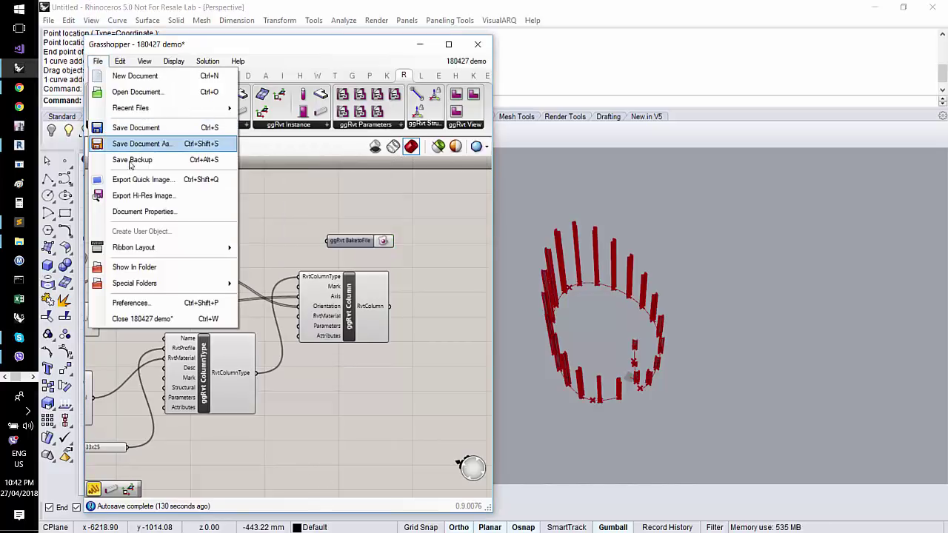
{"action": "left_click", "coordinate": [130, 128]}
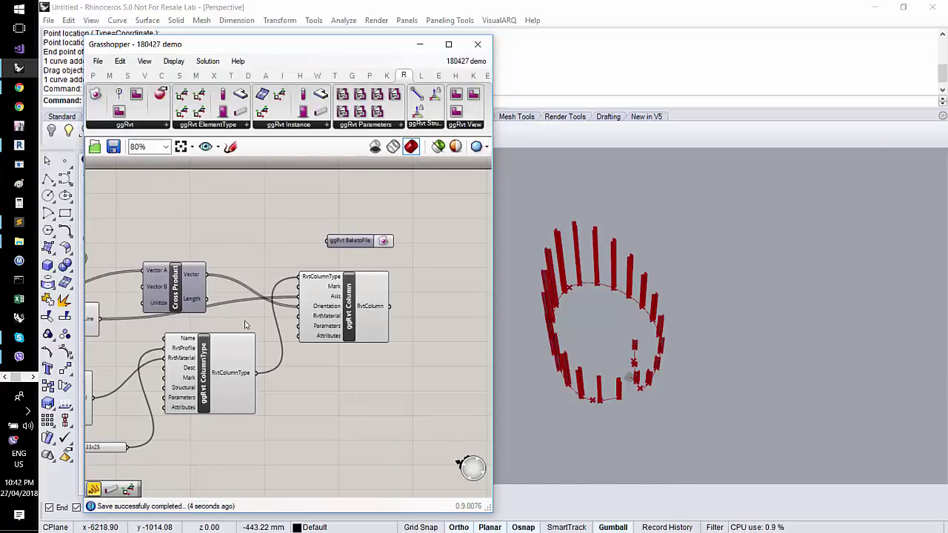
{"action": "key", "text": "alt+Tab"}
{"action": "key", "text": "alt+Tab"}
{"action": "key", "text": "alt+Tab"}
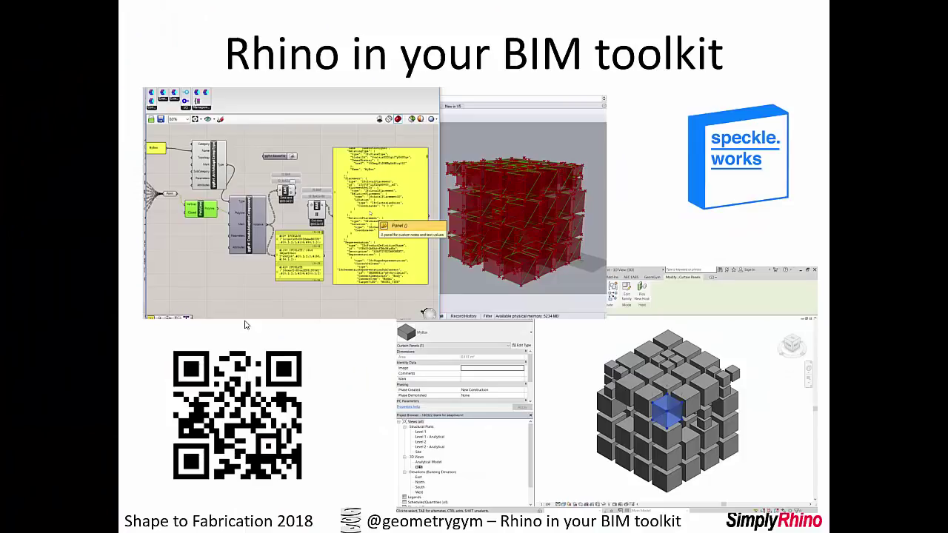
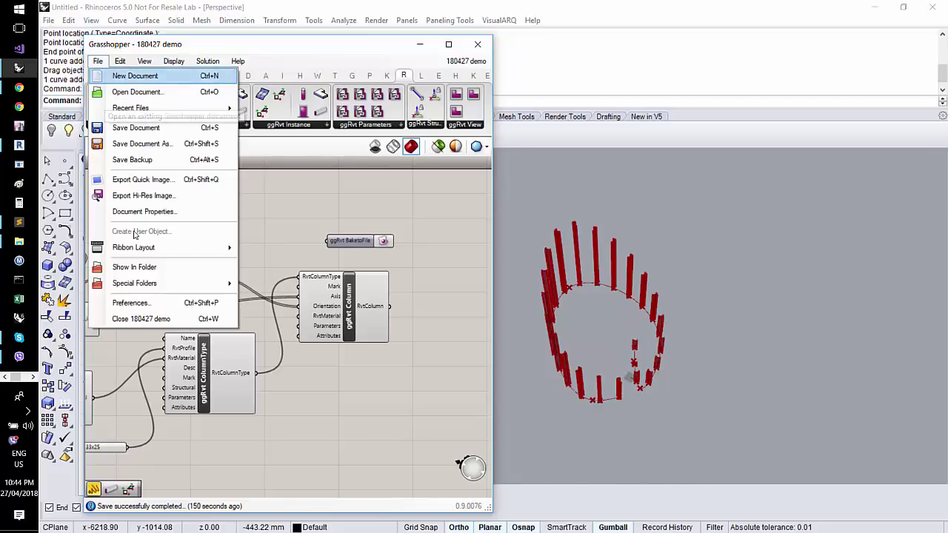
- Close the 180427 demo definition in Grasshopper and open the recent definition Tests-ifc speckle
{"action": "left_click", "coordinate": [141, 318]}
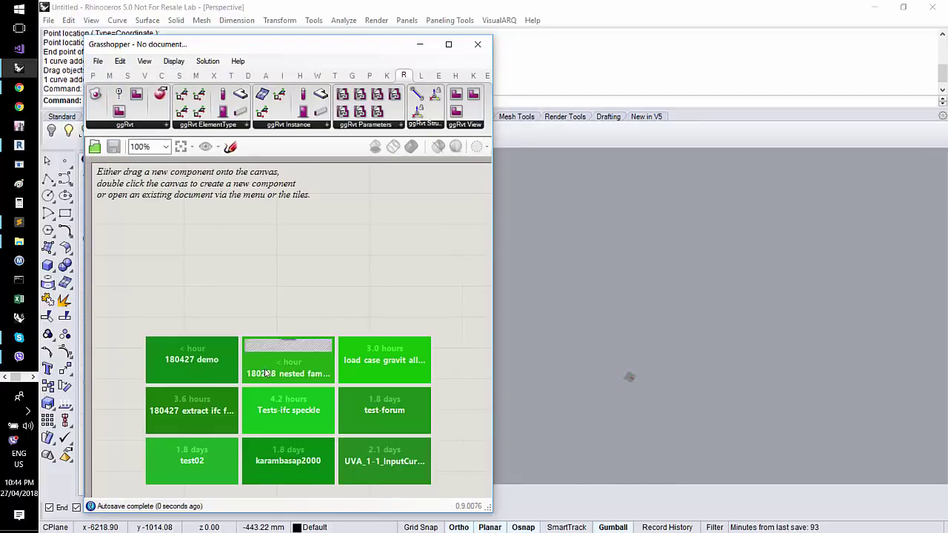
{"action": "left_click", "coordinate": [276, 428]}
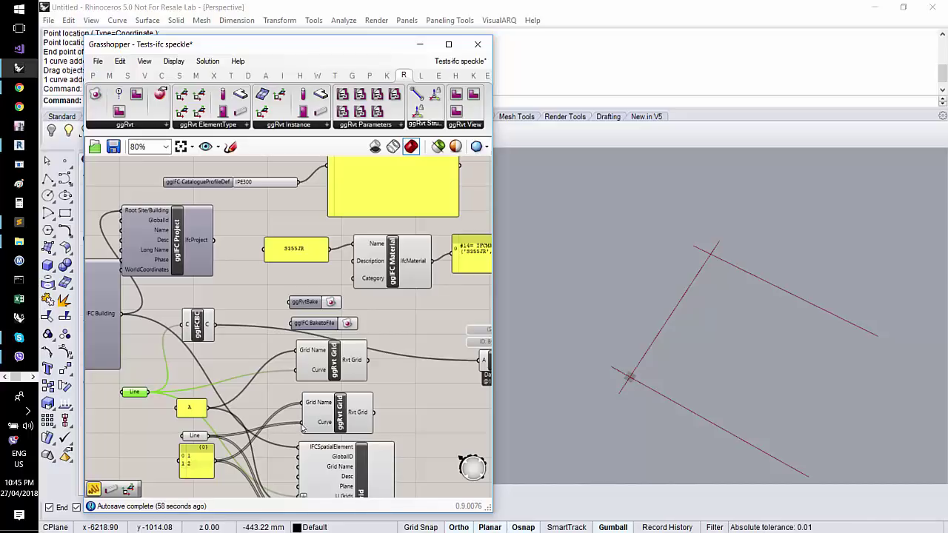
- Connect the Rvt Grid outputs of both ggRvt Grid components to the A input of the Speckle BAR sender
{"action": "right_click_drag", "start_coordinate": [337, 333], "coordinate": [253, 293]}
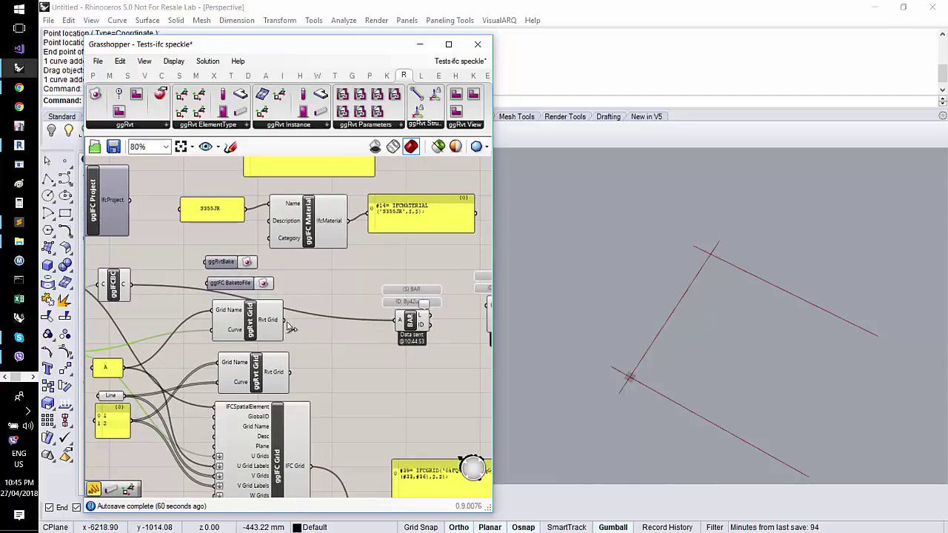
{"action": "left_click_drag", "start_coordinate": [283, 321], "coordinate": [398, 324]}
{"action": "left_click_drag", "start_coordinate": [289, 372], "coordinate": [398, 323], "text": "shift"}
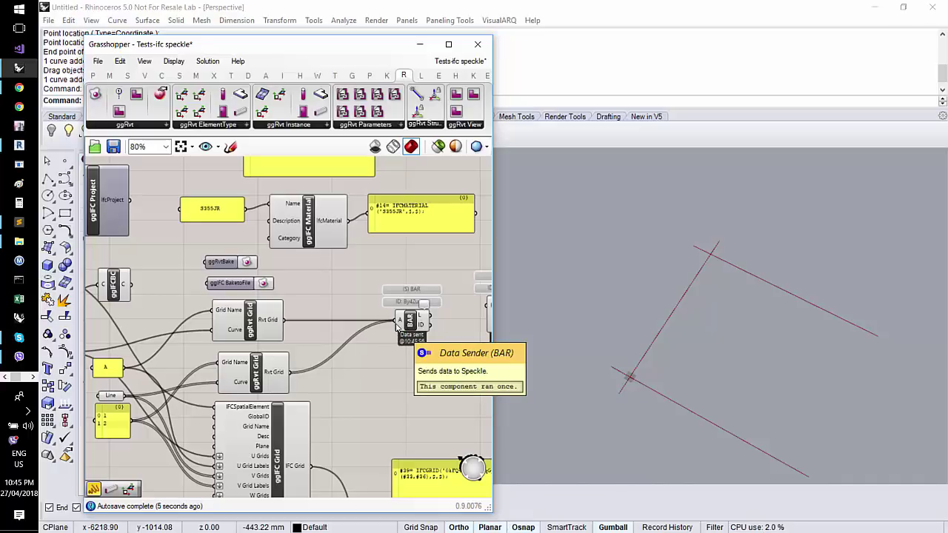
- Examine the two ggRvt Grid components' inputs and the Speckle BAR sender and receiver they feed
{"action": "right_click_drag", "start_coordinate": [214, 366], "coordinate": [206, 323]}
{"action": "scroll", "coordinate": [293, 303], "scroll_direction": "up", "scroll_amount": 3}
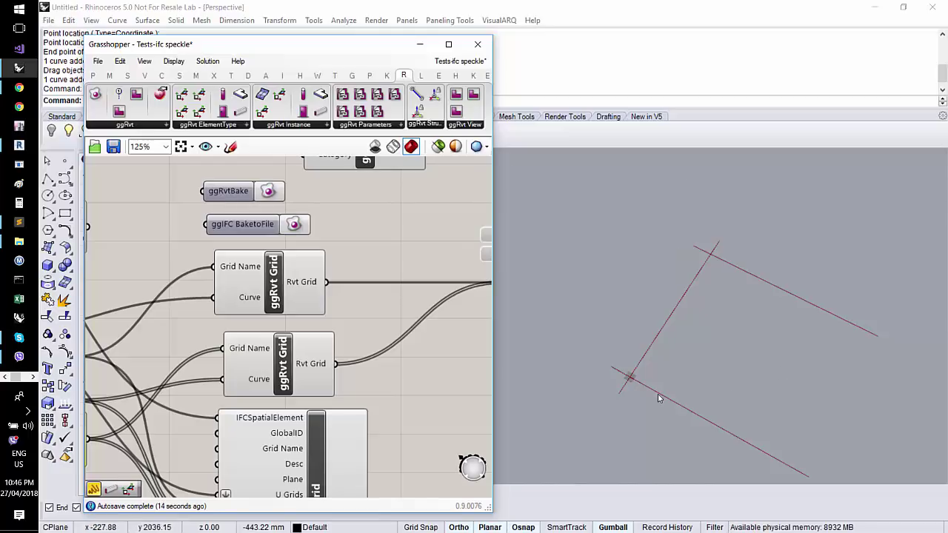
{"action": "right_click_drag", "start_coordinate": [232, 257], "coordinate": [248, 255]}
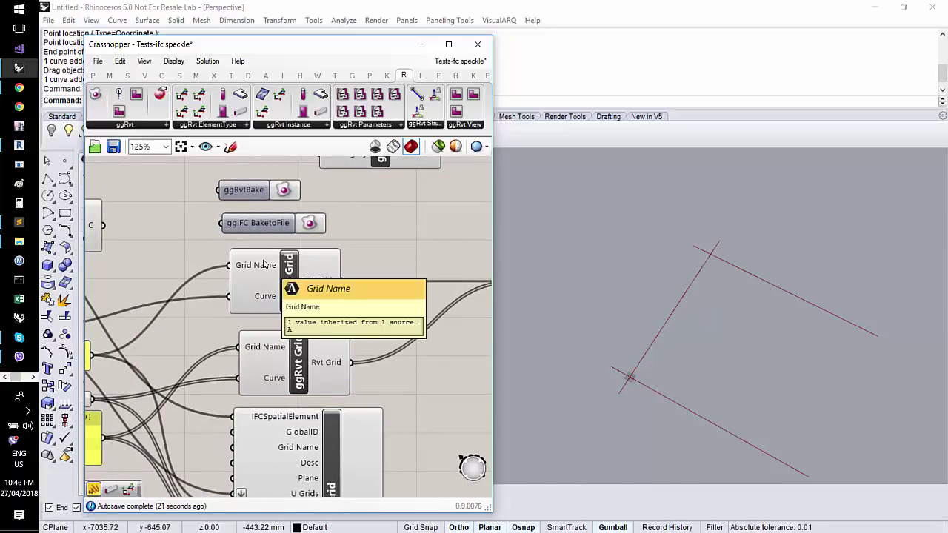
{"action": "right_click_drag", "start_coordinate": [408, 303], "coordinate": [419, 289]}
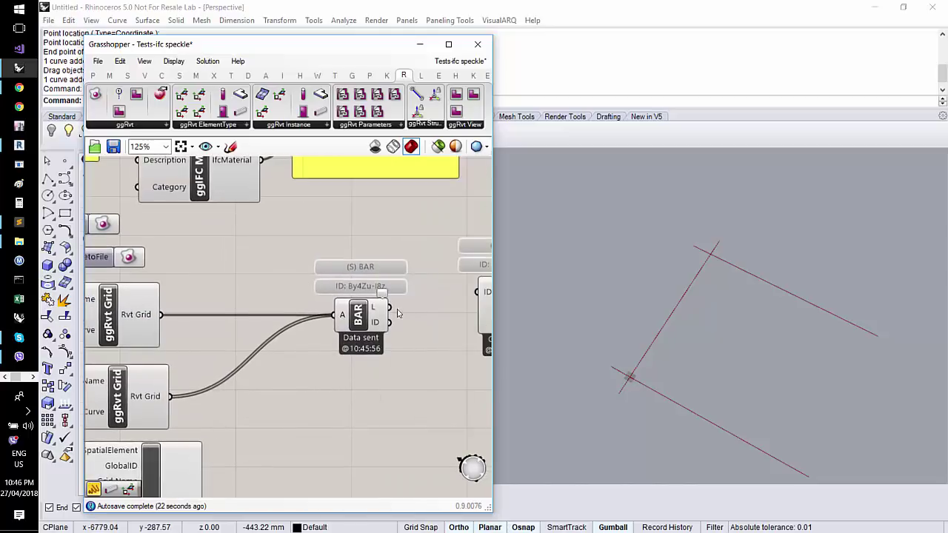
{"action": "scroll", "coordinate": [394, 311], "scroll_direction": "up", "scroll_amount": 3}
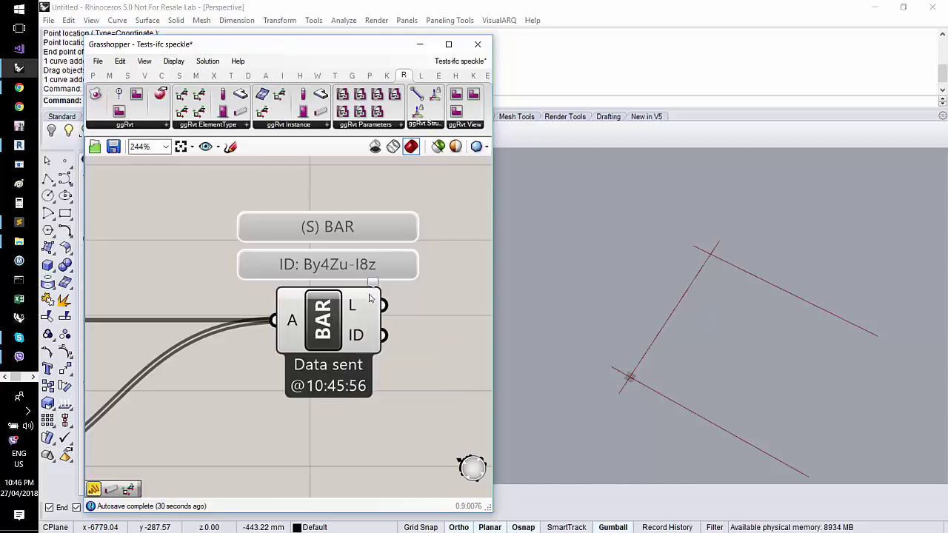
{"action": "right_click_drag", "start_coordinate": [427, 300], "coordinate": [212, 246]}
{"action": "scroll", "coordinate": [212, 296], "scroll_direction": "down", "scroll_amount": 4}
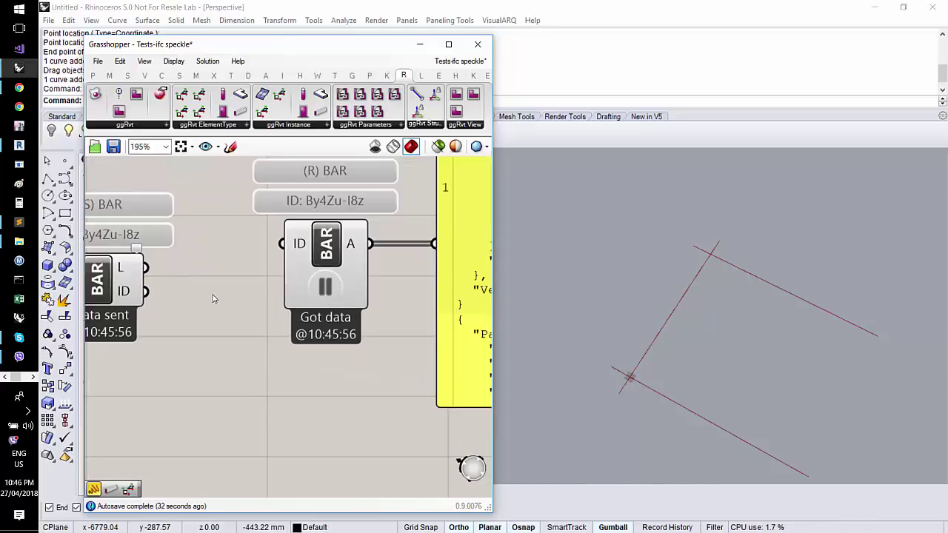
- Read the received IfcGridAxis data in the BAR receiver's output panel, including axis tags, curve points and version
{"action": "right_click_drag", "start_coordinate": [378, 269], "coordinate": [229, 388]}
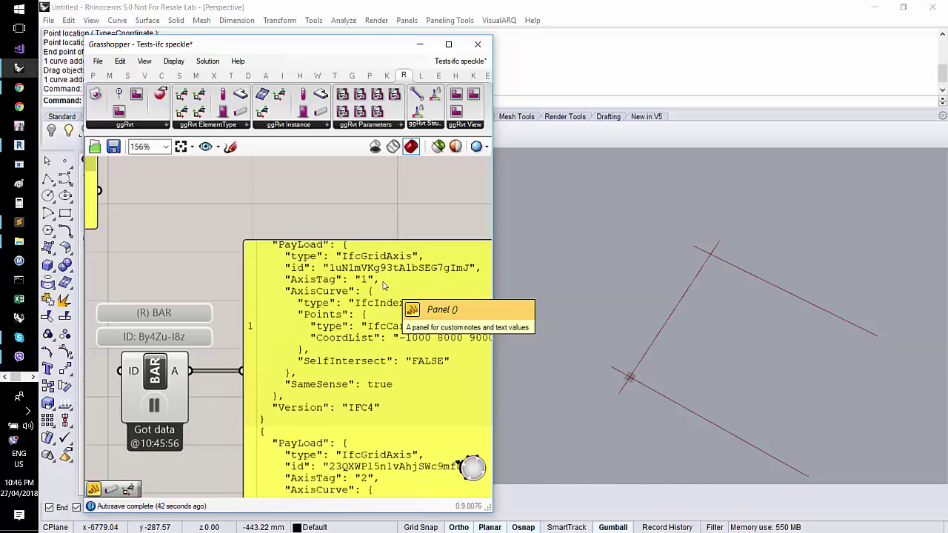
{"action": "right_click_drag", "start_coordinate": [406, 351], "coordinate": [333, 352]}
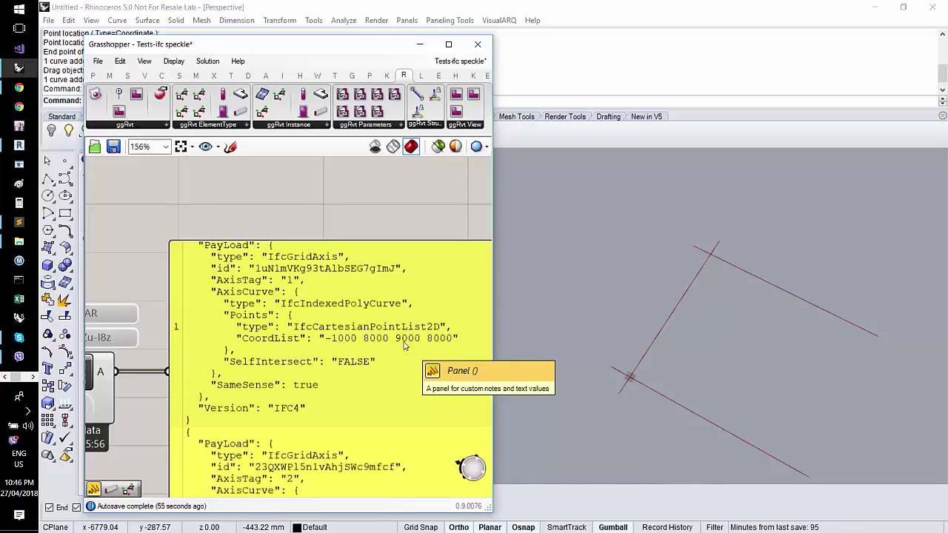
{"action": "scroll", "coordinate": [309, 369], "scroll_direction": "down", "scroll_amount": 3}
{"action": "scroll", "coordinate": [309, 378], "scroll_direction": "up", "scroll_amount": 3}
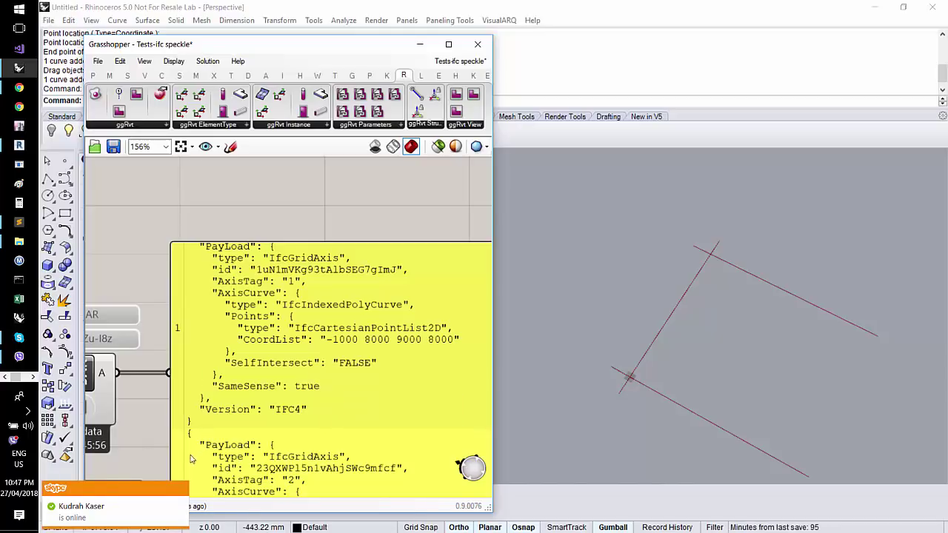
{"action": "left_click", "coordinate": [180, 490]}
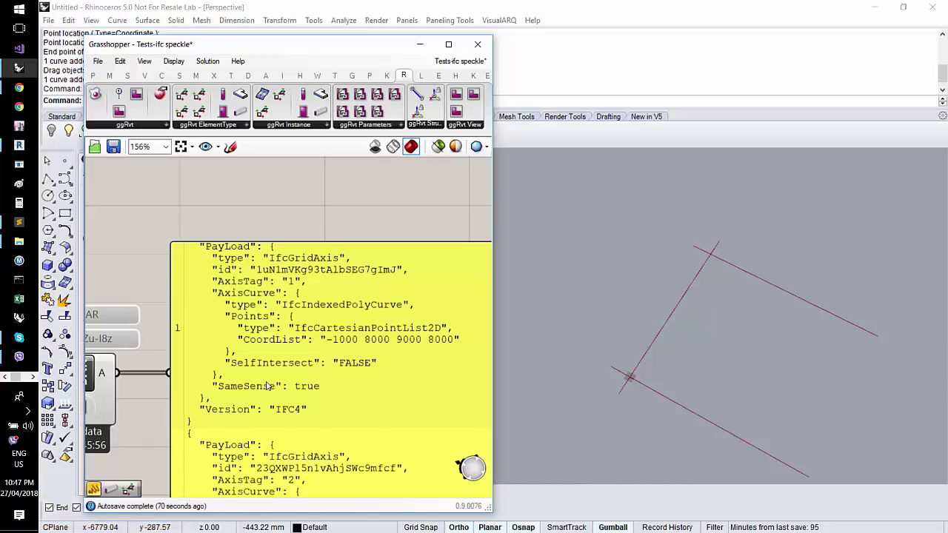
{"action": "right_click_drag", "start_coordinate": [300, 379], "coordinate": [365, 353]}
{"action": "scroll", "coordinate": [318, 363], "scroll_direction": "down", "scroll_amount": 3}
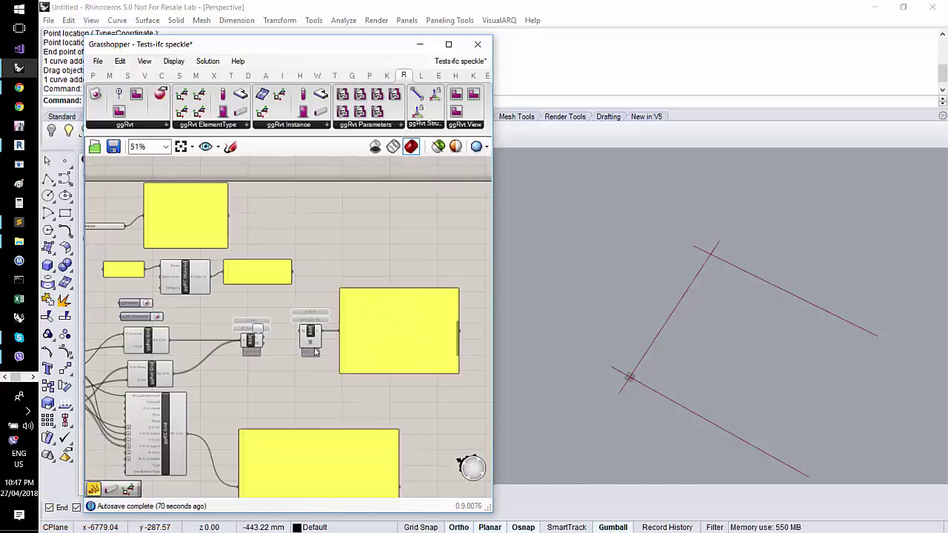
{"action": "scroll", "coordinate": [288, 363], "scroll_direction": "up", "scroll_amount": 3}
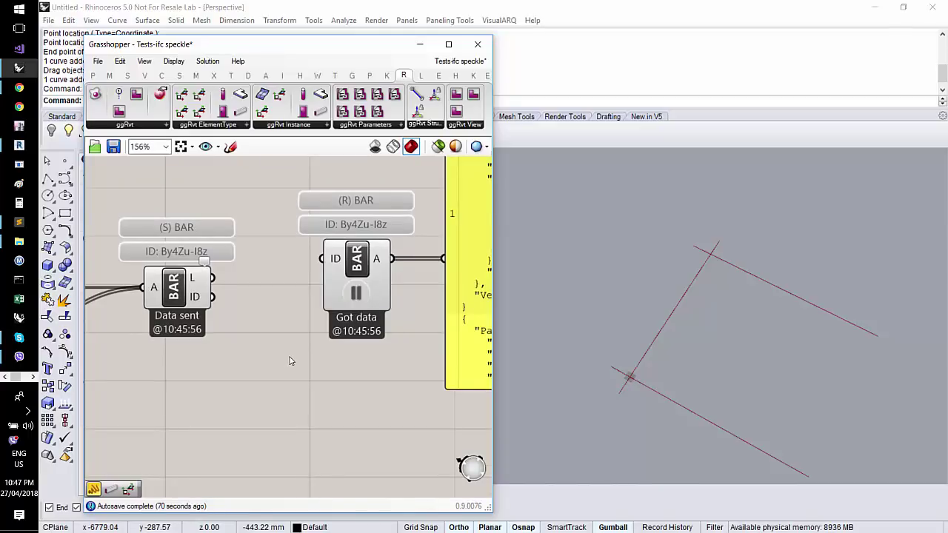
- Switch to Revit and create a new project from the Structural Template
{"action": "key", "text": "alt+Tab"}
{"action": "key", "text": "Tab"}
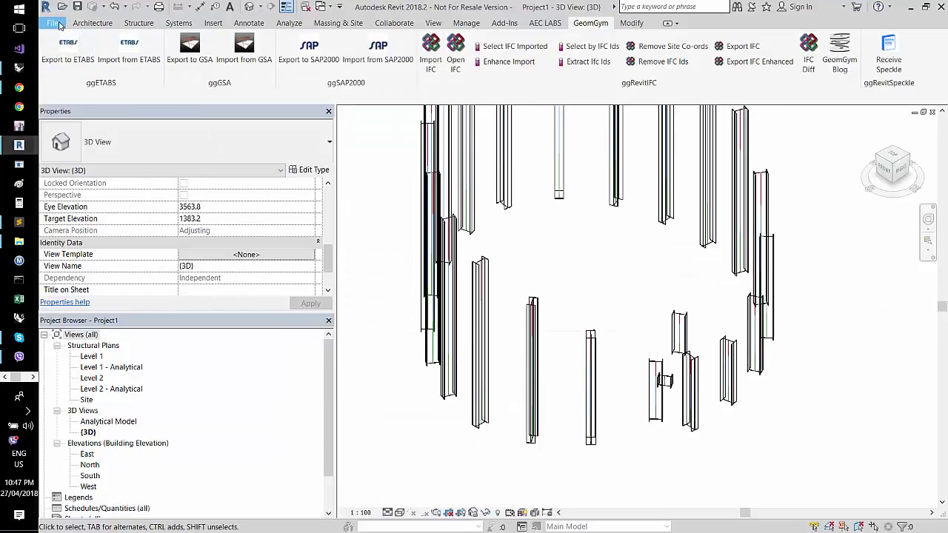
{"action": "left_click", "coordinate": [52, 23]}
{"action": "mouse_move", "coordinate": [111, 72]}
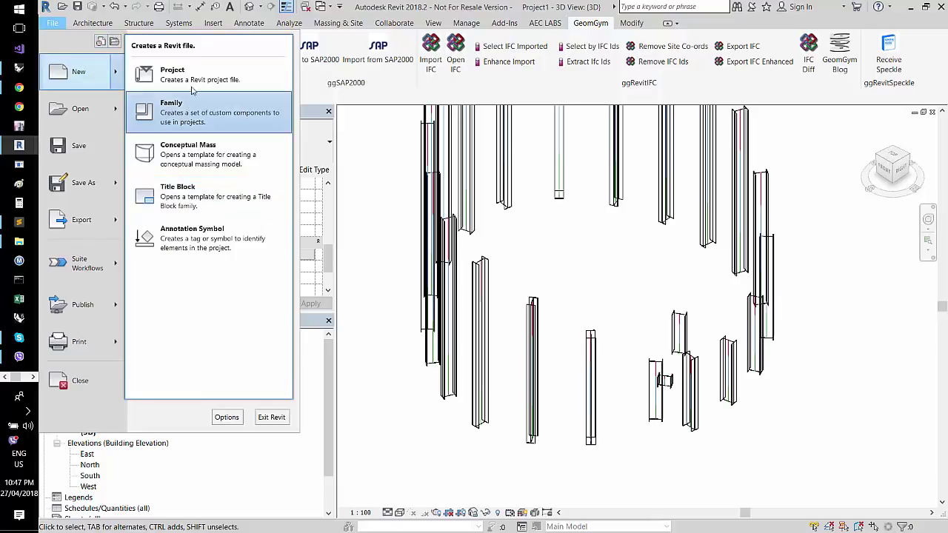
{"action": "left_click", "coordinate": [279, 155]}
{"action": "left_click", "coordinate": [490, 250]}
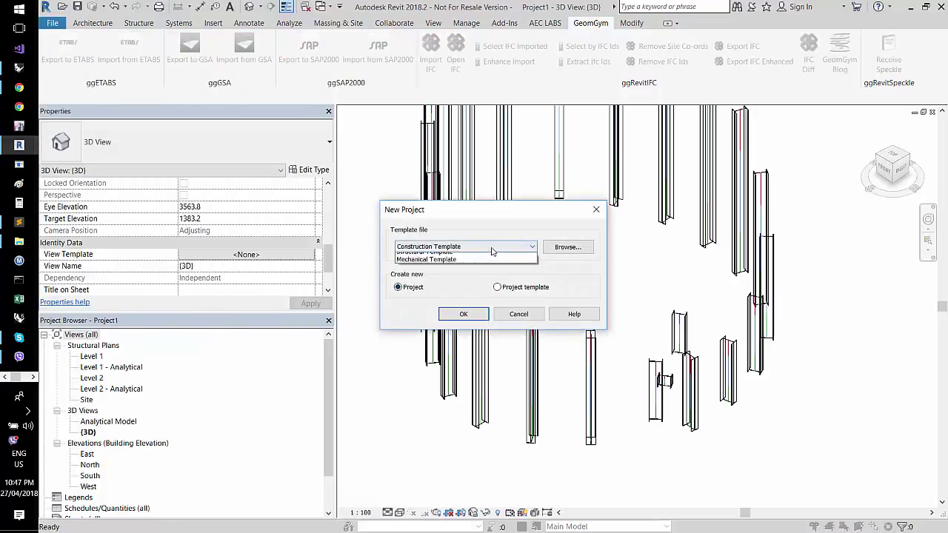
{"action": "left_click", "coordinate": [444, 281]}
{"action": "left_click", "coordinate": [452, 314]}
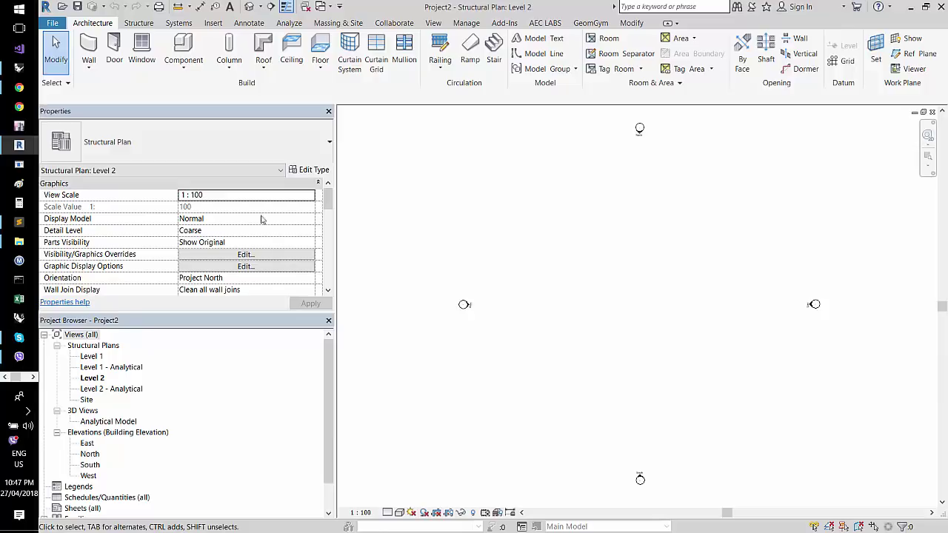
- Import the grids into the Level 2 plan with the Geometry Gym Receive Speckle command
{"action": "left_click", "coordinate": [592, 23]}
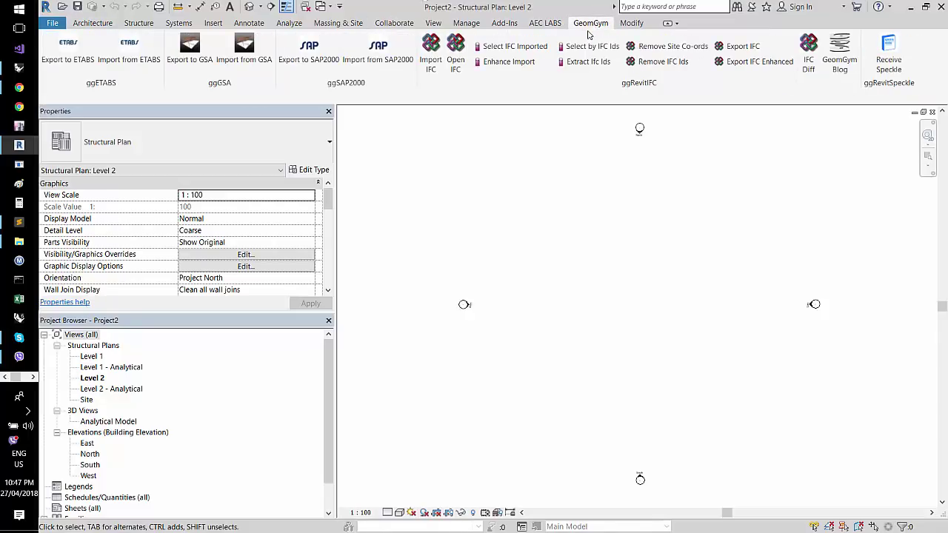
{"action": "left_click", "coordinate": [888, 64]}
{"action": "scroll", "coordinate": [744, 290], "scroll_direction": "up", "scroll_amount": 3}
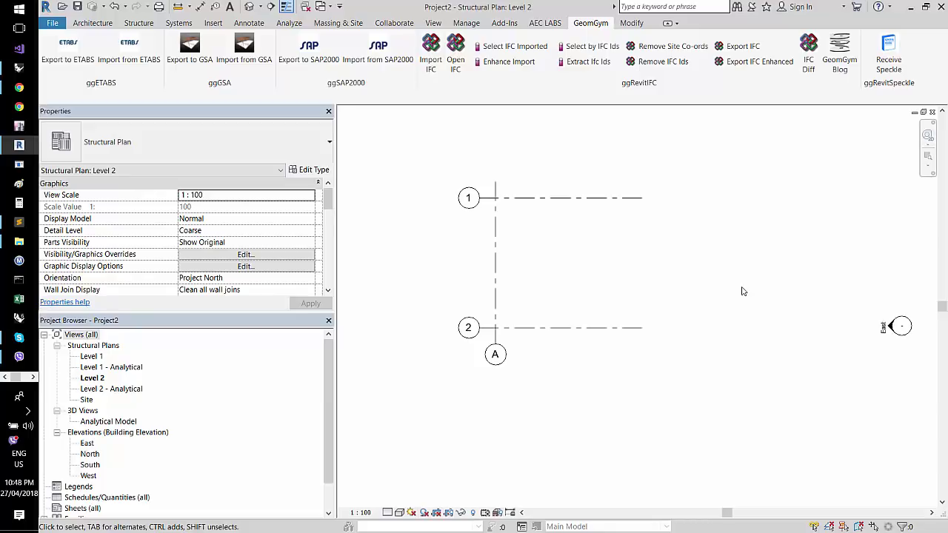
- Place vertical 310UC96.8 structural columns at the intersections of grid A with grids 1 and 2
{"action": "left_click", "coordinate": [132, 24]}
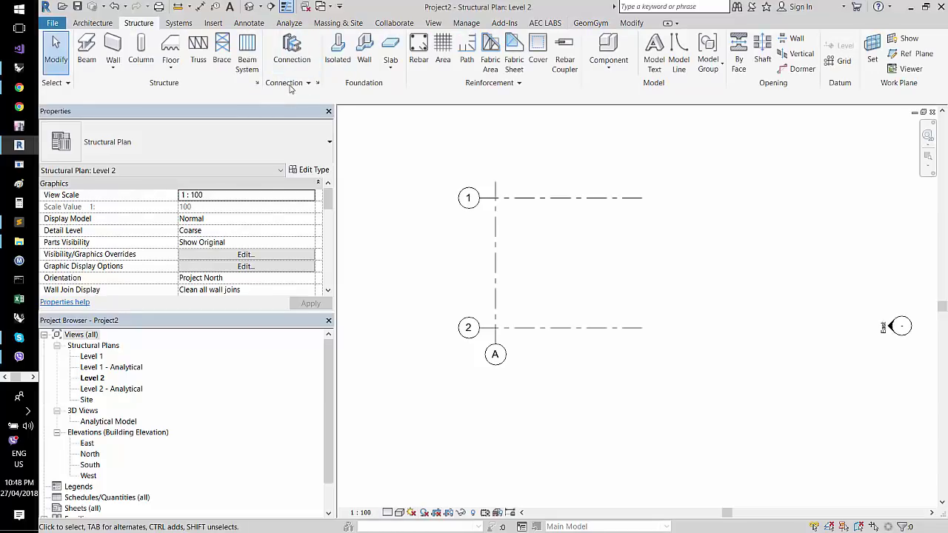
{"action": "left_click", "coordinate": [140, 50]}
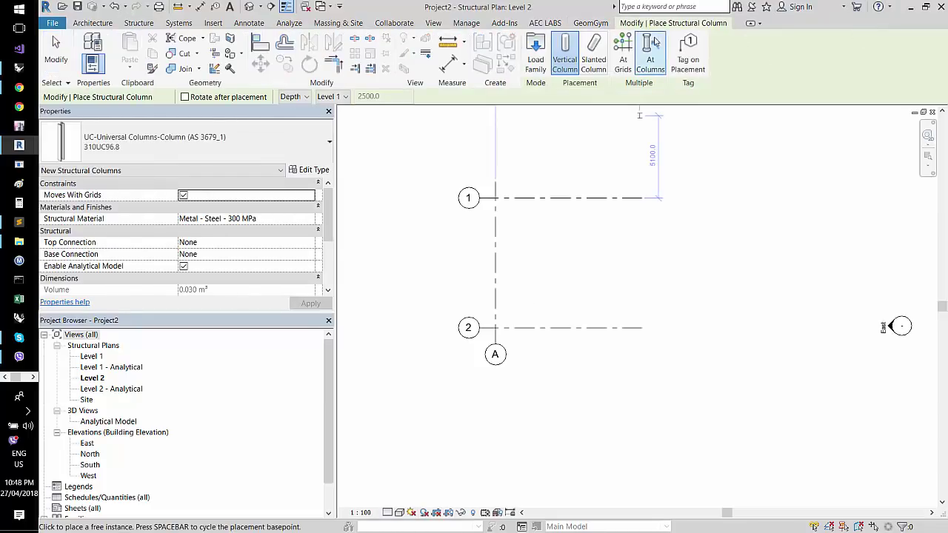
{"action": "left_click", "coordinate": [623, 51]}
{"action": "left_click_drag", "start_coordinate": [535, 379], "coordinate": [449, 173]}
{"action": "left_click", "coordinate": [575, 53]}
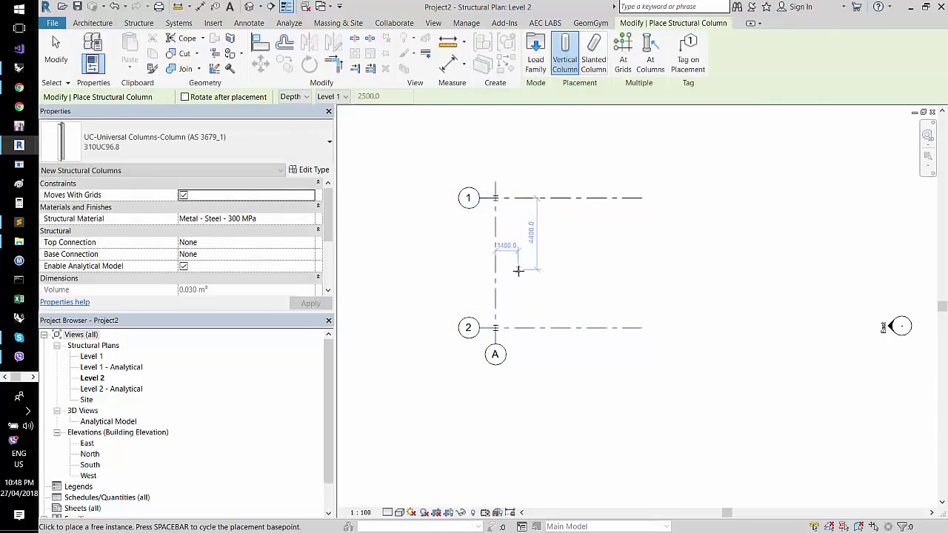
{"action": "key", "text": "Escape"}
{"action": "key", "text": "Escape"}
- Move grid A to the right and grid 1 down towards grid 2 in the Level 2 plan
{"action": "scroll", "coordinate": [507, 275], "scroll_direction": "up", "scroll_amount": 2}
{"action": "left_click", "coordinate": [487, 271]}
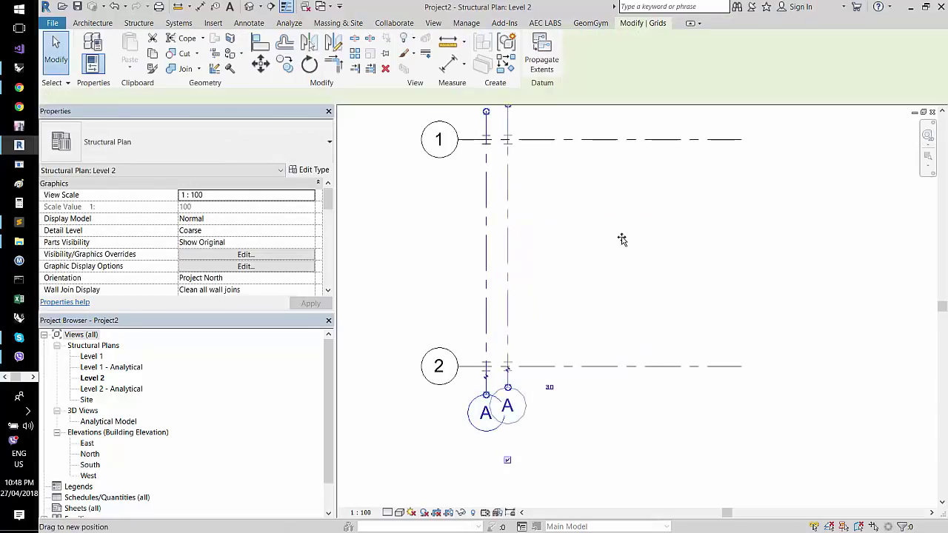
{"action": "left_click_drag", "start_coordinate": [621, 239], "coordinate": [618, 230]}
{"action": "left_click_drag", "start_coordinate": [565, 148], "coordinate": [543, 249]}
{"action": "left_click", "coordinate": [526, 304]}
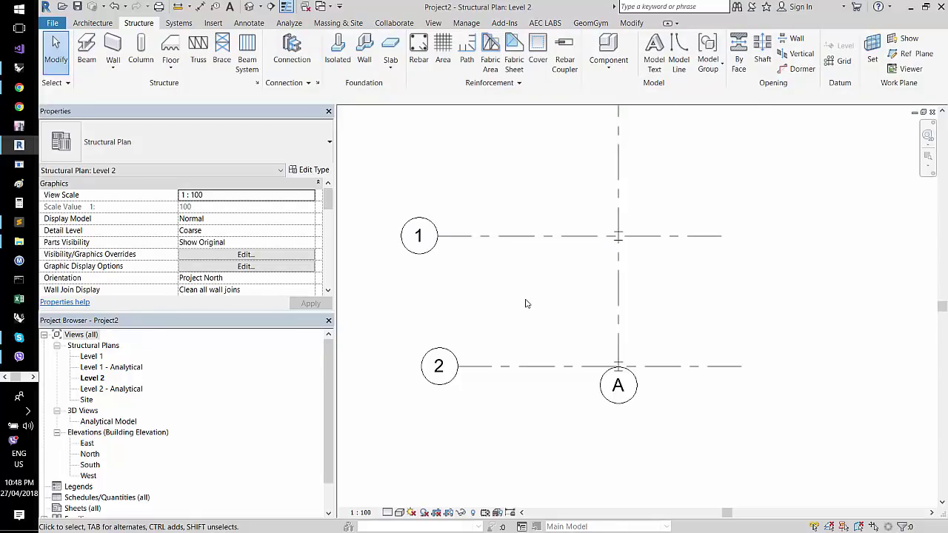
- Switch to Grasshopper, redefine grid A's Line parameter as a diagonal line across both other grid lines, and check the BAR sender
{"action": "key", "text": "alt+Tab"}
{"action": "right_click_drag", "start_coordinate": [380, 388], "coordinate": [265, 326]}
{"action": "right_click", "coordinate": [182, 311]}
{"action": "left_click", "coordinate": [259, 420]}
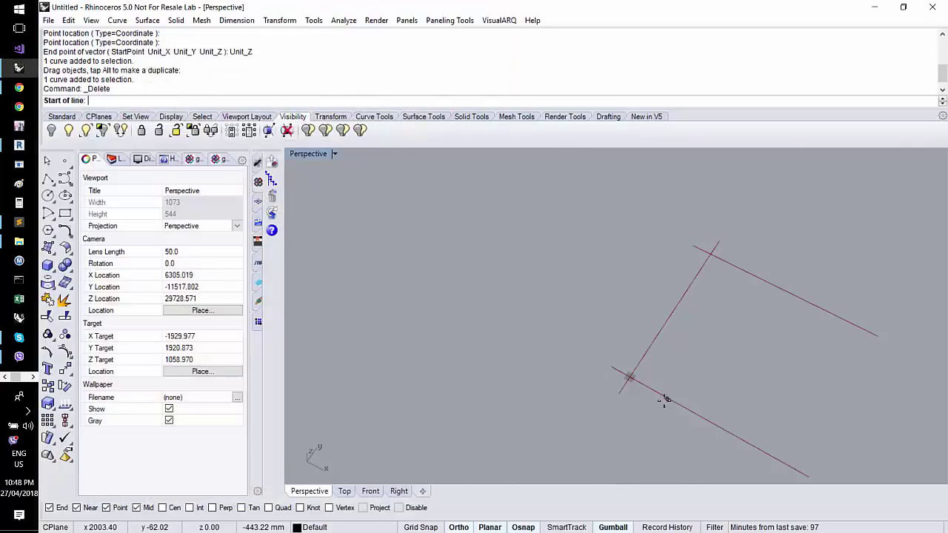
{"action": "left_click", "coordinate": [651, 402]}
{"action": "left_click", "coordinate": [791, 271]}
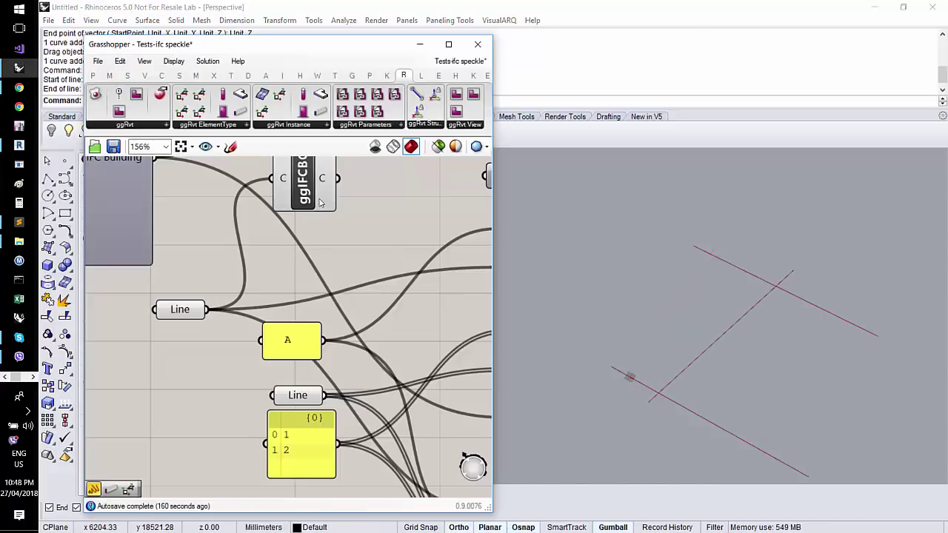
{"action": "right_click_drag", "start_coordinate": [397, 252], "coordinate": [120, 256]}
{"action": "scroll", "coordinate": [120, 256], "scroll_direction": "down", "scroll_amount": 3}
{"action": "scroll", "coordinate": [314, 280], "scroll_direction": "up", "scroll_amount": 3}
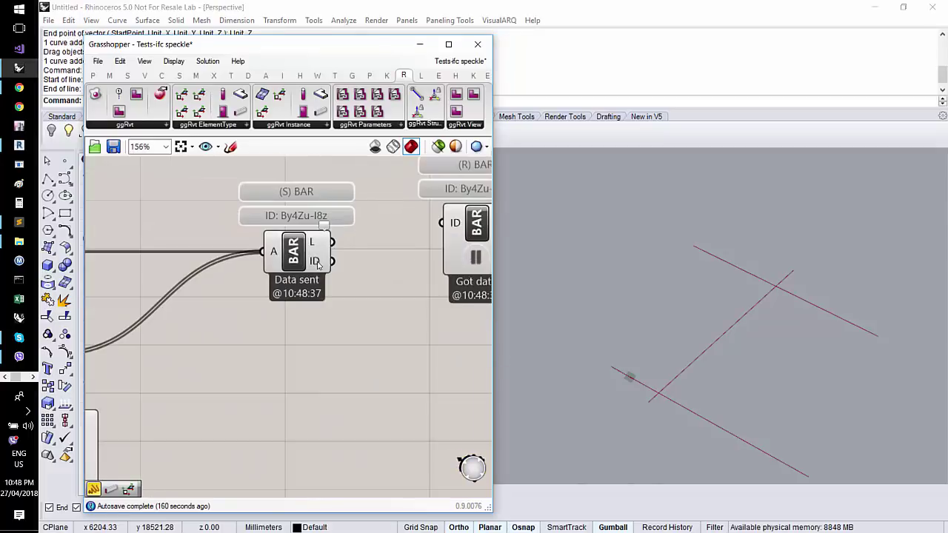
- Switch to Revit and update the project's grids with the Geometry Gym Receive Speckle command
{"action": "key", "text": "alt+Tab"}
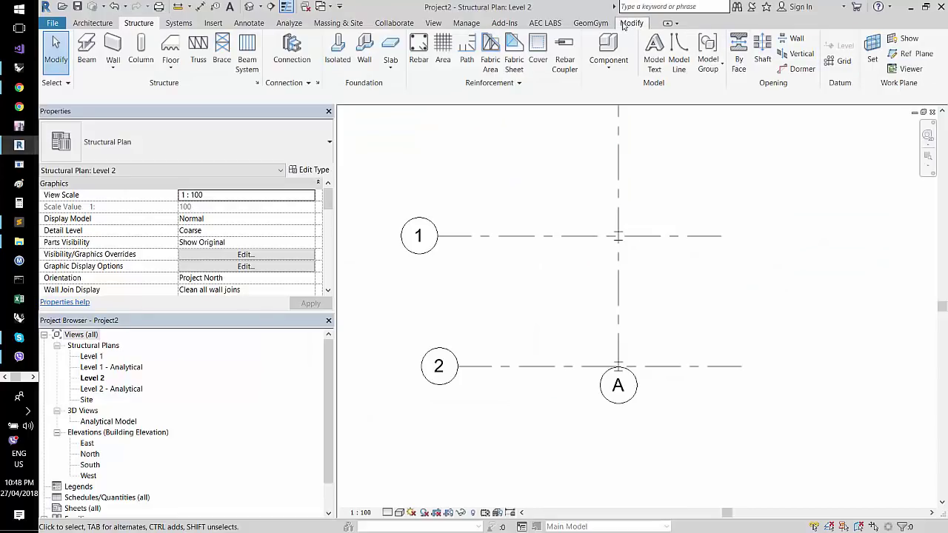
{"action": "left_click", "coordinate": [606, 23]}
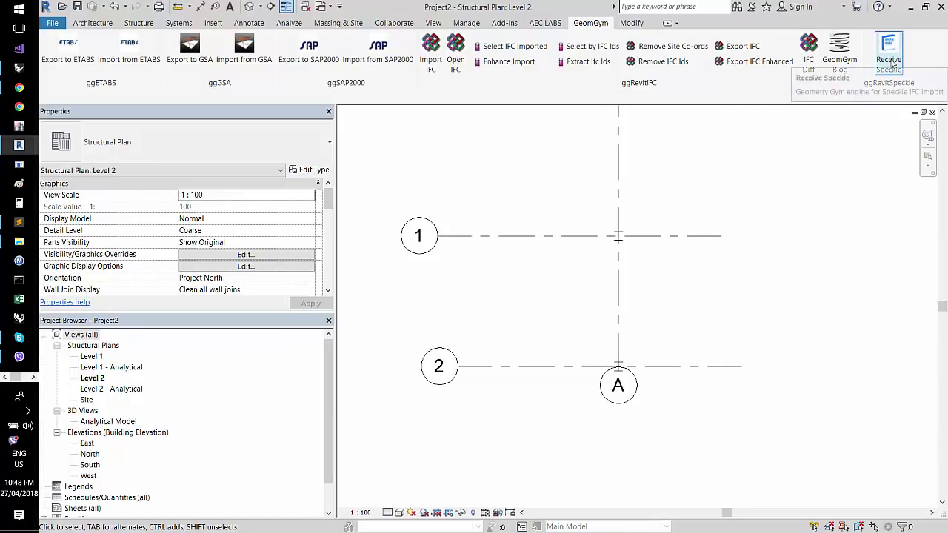
{"action": "left_click", "coordinate": [893, 66]}
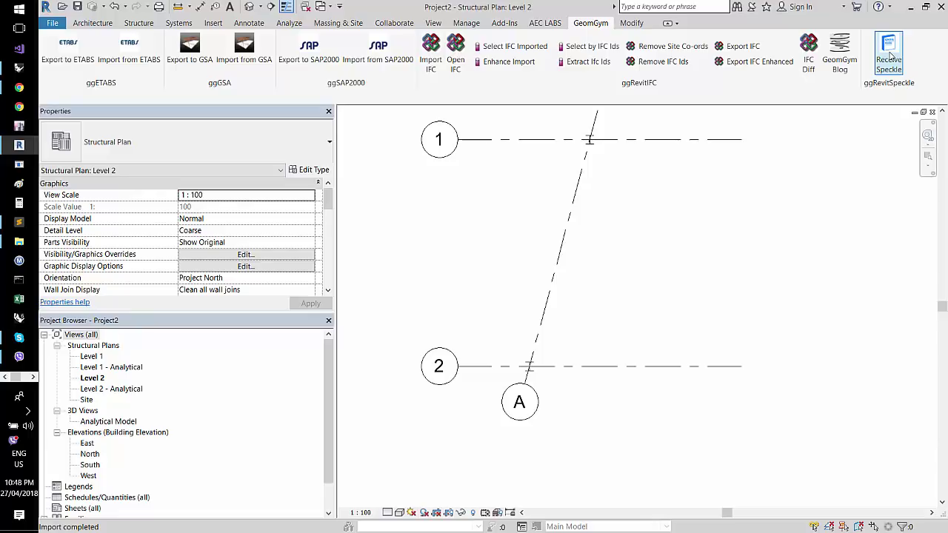
{"action": "left_click", "coordinate": [891, 56]}
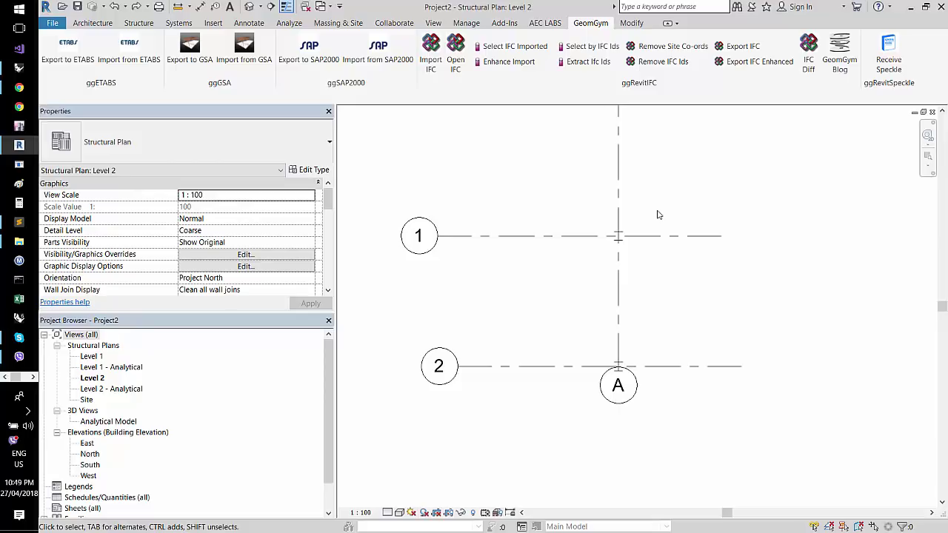
- Move grid A slightly to the left in the Level 2 plan and switch back to the Grasshopper definition
{"action": "left_click", "coordinate": [618, 277]}
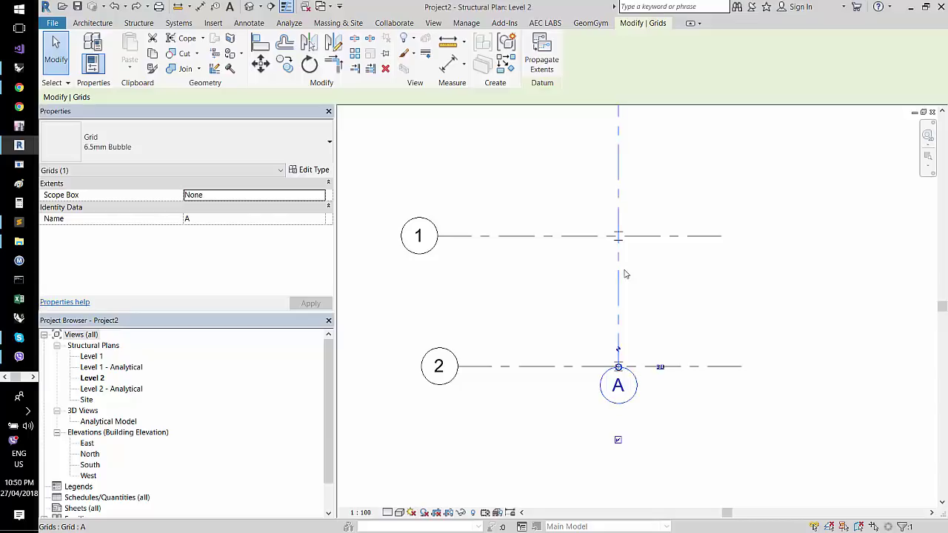
{"action": "left_click_drag", "start_coordinate": [617, 277], "coordinate": [583, 323]}
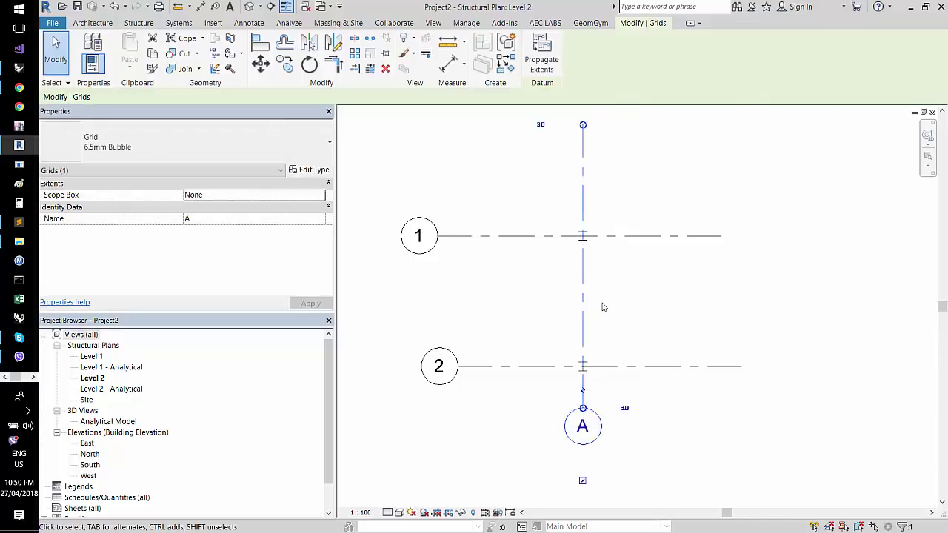
{"action": "left_click", "coordinate": [601, 305]}
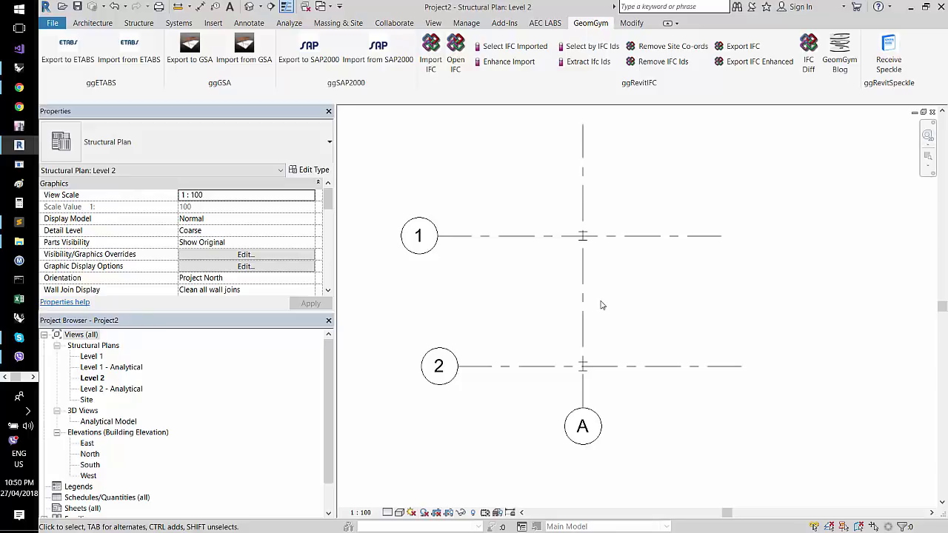
{"action": "key", "text": "alt+Tab"}
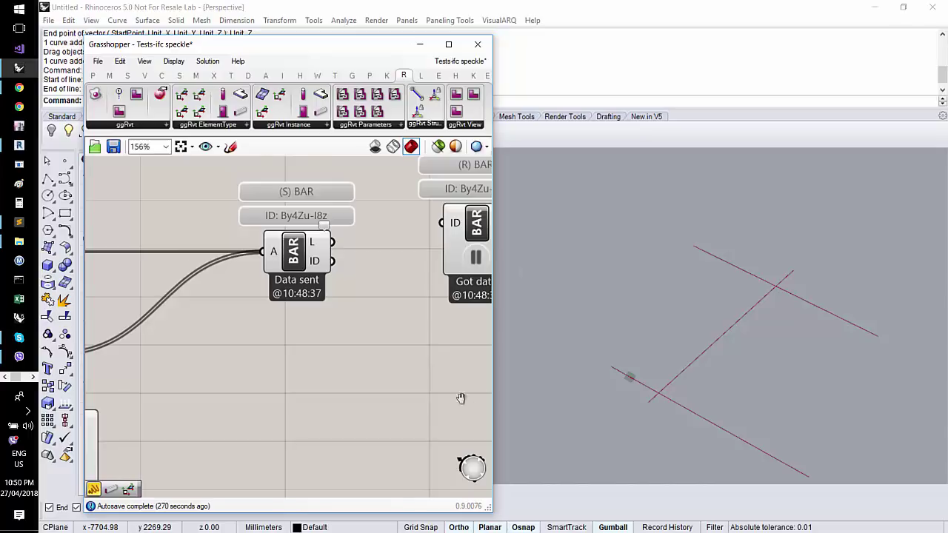
- Change the grid name panel's text to B and check the BAR sender's status
{"action": "scroll", "coordinate": [452, 396], "scroll_direction": "down", "scroll_amount": 3}
{"action": "scroll", "coordinate": [156, 383], "scroll_direction": "up", "scroll_amount": 3}
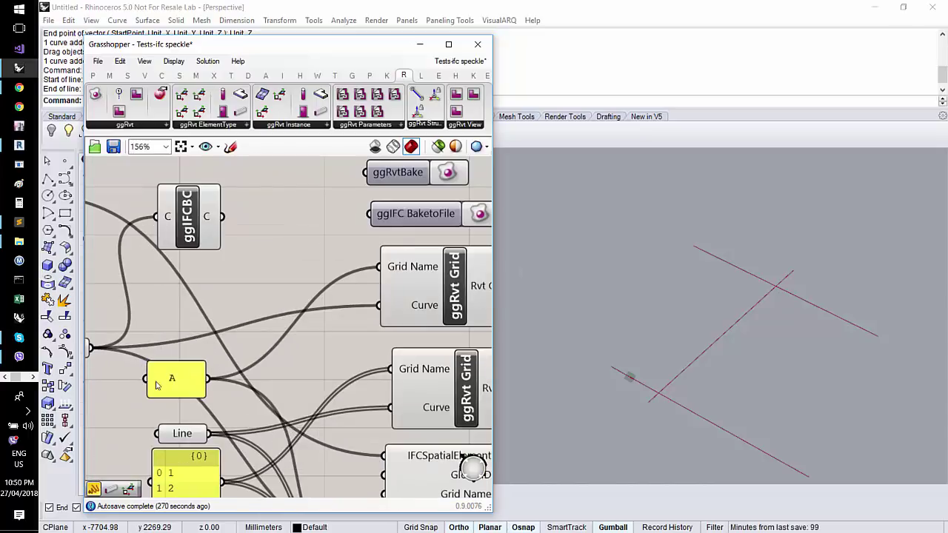
{"action": "double_click", "coordinate": [157, 383]}
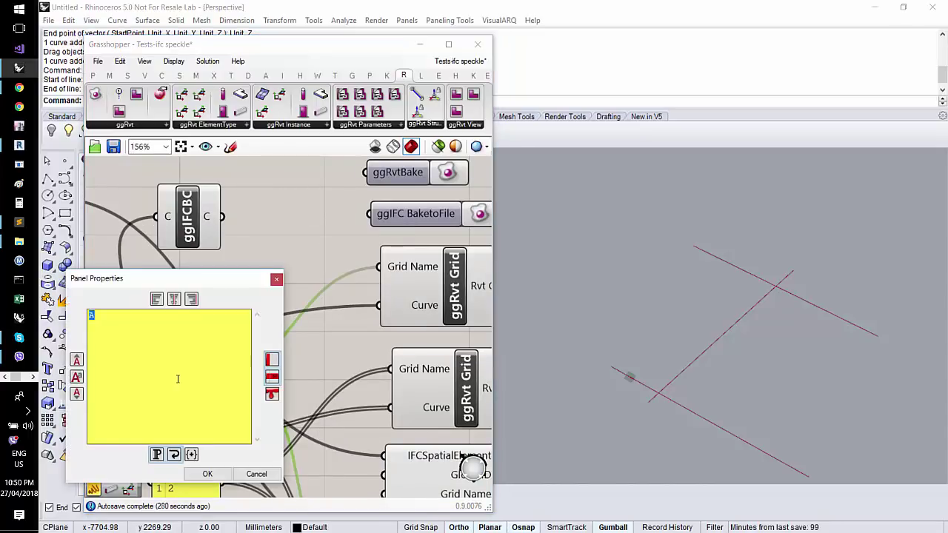
{"action": "type", "text": "B"}
{"action": "left_click", "coordinate": [208, 474]}
{"action": "right_click_drag", "start_coordinate": [474, 244], "coordinate": [245, 285]}
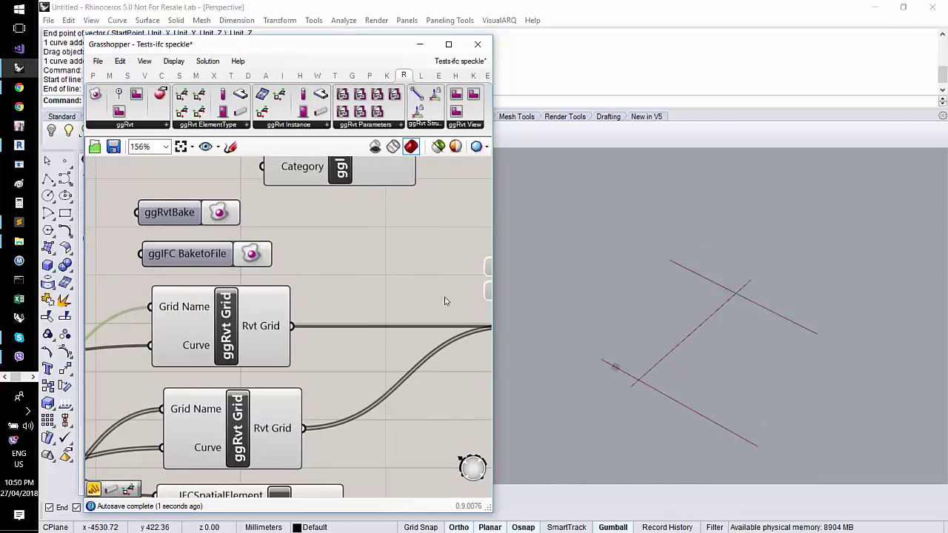
{"action": "scroll", "coordinate": [447, 299], "scroll_direction": "down", "scroll_amount": 2}
{"action": "right_click_drag", "start_coordinate": [429, 296], "coordinate": [231, 291]}
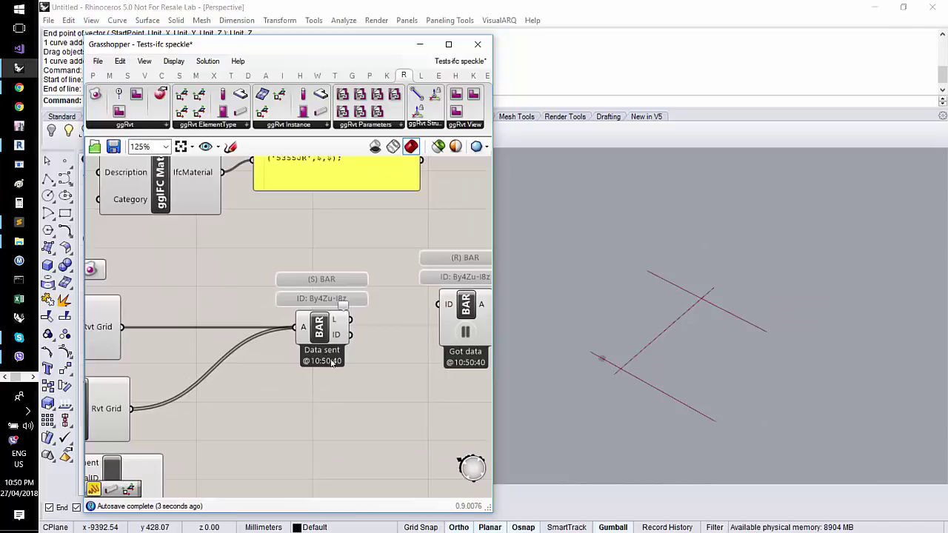
{"action": "scroll", "coordinate": [332, 362], "scroll_direction": "up", "scroll_amount": 3}
- Switch to Revit, update the project's grids with the Geometry Gym Receive Speckle command, and select grid A
{"action": "key", "text": "alt+Tab"}
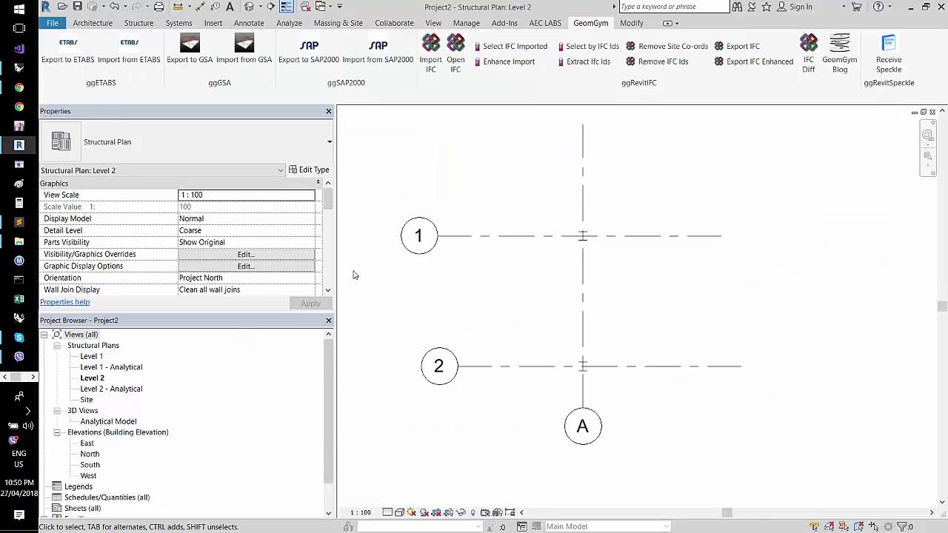
{"action": "left_click", "coordinate": [885, 51]}
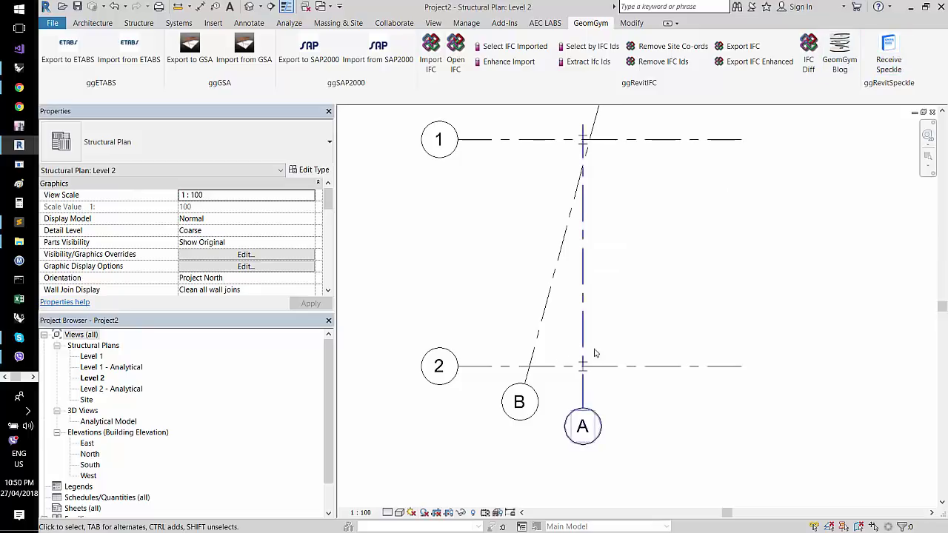
{"action": "left_click", "coordinate": [590, 325]}
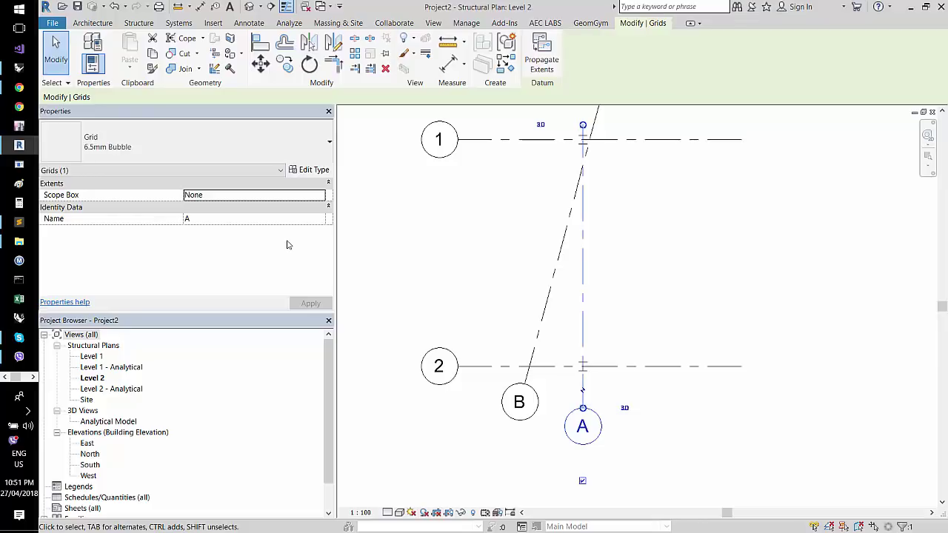
- Switch to Grasshopper and connect the IfcMaterial output to the BAR sender's A input in place of the grids
{"action": "key", "text": "alt+Tab"}
{"action": "key", "text": "alt+Tab"}
{"action": "key", "text": "alt+Tab"}
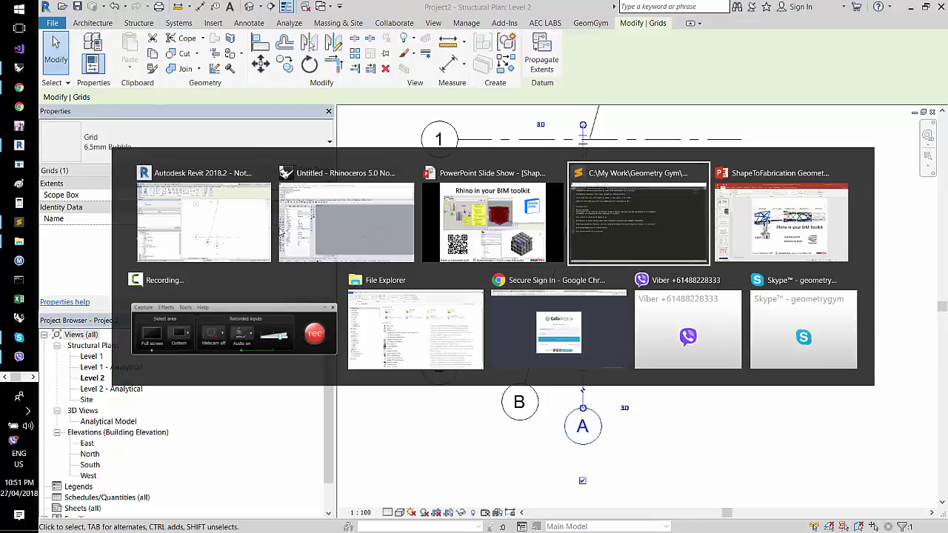
{"action": "left_click", "coordinate": [346, 235]}
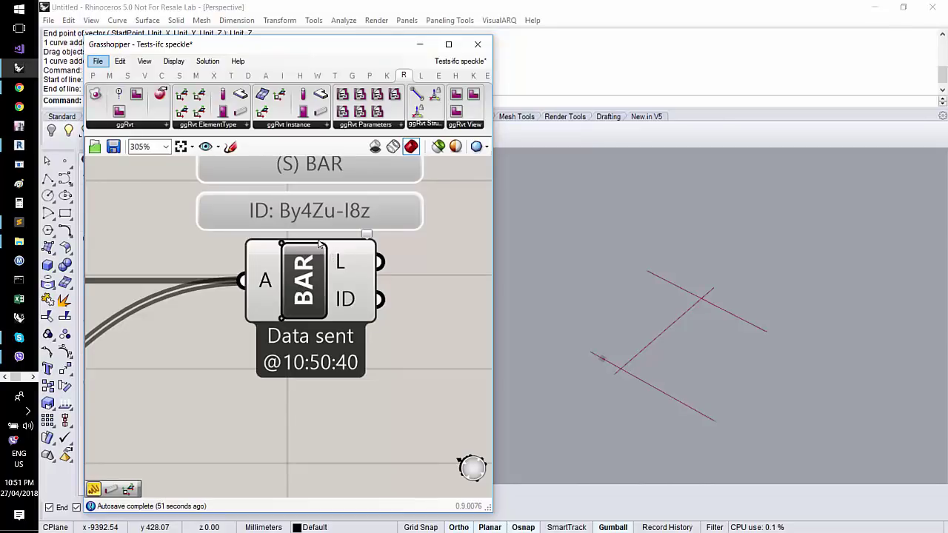
{"action": "scroll", "coordinate": [372, 288], "scroll_direction": "down", "scroll_amount": 5}
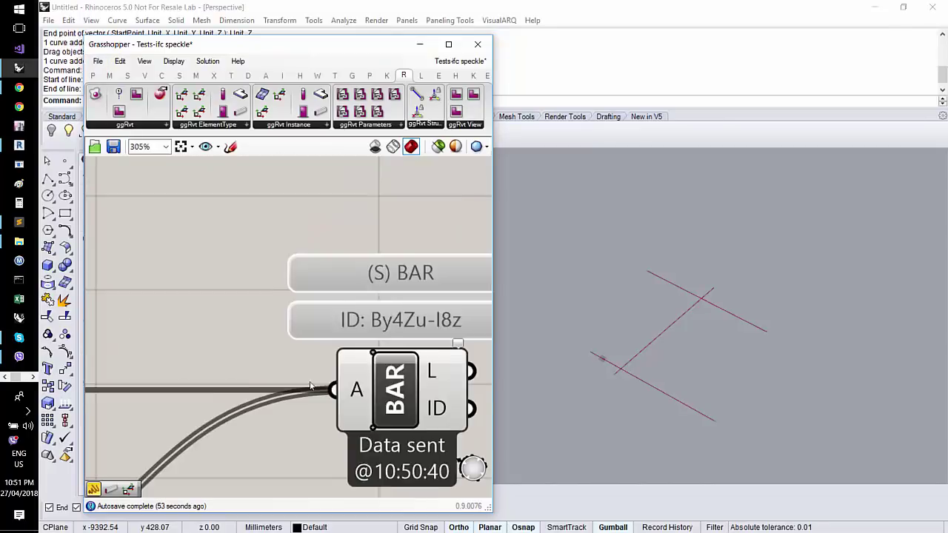
{"action": "scroll", "coordinate": [372, 288], "scroll_direction": "down", "scroll_amount": 1}
{"action": "right_click_drag", "start_coordinate": [194, 339], "coordinate": [239, 337]}
{"action": "right_click_drag", "start_coordinate": [224, 246], "coordinate": [157, 295]}
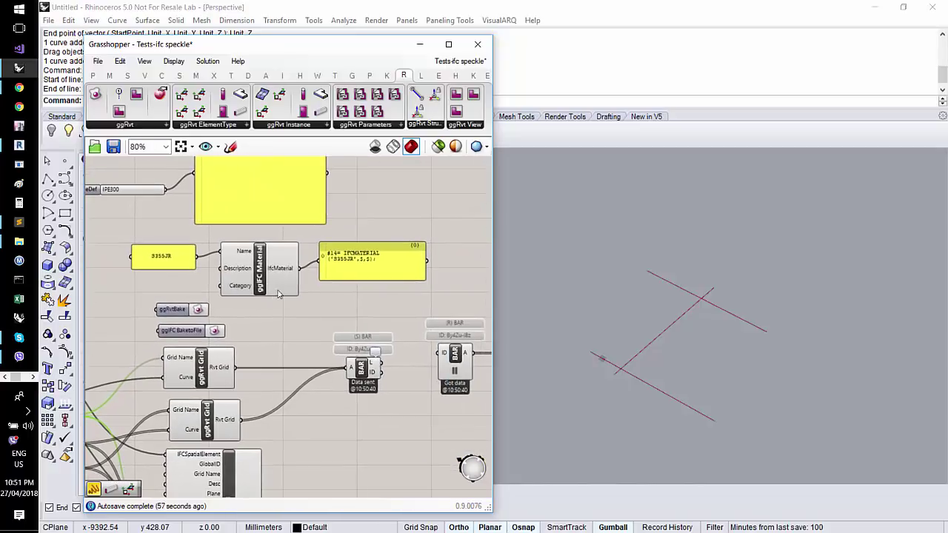
{"action": "left_click_drag", "start_coordinate": [304, 278], "coordinate": [354, 381]}
{"action": "left_click_drag", "start_coordinate": [300, 269], "coordinate": [350, 370]}
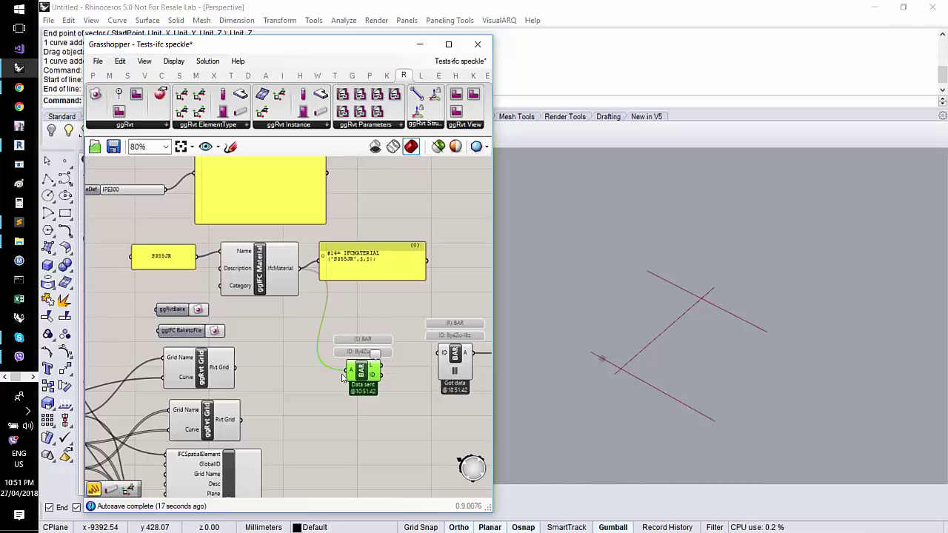
- Replace the BAR sender's material input with the IPE300 output of ggIFC CatalogueProfileDef
{"action": "right_click_drag", "start_coordinate": [261, 330], "coordinate": [322, 403]}
{"action": "right_click_drag", "start_coordinate": [184, 296], "coordinate": [206, 294]}
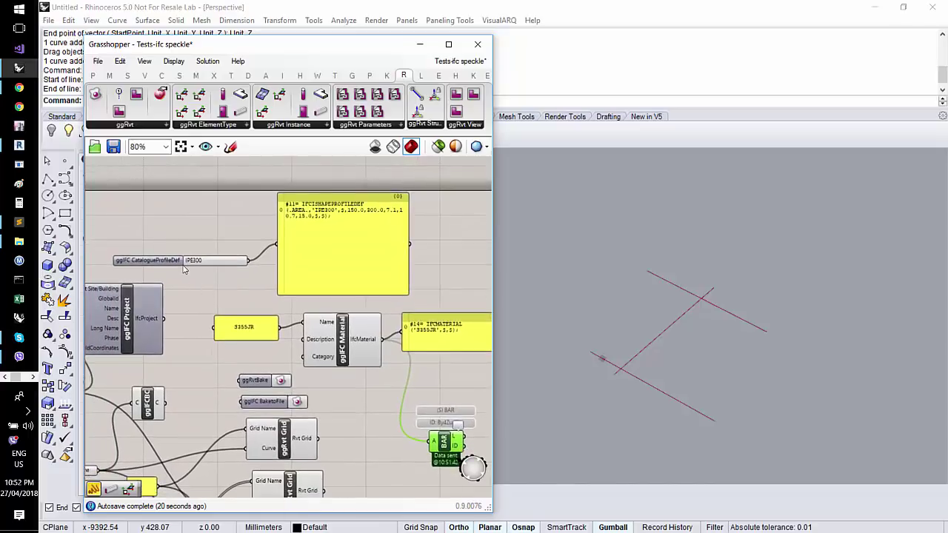
{"action": "right_click_drag", "start_coordinate": [273, 296], "coordinate": [226, 259]}
{"action": "left_click_drag", "start_coordinate": [201, 223], "coordinate": [383, 402]}
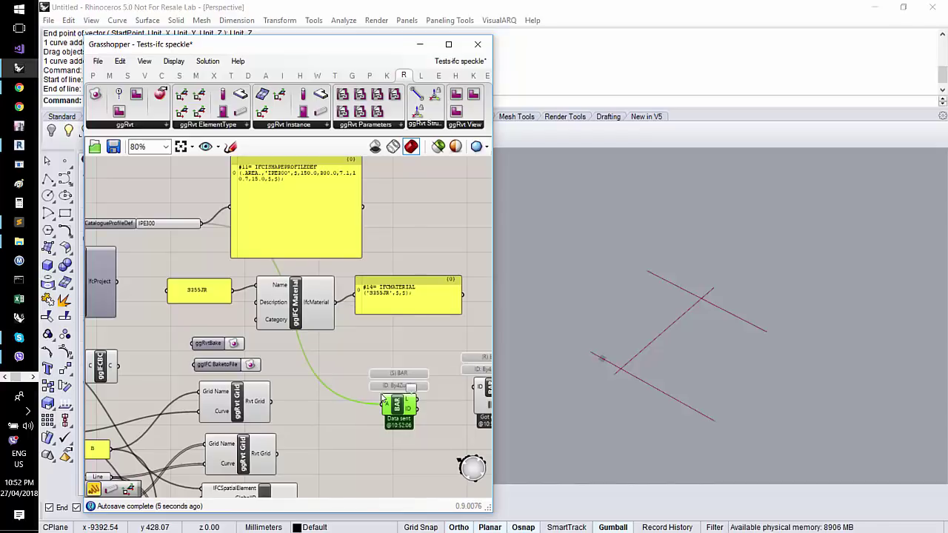
- Switch to Revit and try to receive the streamed IPE300 profile with the Geometry Gym Receive Speckle command
{"action": "key", "text": "alt+Tab"}
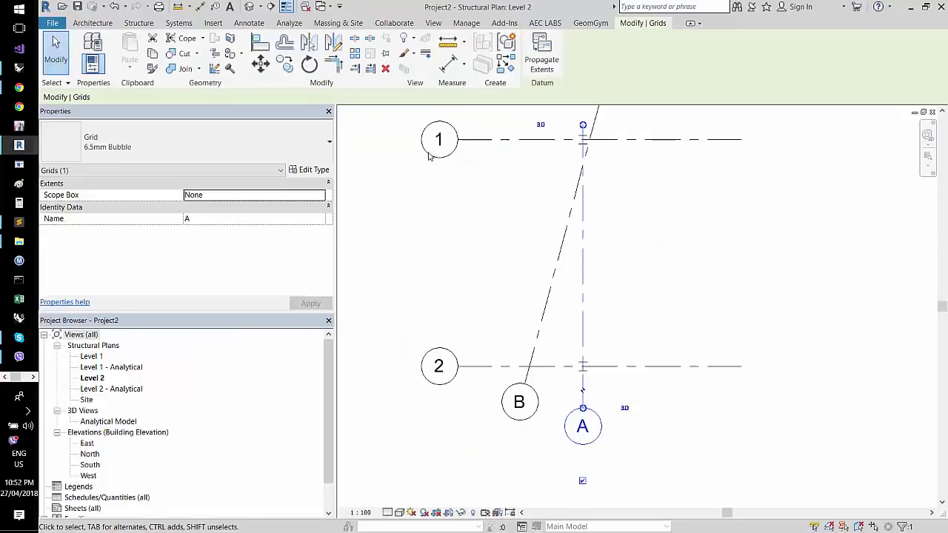
{"action": "left_click", "coordinate": [590, 23]}
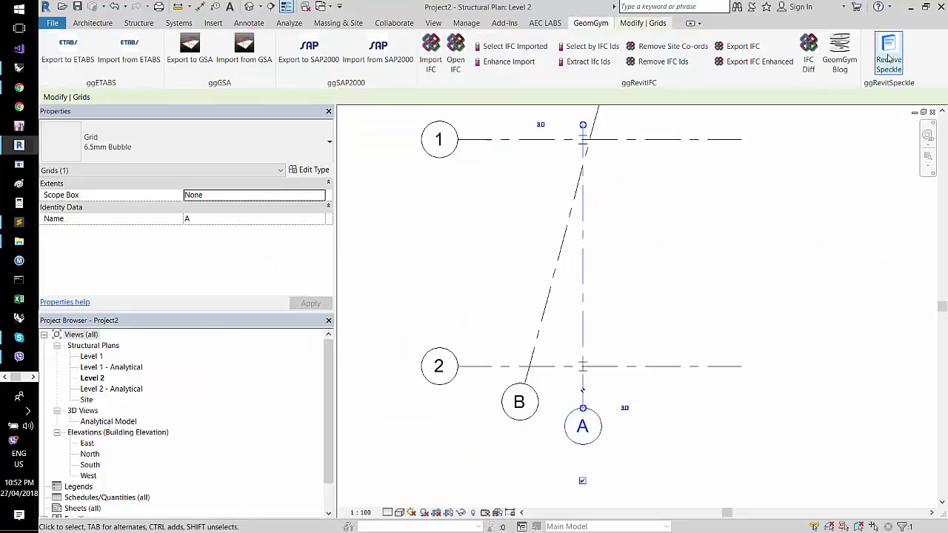
{"action": "left_click", "coordinate": [870, 65]}
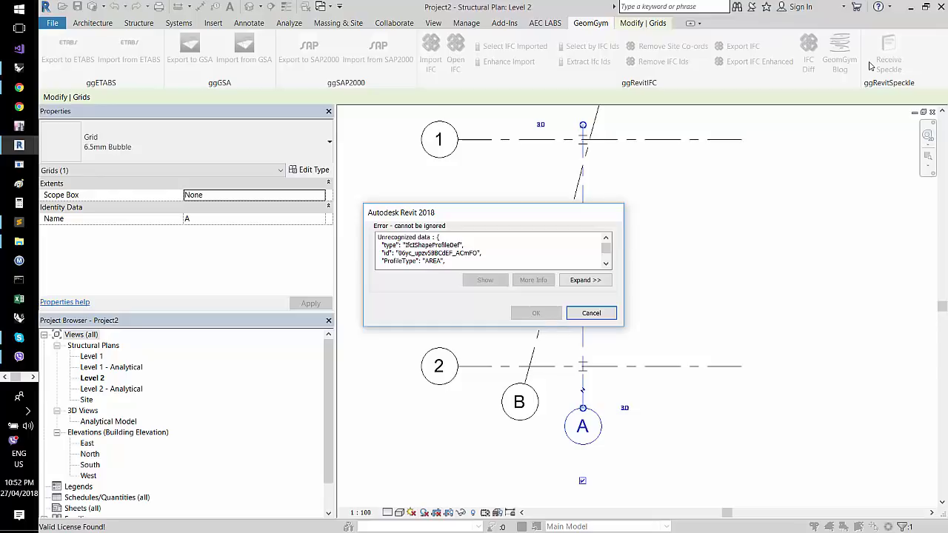
{"action": "left_click", "coordinate": [599, 312]}
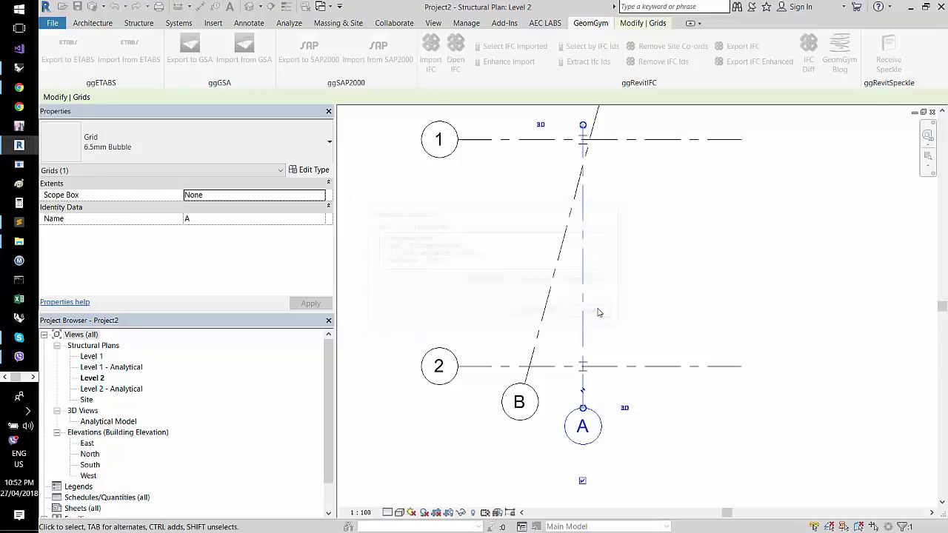
- Switch to the PowerPoint slide show and advance to the Properties / Parameters slide
{"action": "key", "text": "alt+Tab"}
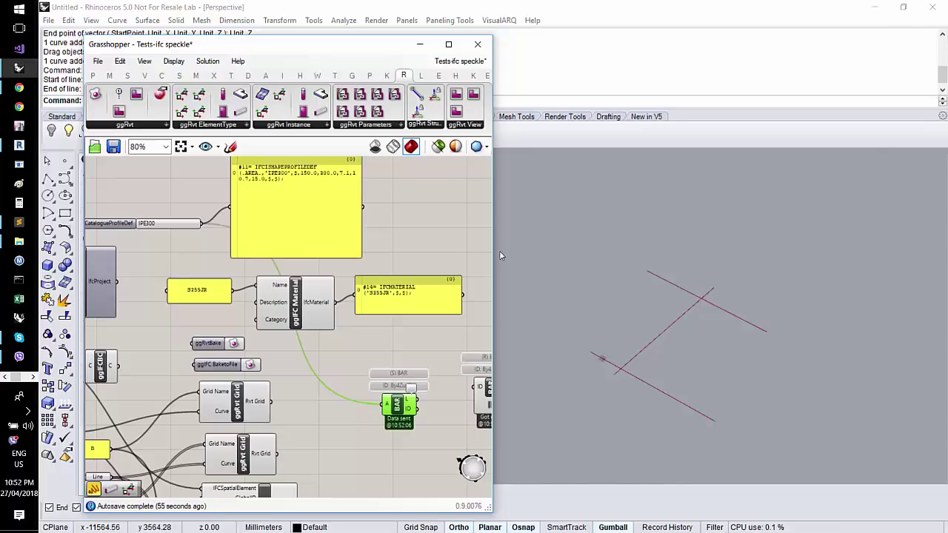
{"action": "key", "text": "alt+Tab"}
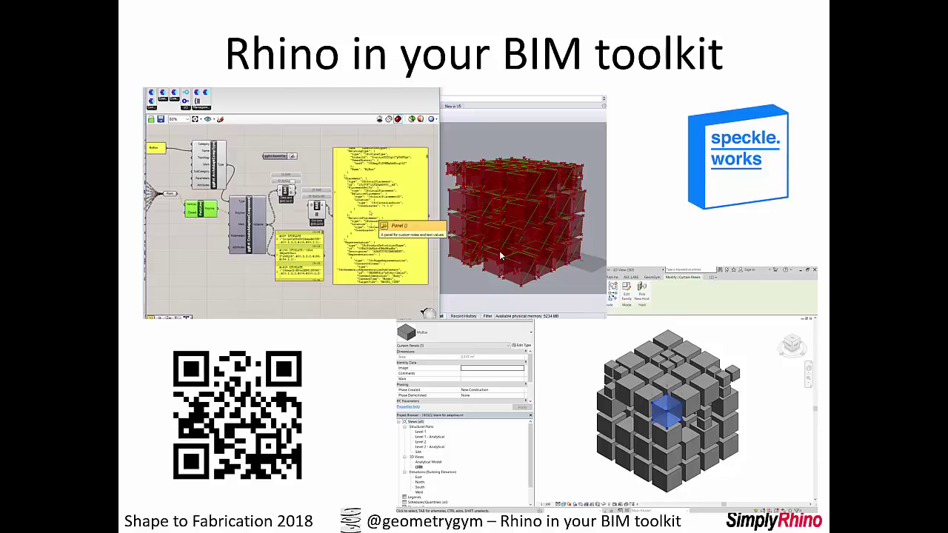
{"action": "key", "text": "Right"}
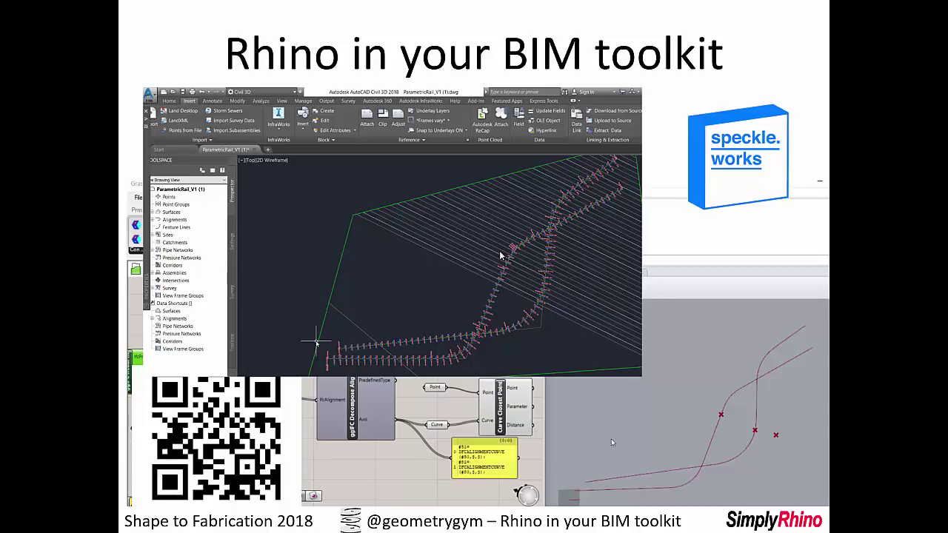
{"action": "key", "text": "Right"}
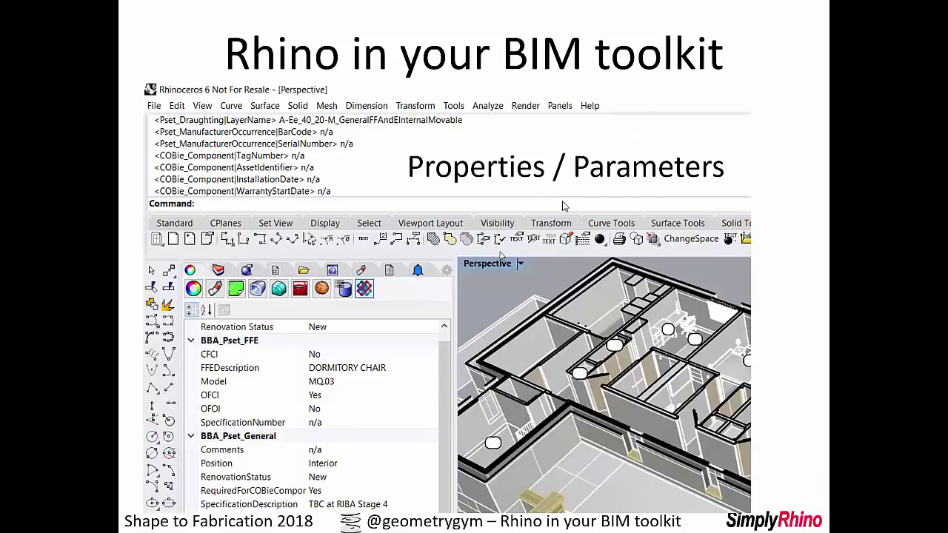